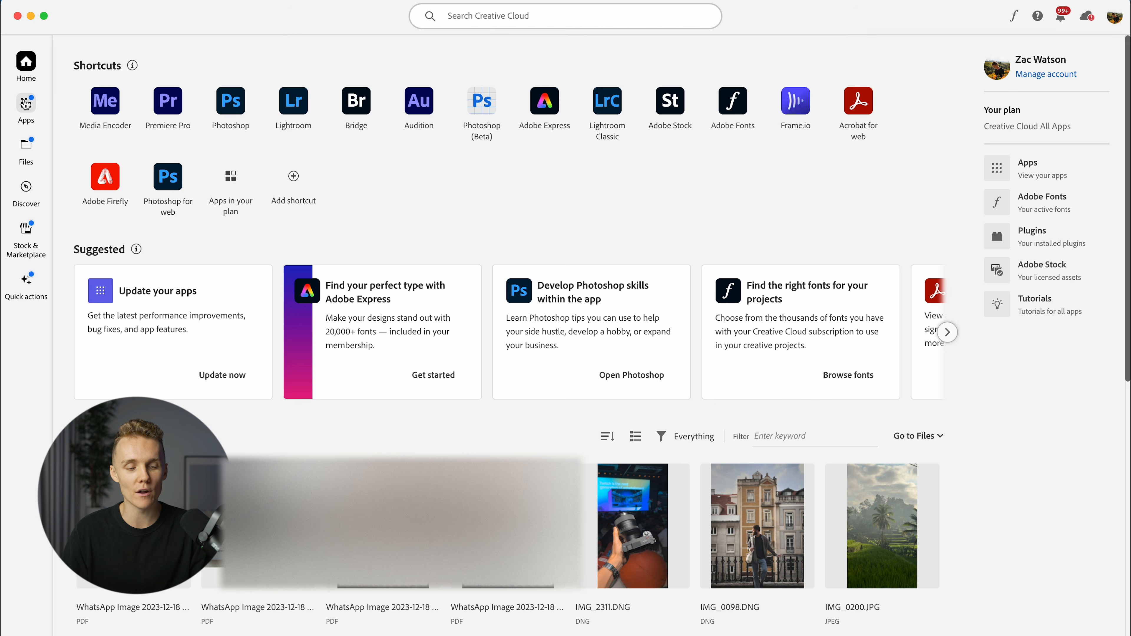
Step: Switch to Premiere Pro and create a new project named Youtube Test
left_click(169, 107)
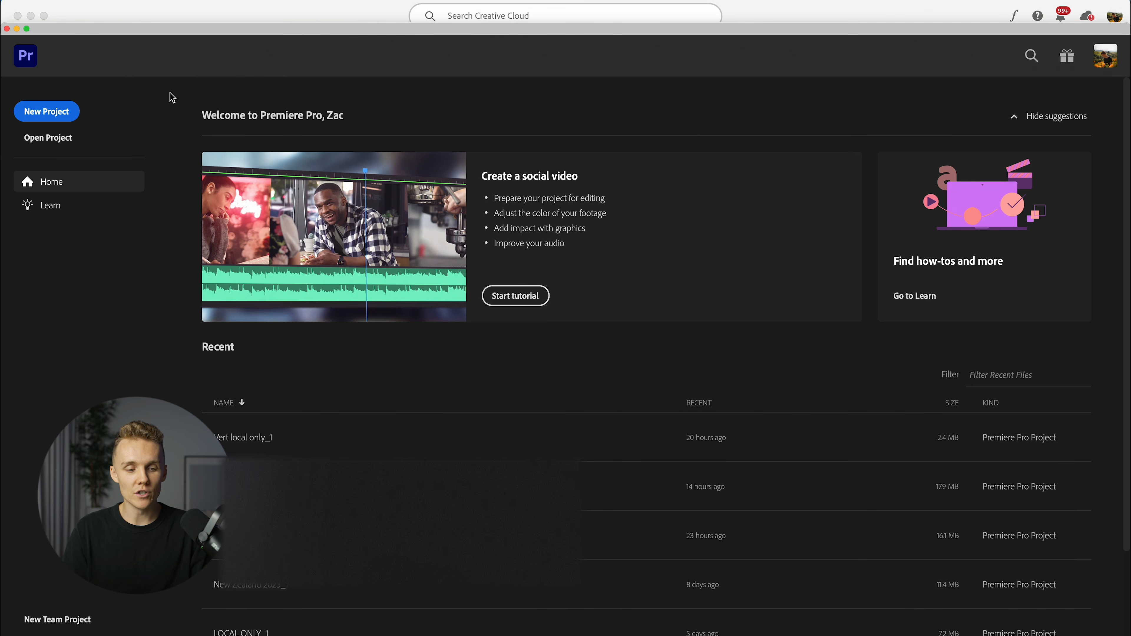
left_click(47, 112)
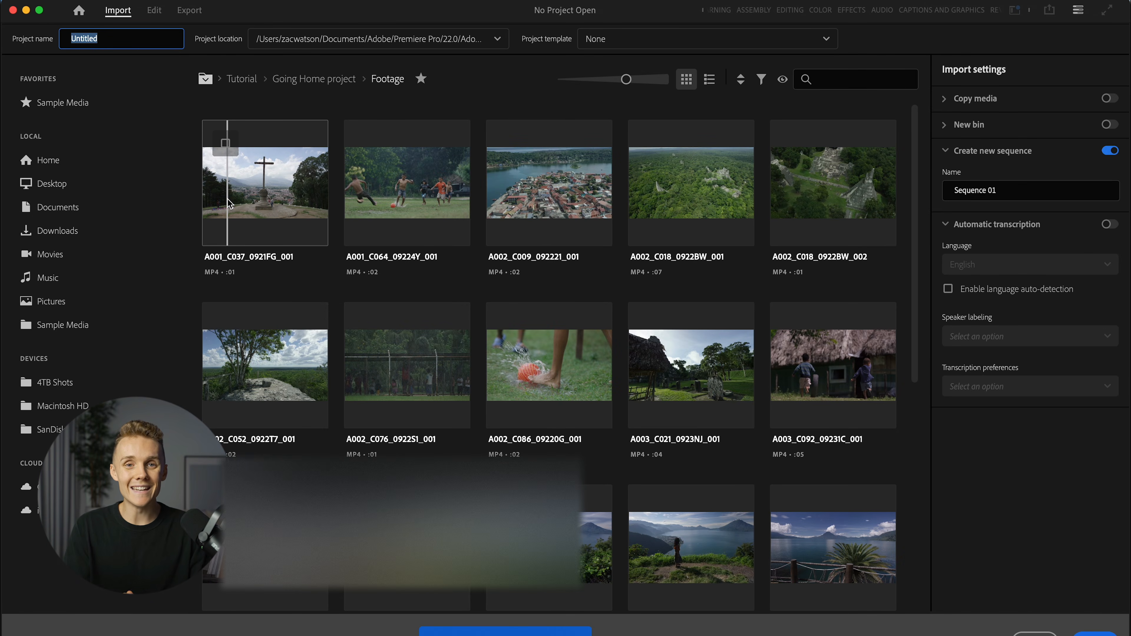
type("Youtu")
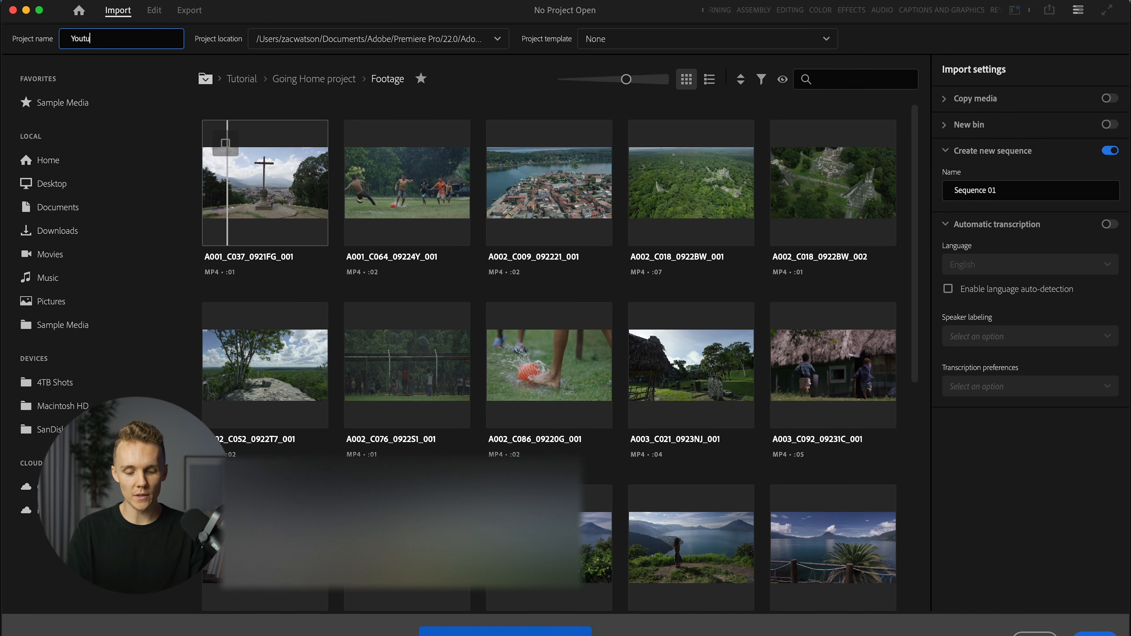
type("be Test")
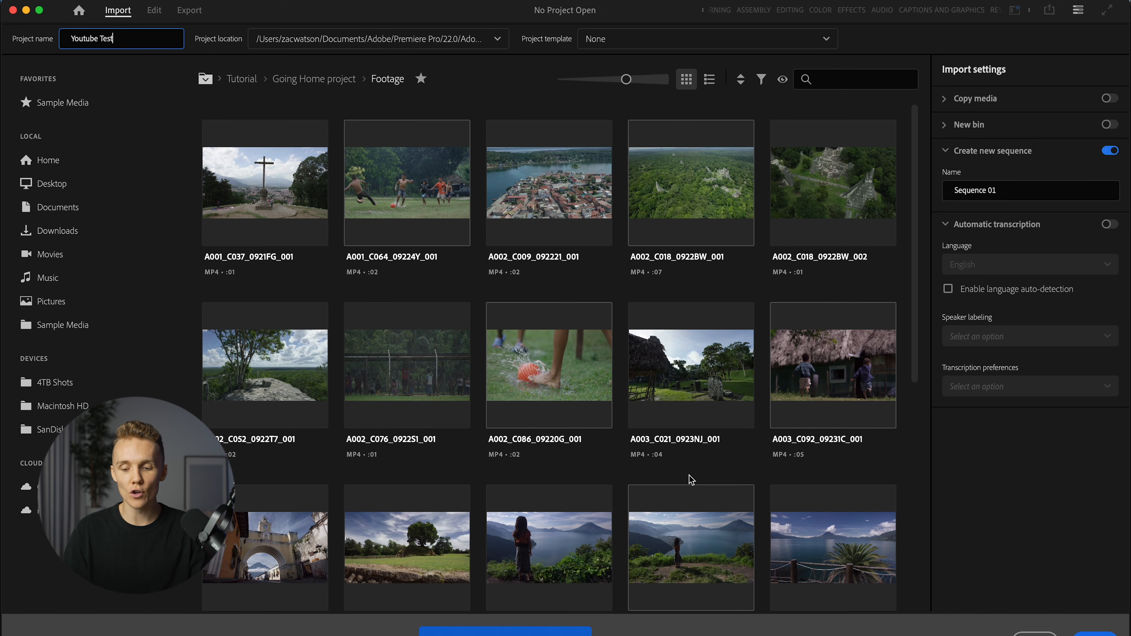
mouse_move(680, 442)
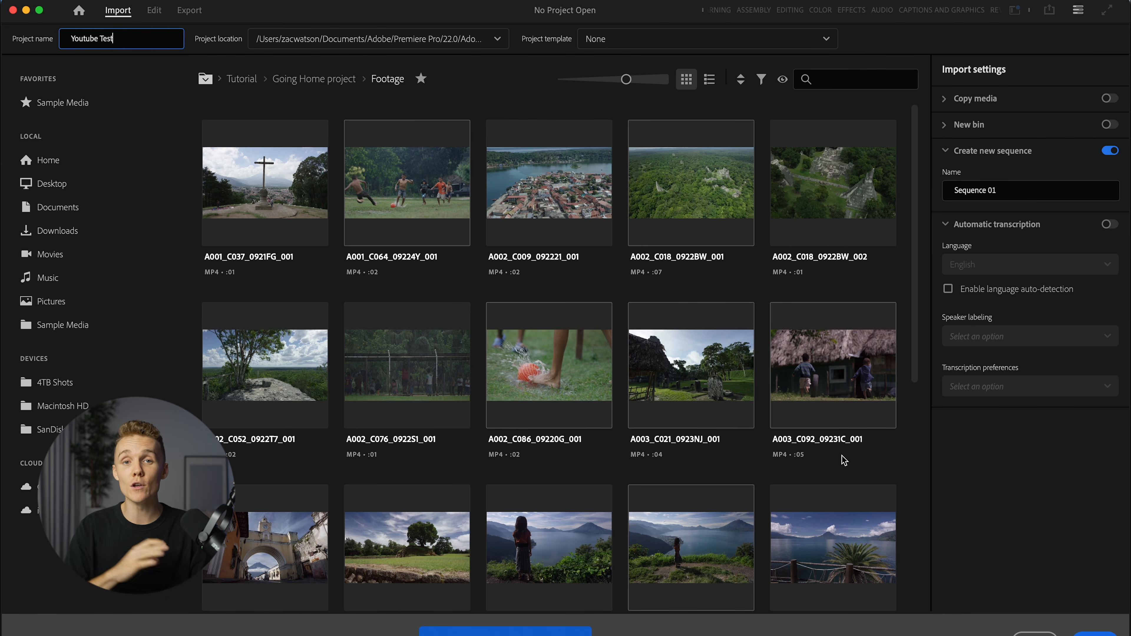
mouse_move(841, 456)
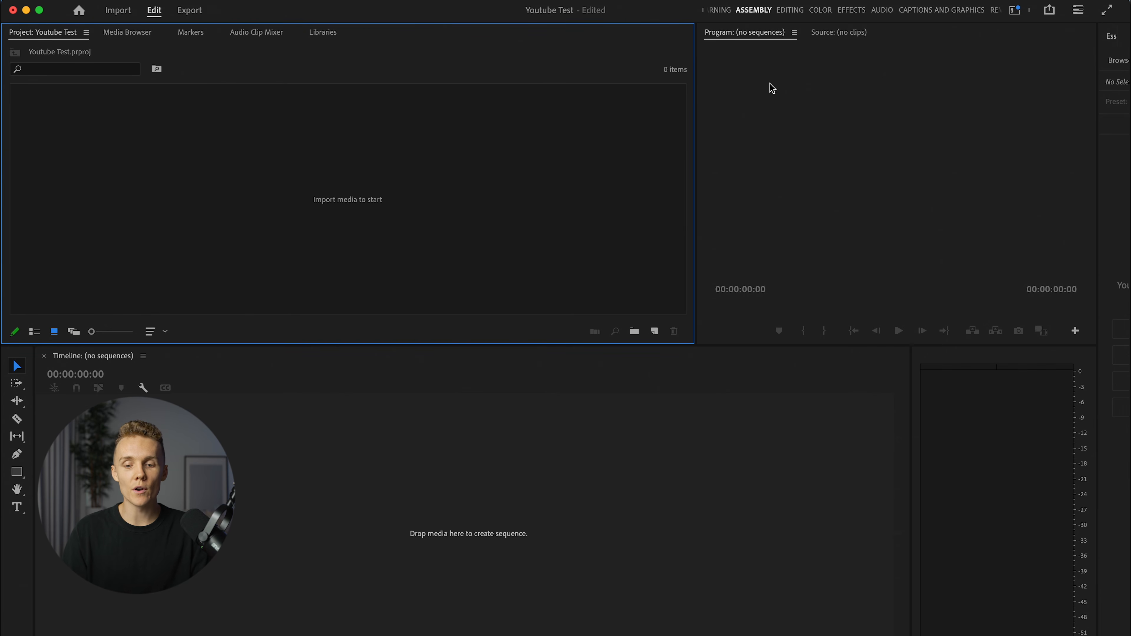
Step: Look through the Learning, Assembly, Editing, Color, Effects, Audio and Review workspaces, then return to Assembly
left_click(723, 9)
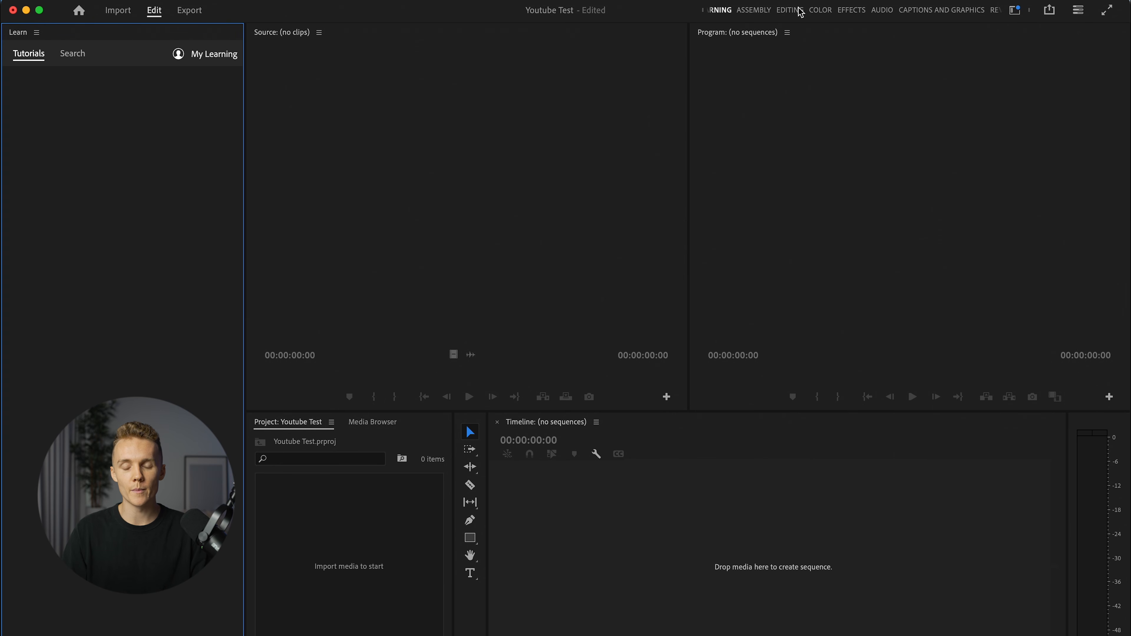
left_click(759, 16)
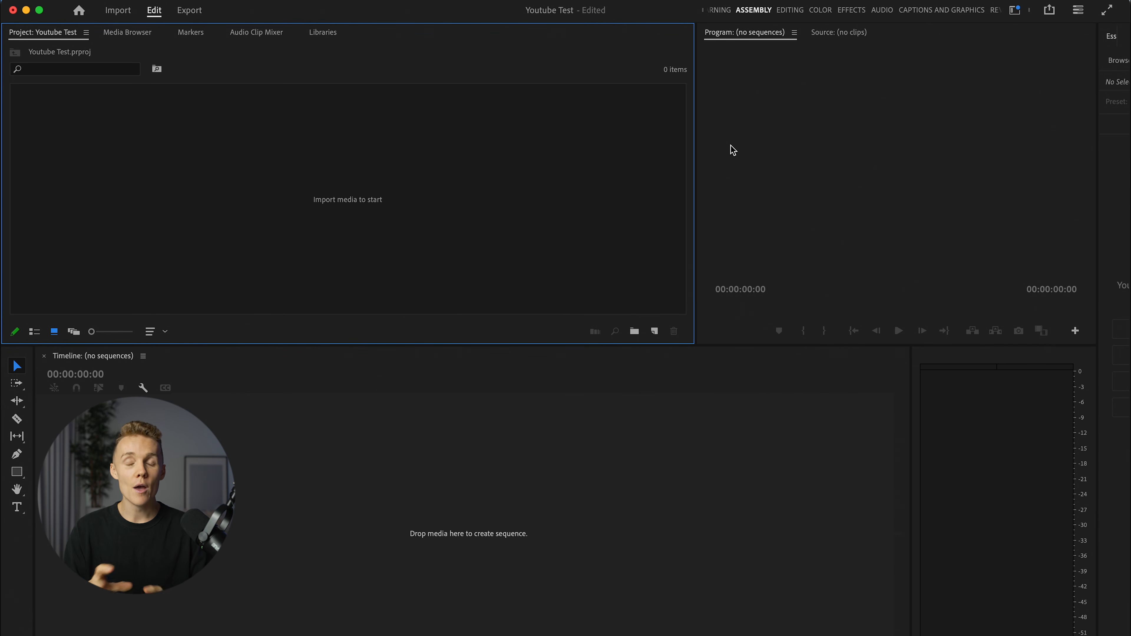
left_click(790, 10)
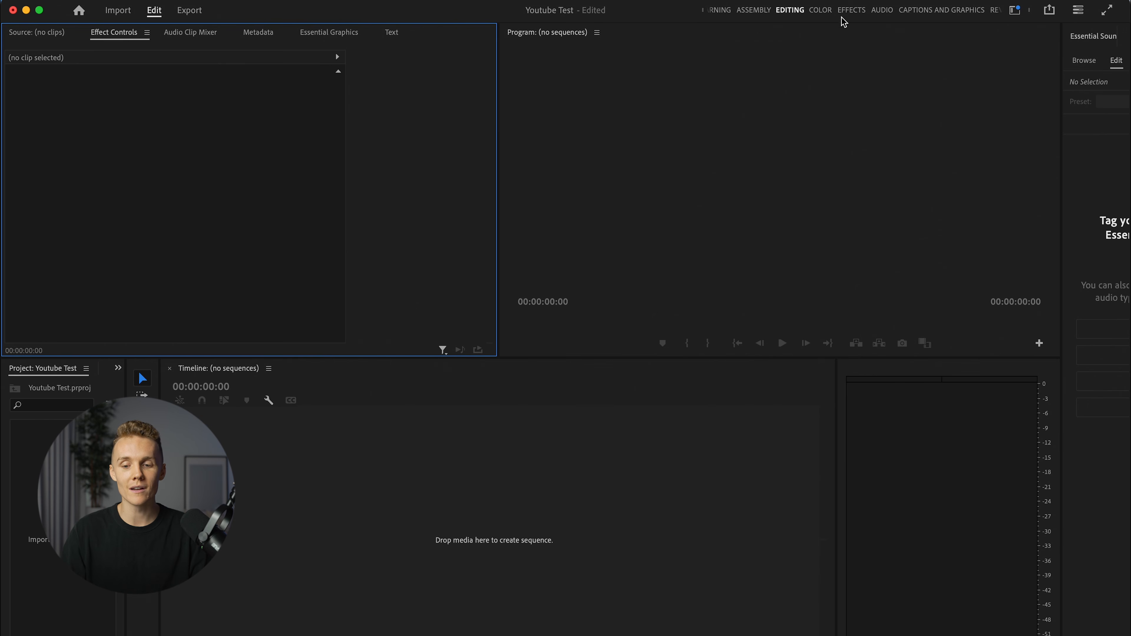
left_click(820, 9)
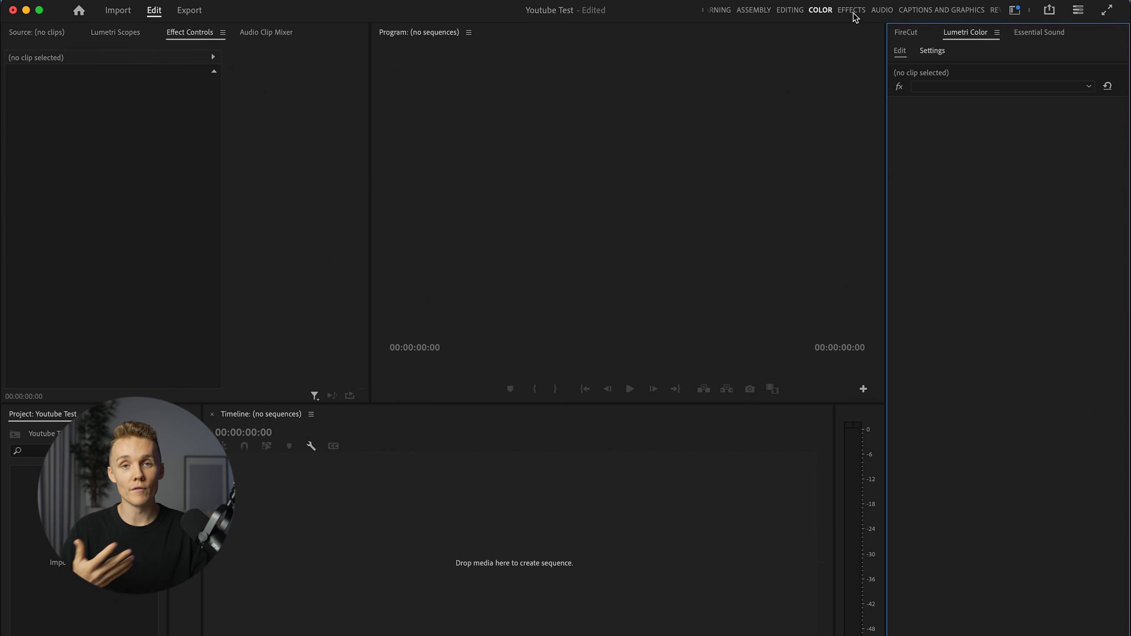
left_click(853, 11)
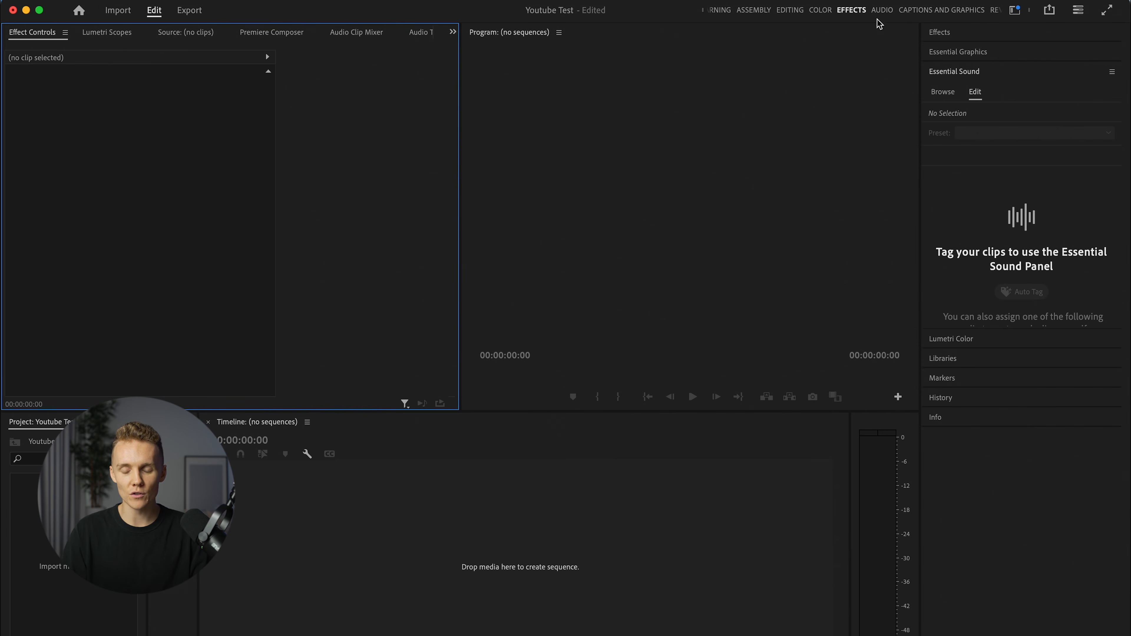
left_click(885, 12)
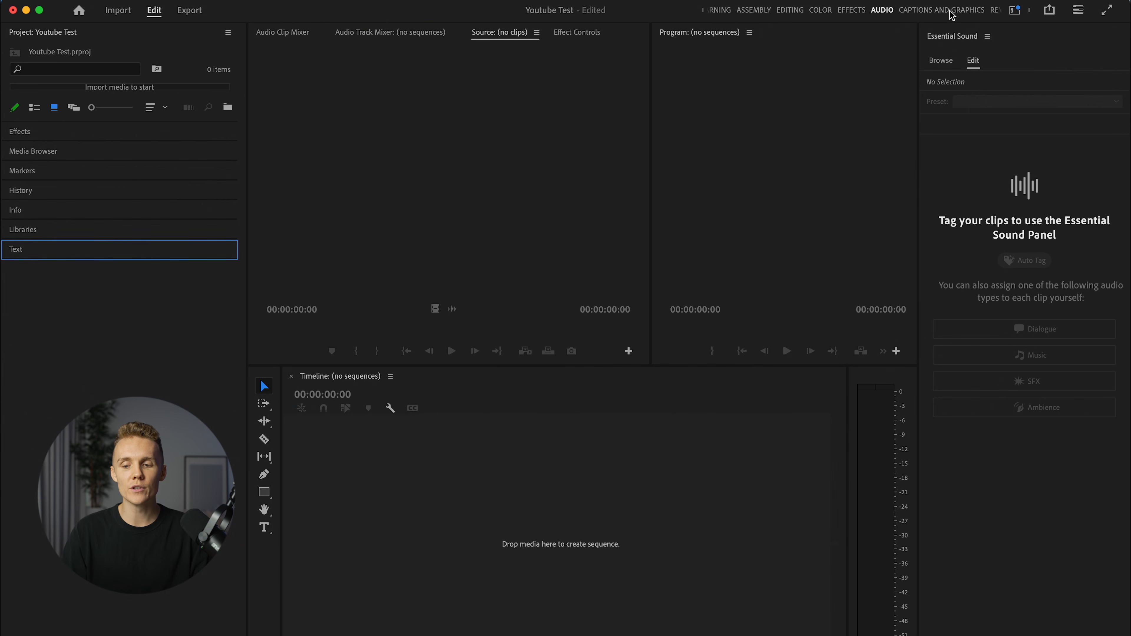
left_click(992, 11)
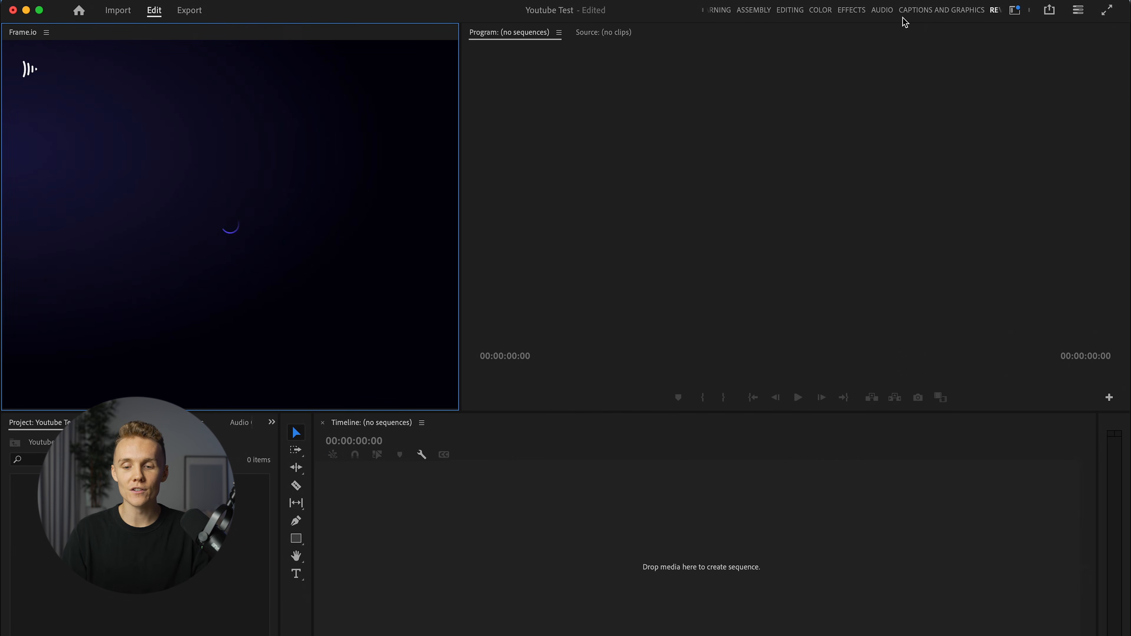
left_click(758, 10)
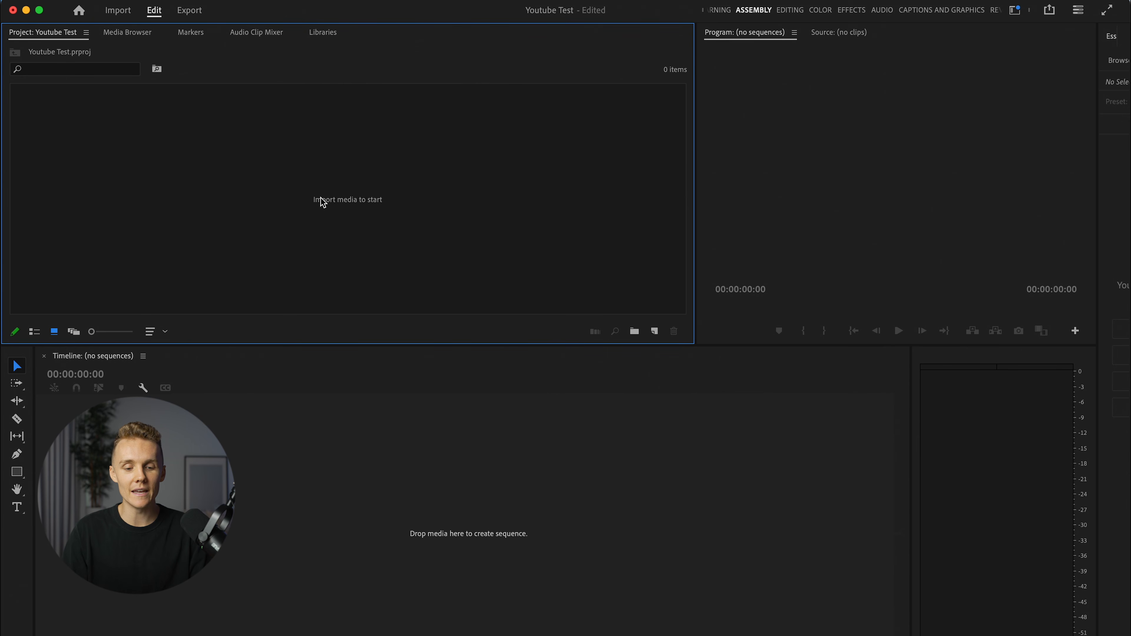
Step: Start a new sequence in the project and show the available UHD (4K) presets
right_click(298, 123)
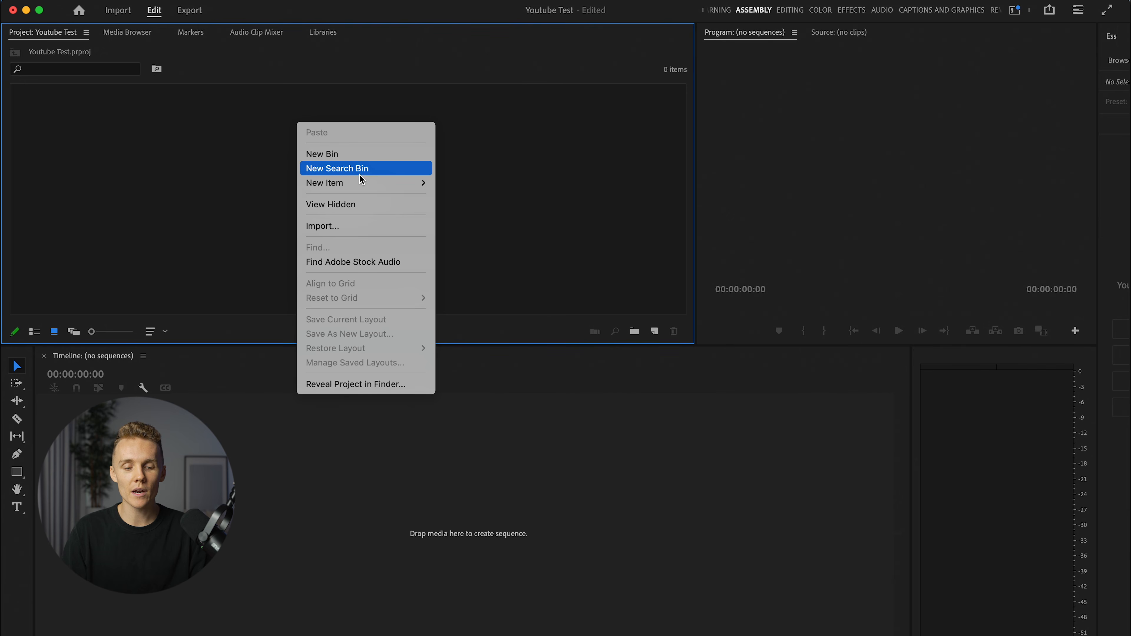
mouse_move(366, 184)
left_click(501, 187)
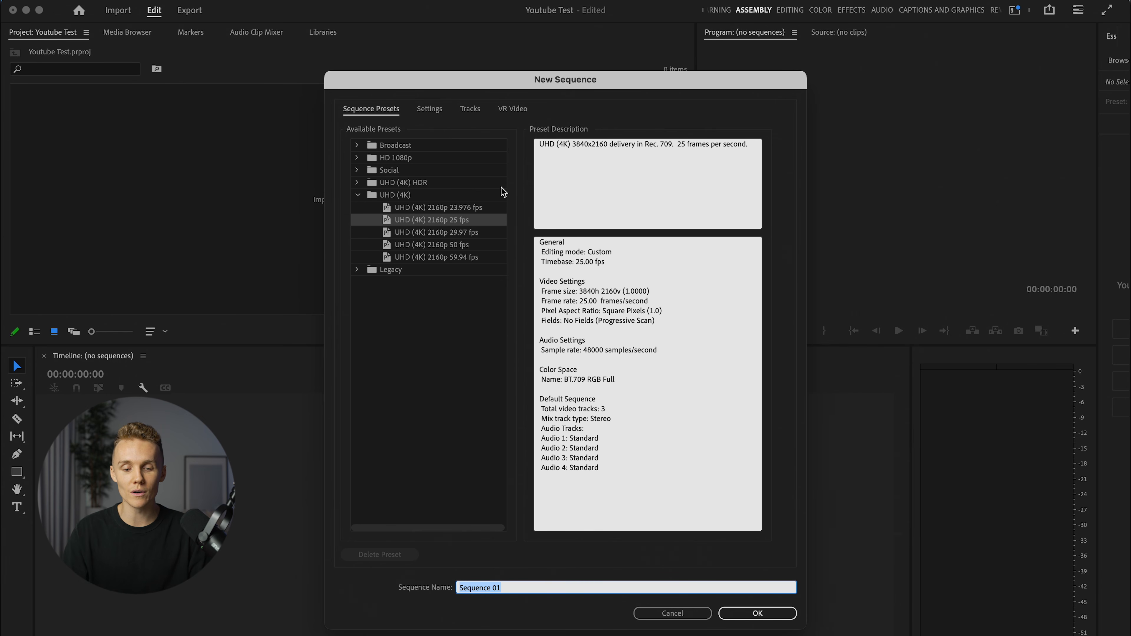
left_click(358, 195)
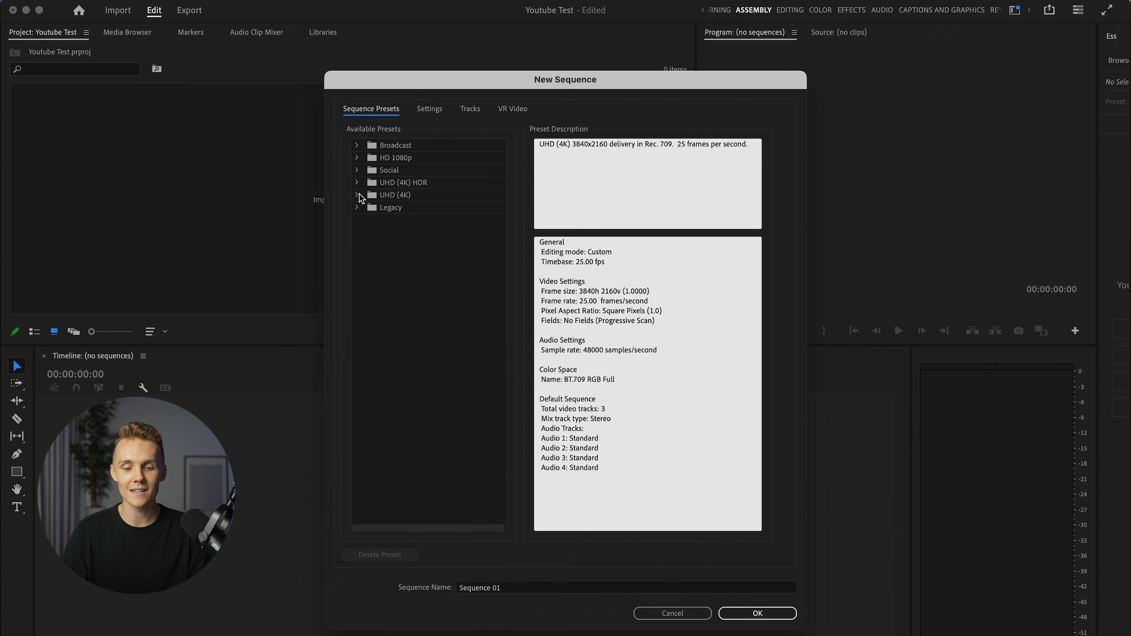
left_click(359, 195)
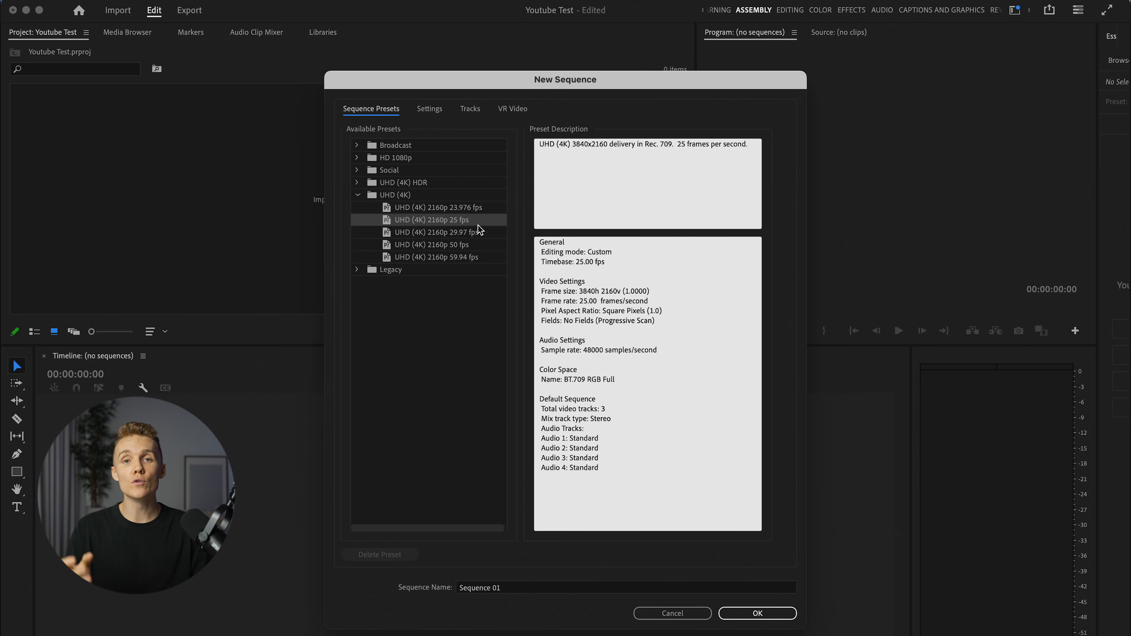
Step: Compare the UHD (4K) 2160p presets at 23.976, 29.97 and 50 fps, and choose the 25 fps preset
left_click(473, 208)
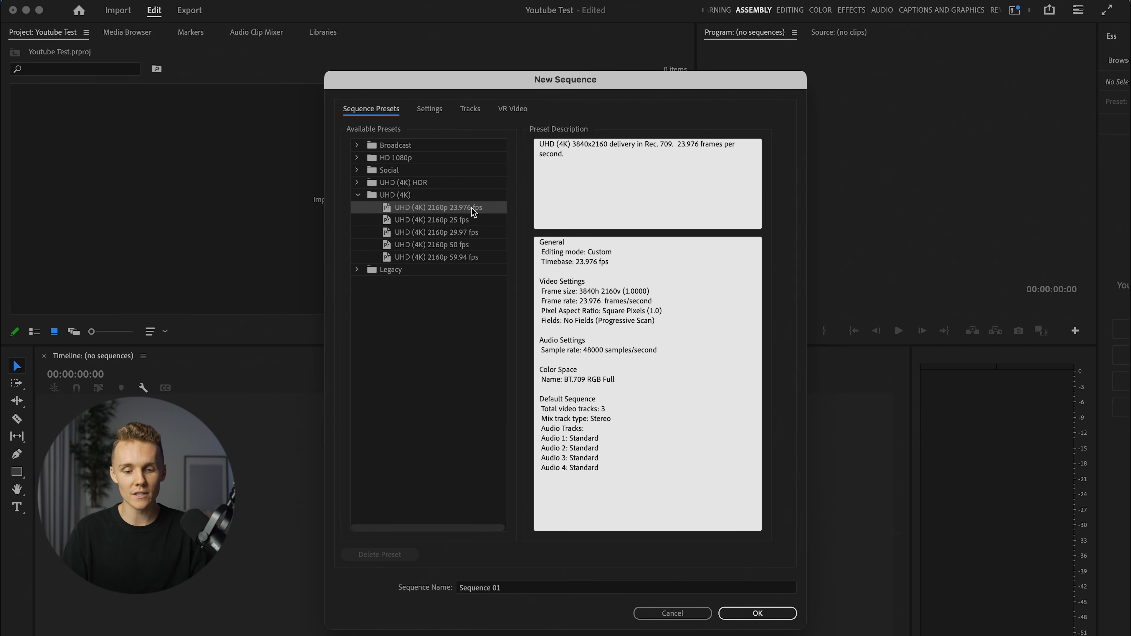
left_click(475, 233)
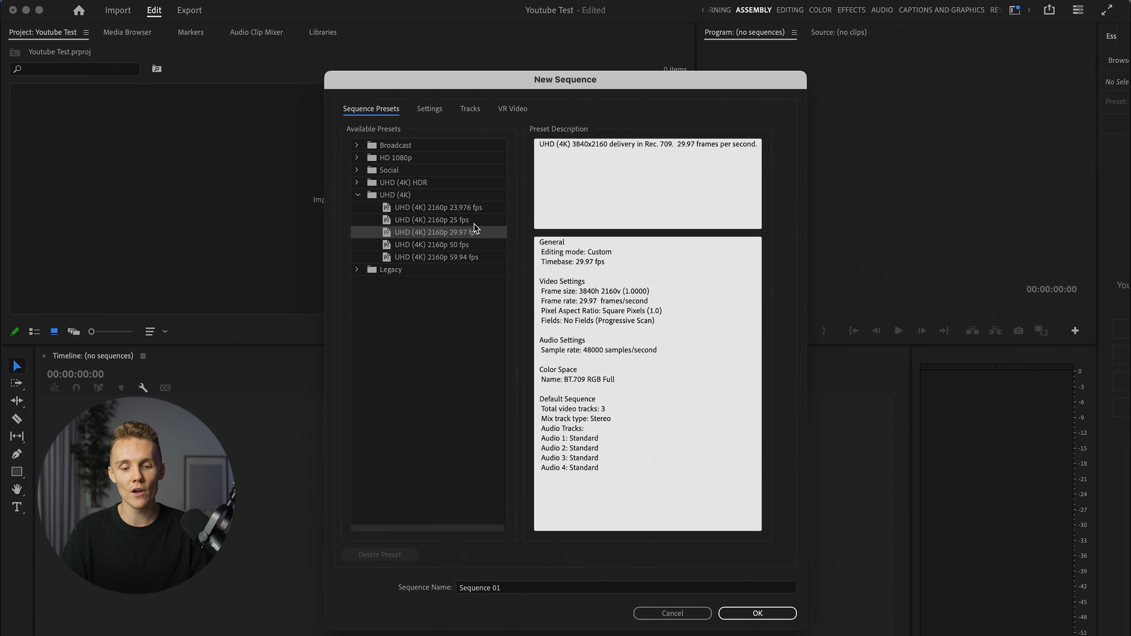
left_click(474, 246)
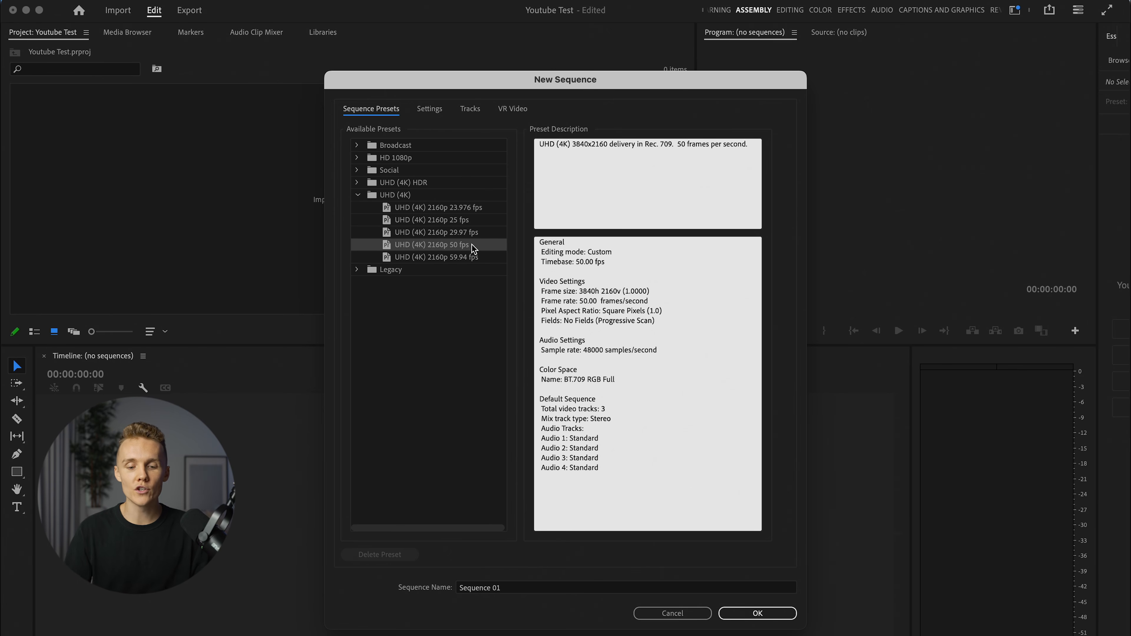
left_click(461, 222)
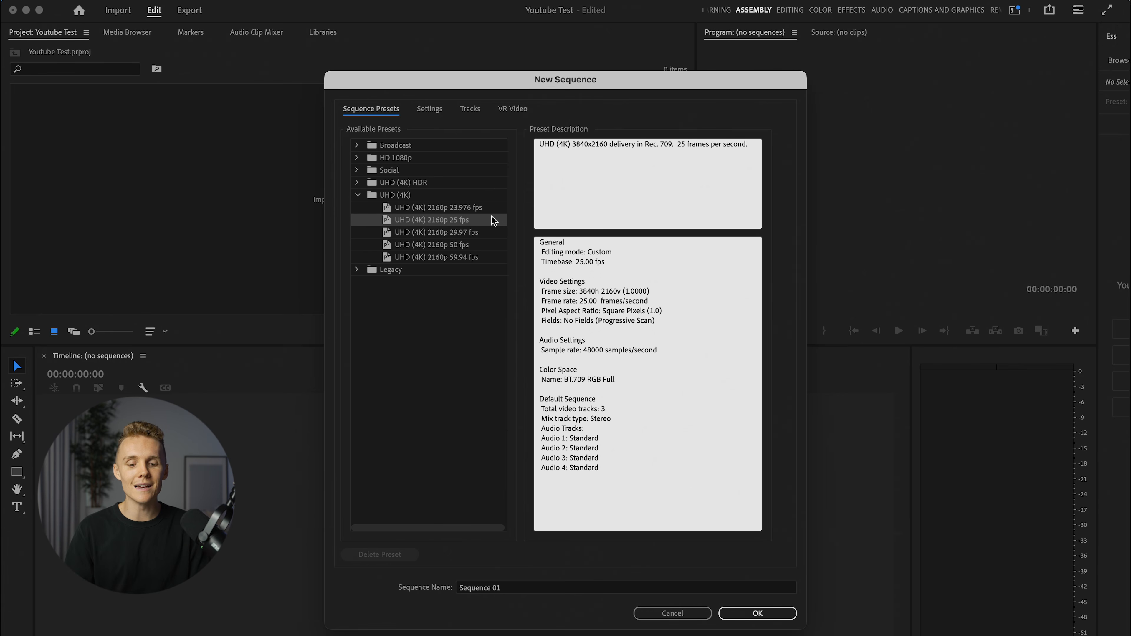
left_click(477, 233)
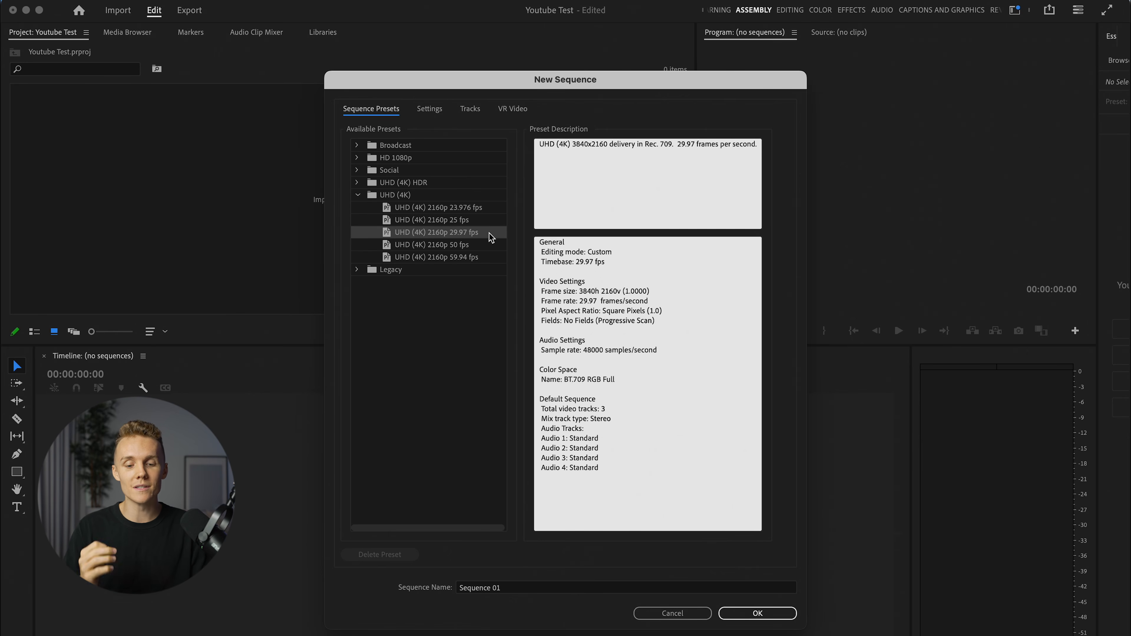
left_click(478, 221)
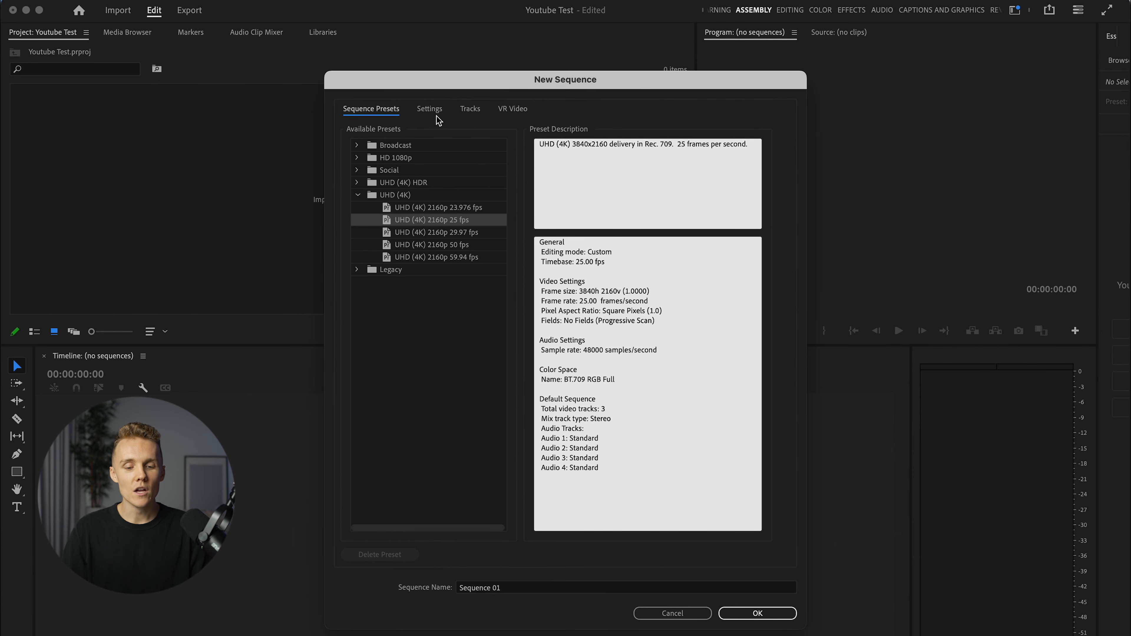
Step: Review the sequence's detailed settings, name it Main Sequence and create it
left_click(425, 109)
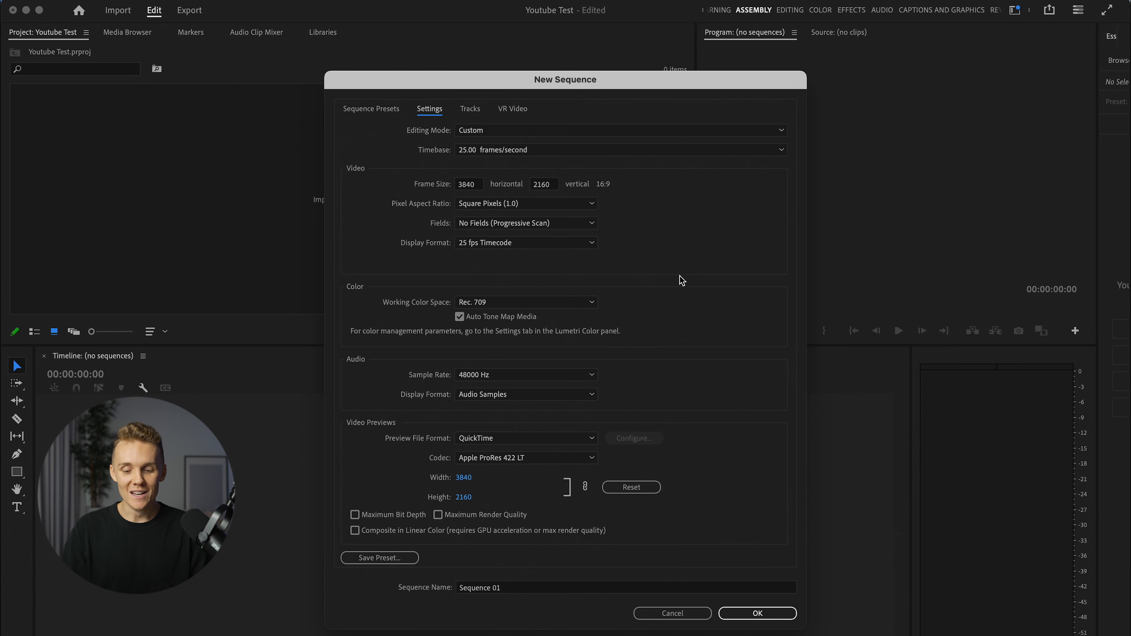
double_click(497, 588)
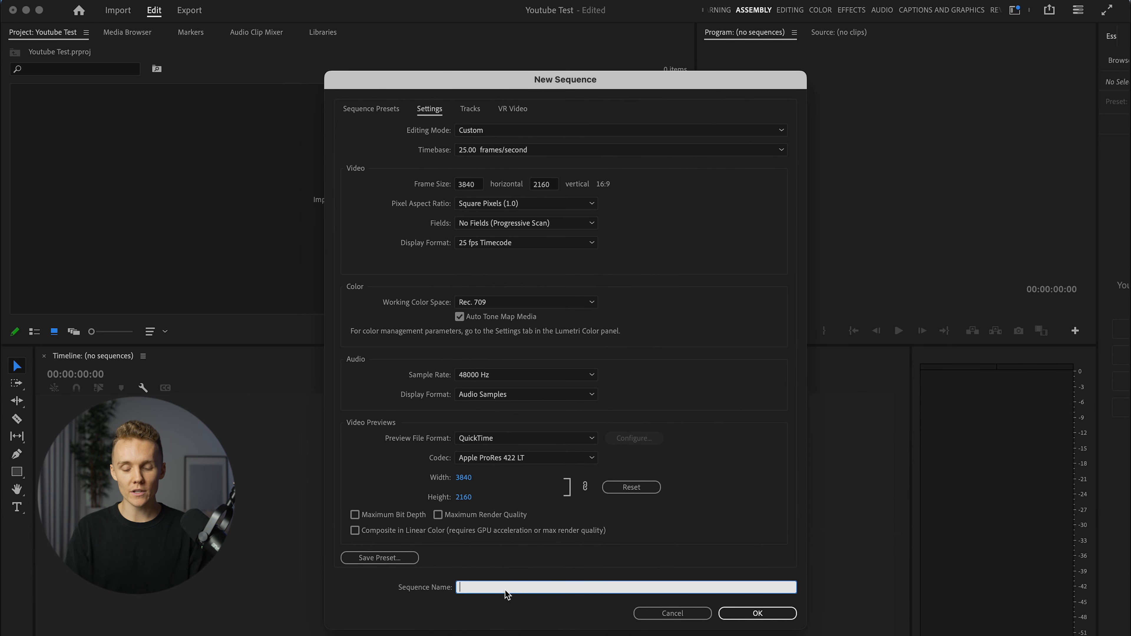
type("MAin")
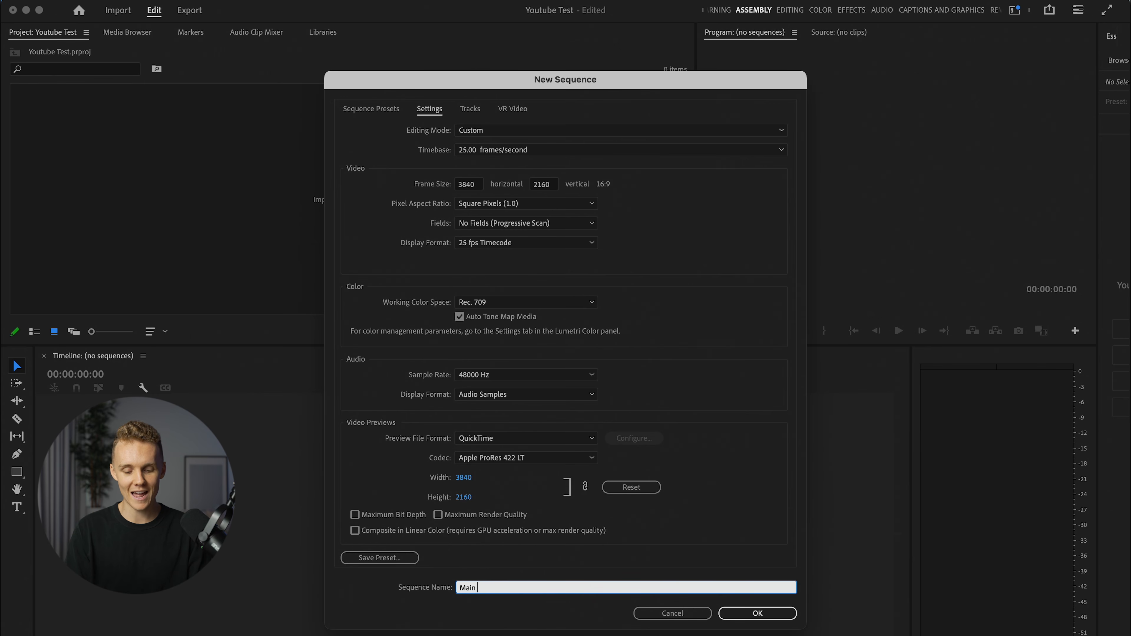
left_click(757, 613)
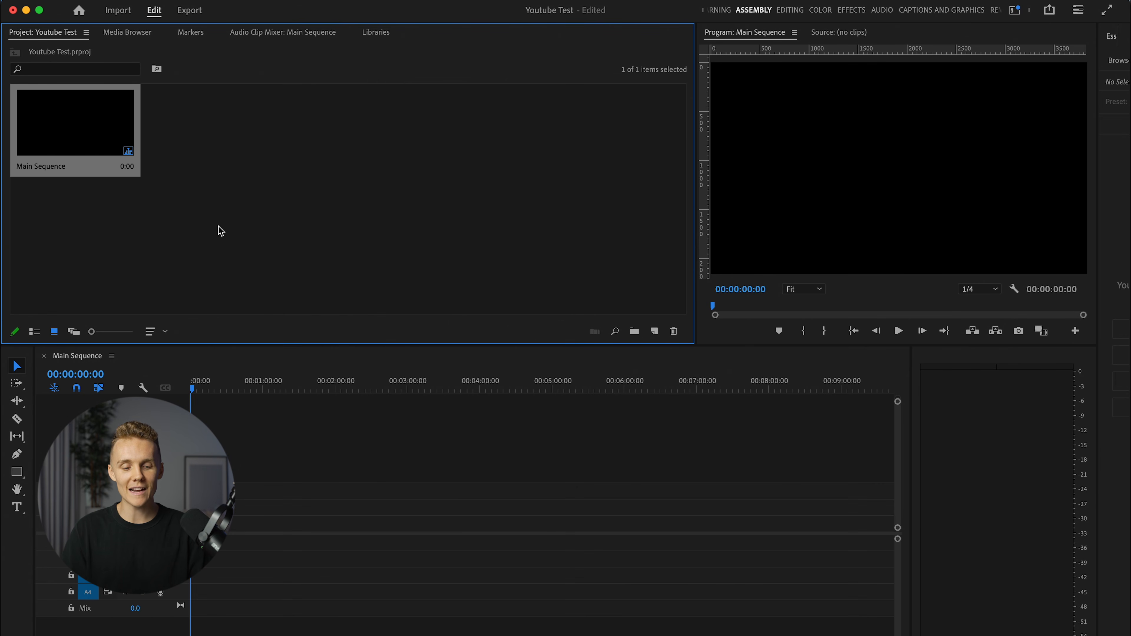
left_click_drag(243, 383, 163, 380)
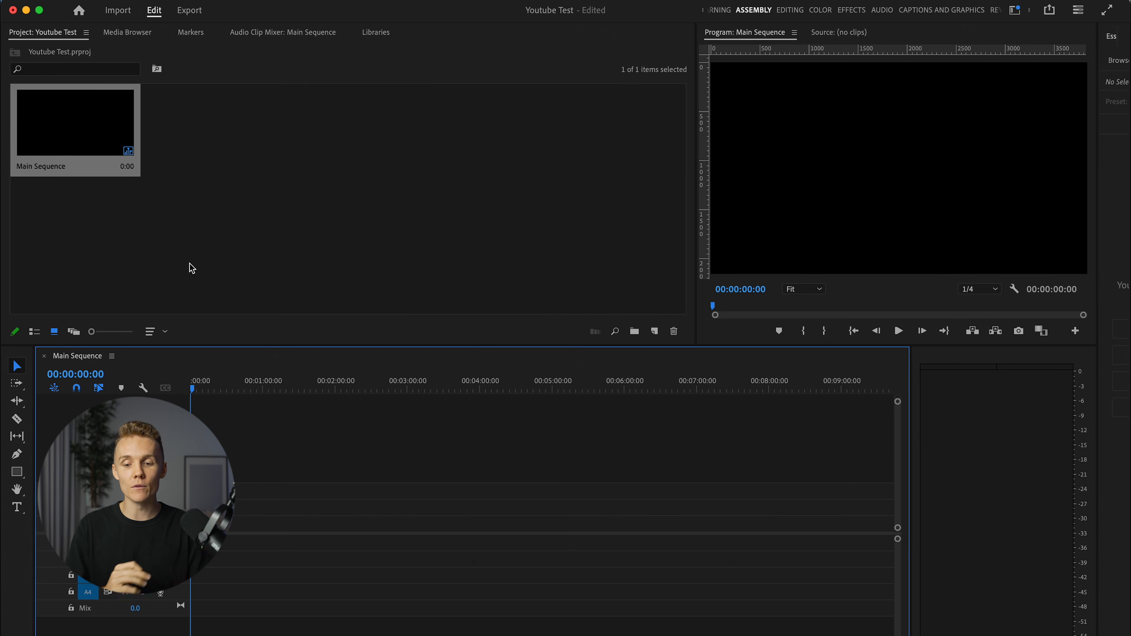
Step: Create a bin named Test Footage in the project and open it
left_click(494, 235)
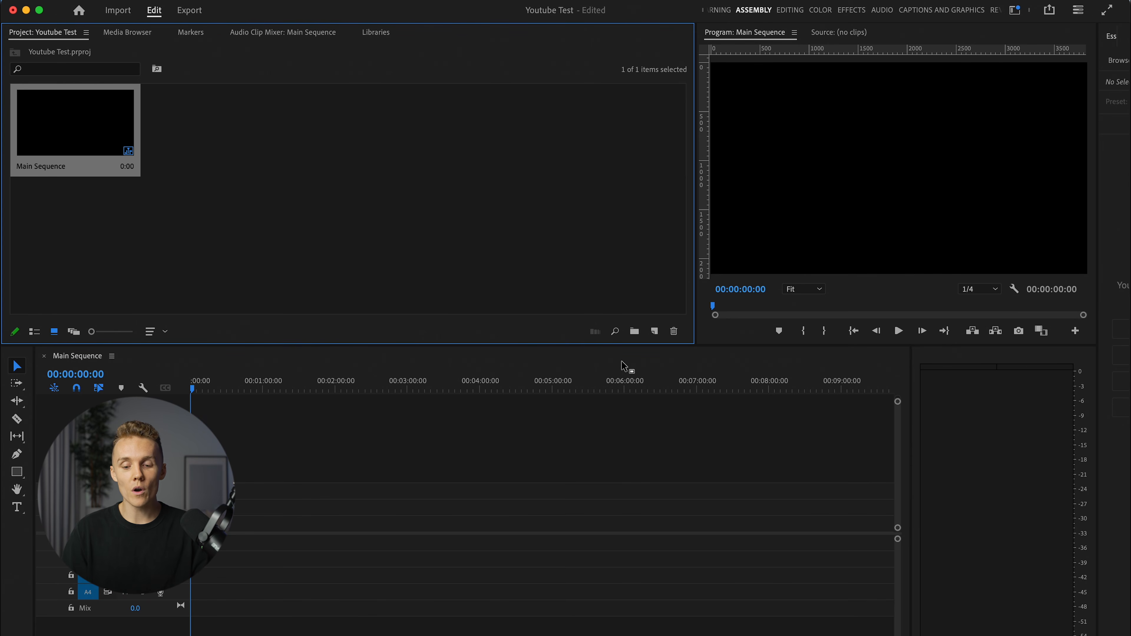
left_click(633, 334)
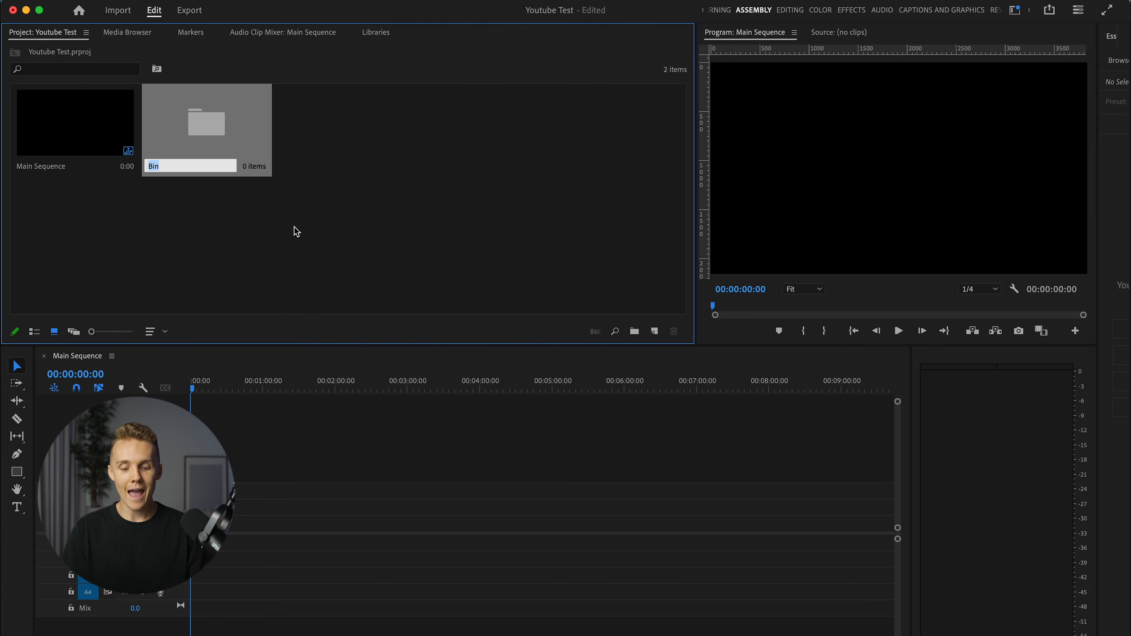
type("Footage")
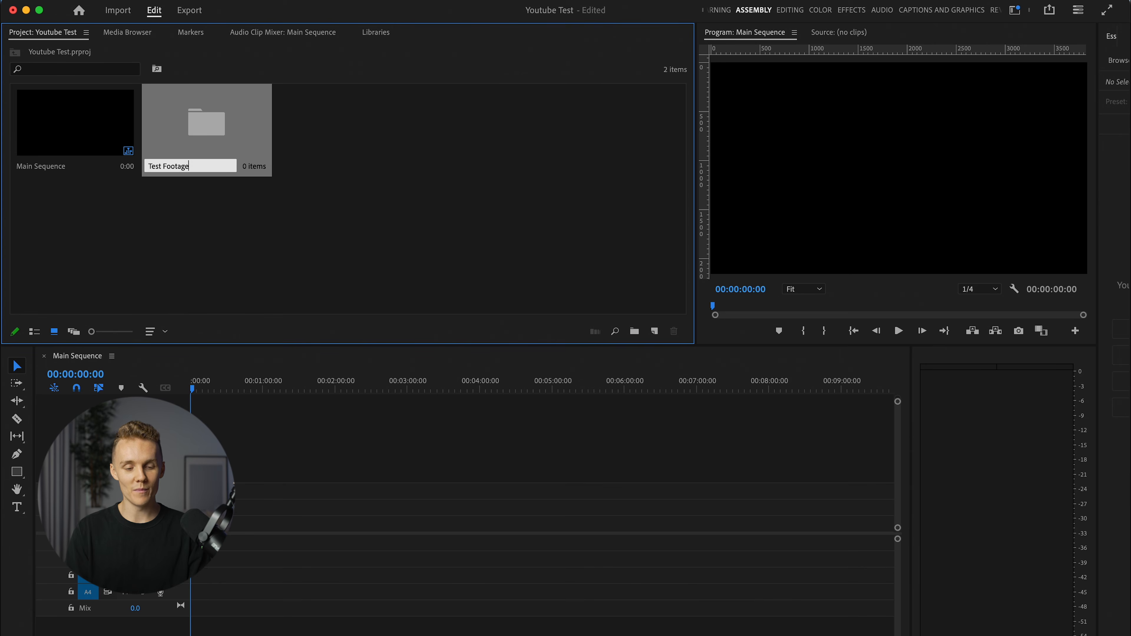
key("Tab")
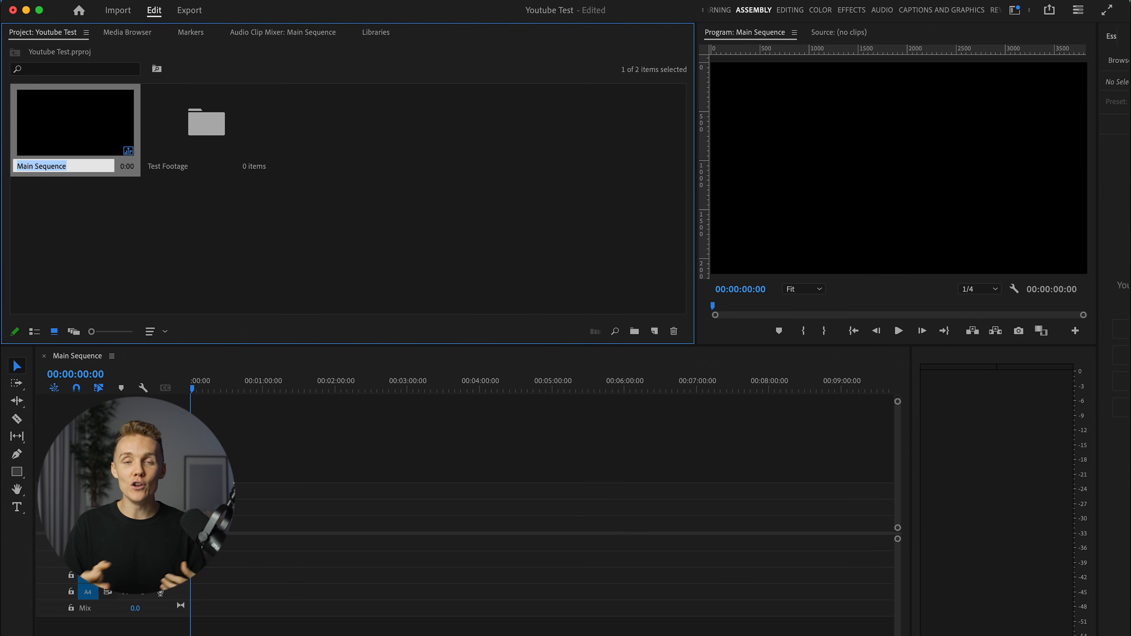
left_click(341, 197)
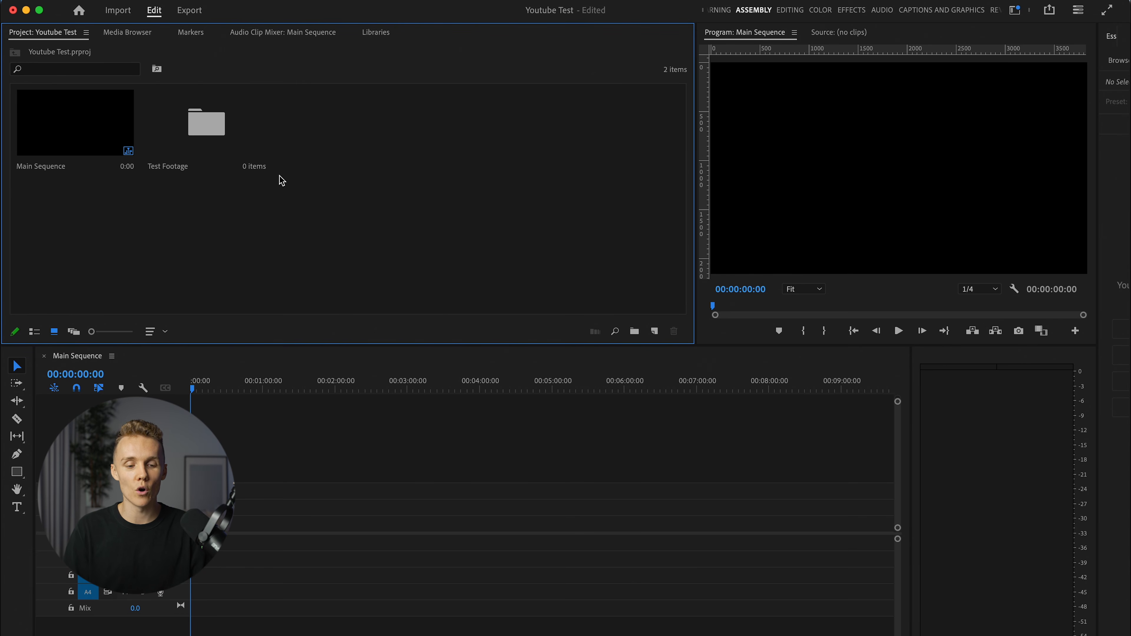
double_click(212, 131)
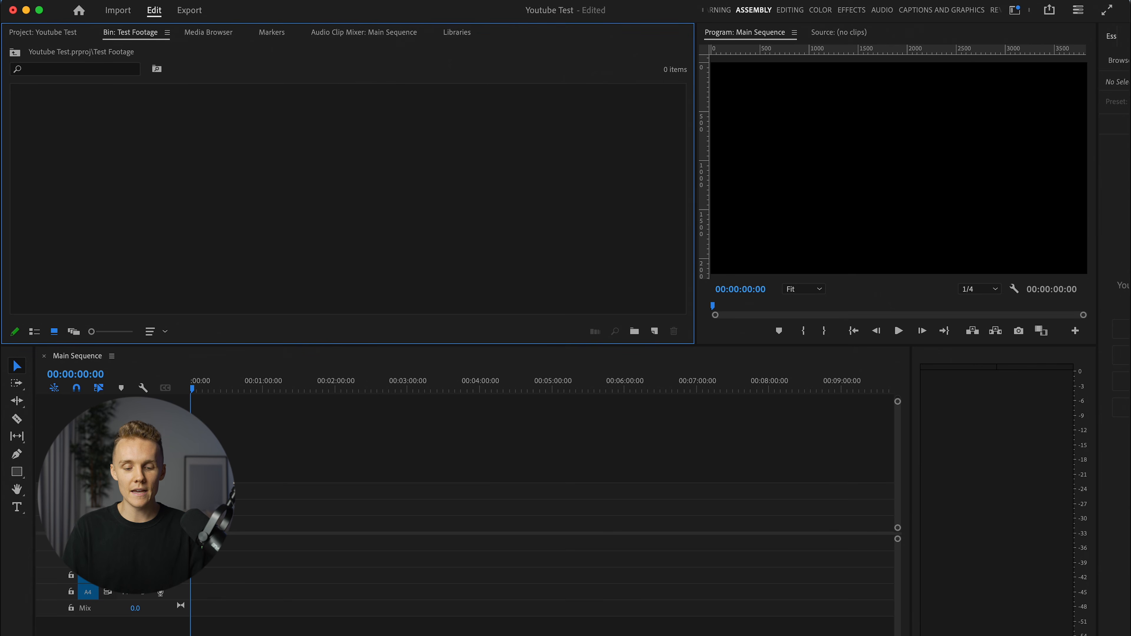
Step: Switch to Finder and preview the clips 0U0A8498.MP4, 0U0A8499.MP4 and 0U0A8511.MP4 in the CAnon folder
left_click(251, 628)
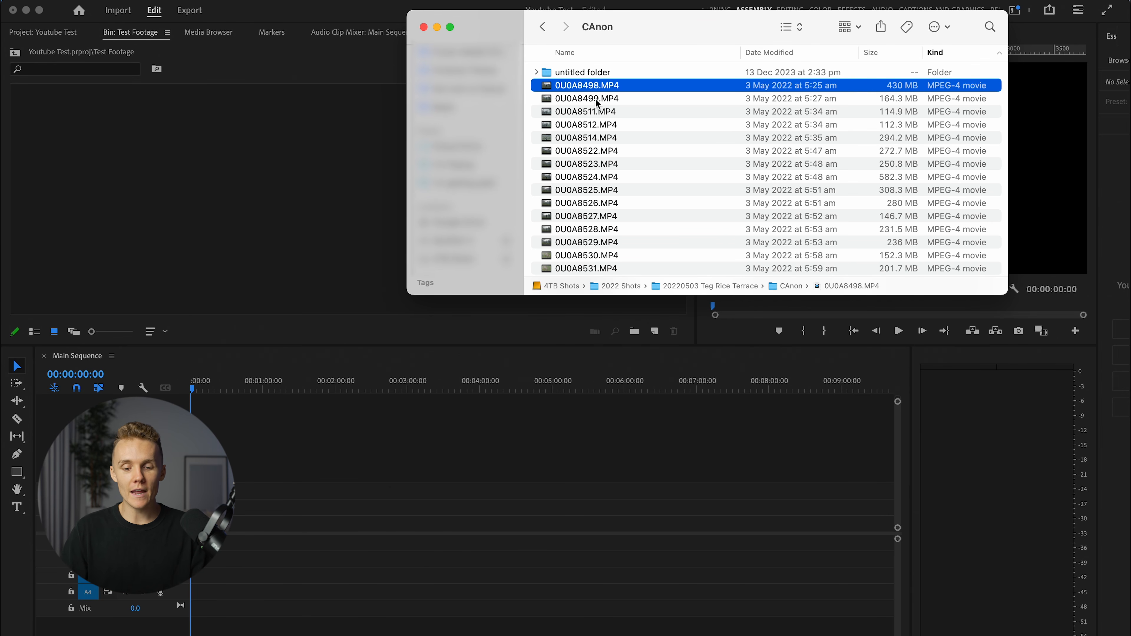
key("space")
left_click_drag(471, 606, 652, 602)
key("space")
key("Down")
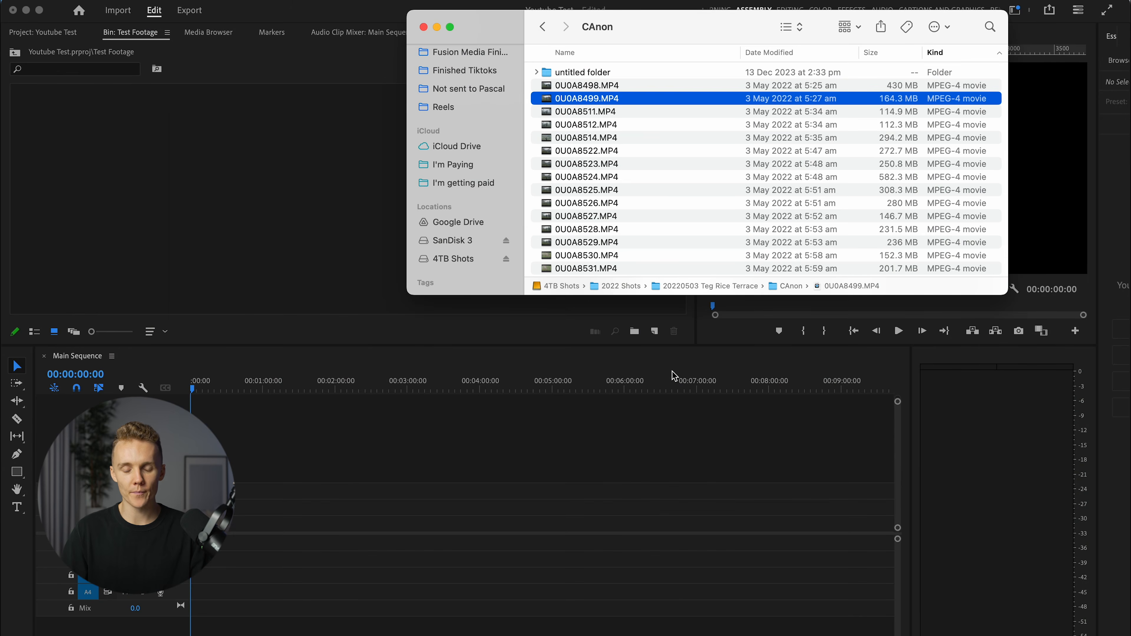
key("space")
key("Down")
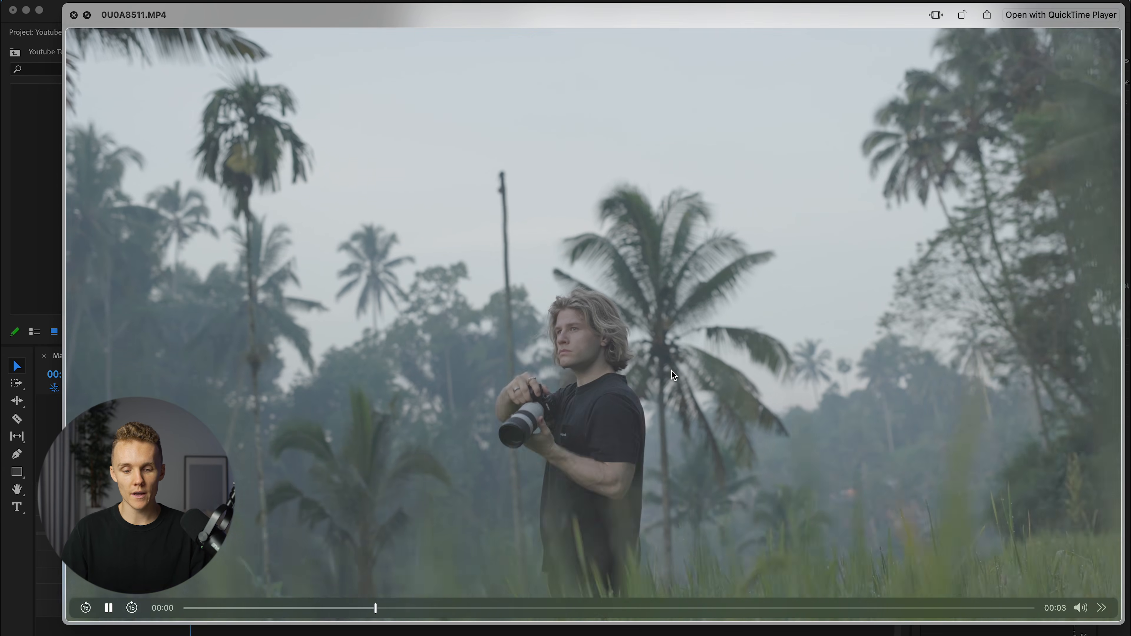
key("space")
Step: Import the clips 0U0A8498.MP4 and 0U0A8511.MP4 from the CAnon folder into the Test Footage bin
left_click(622, 107)
left_click(601, 86, "super")
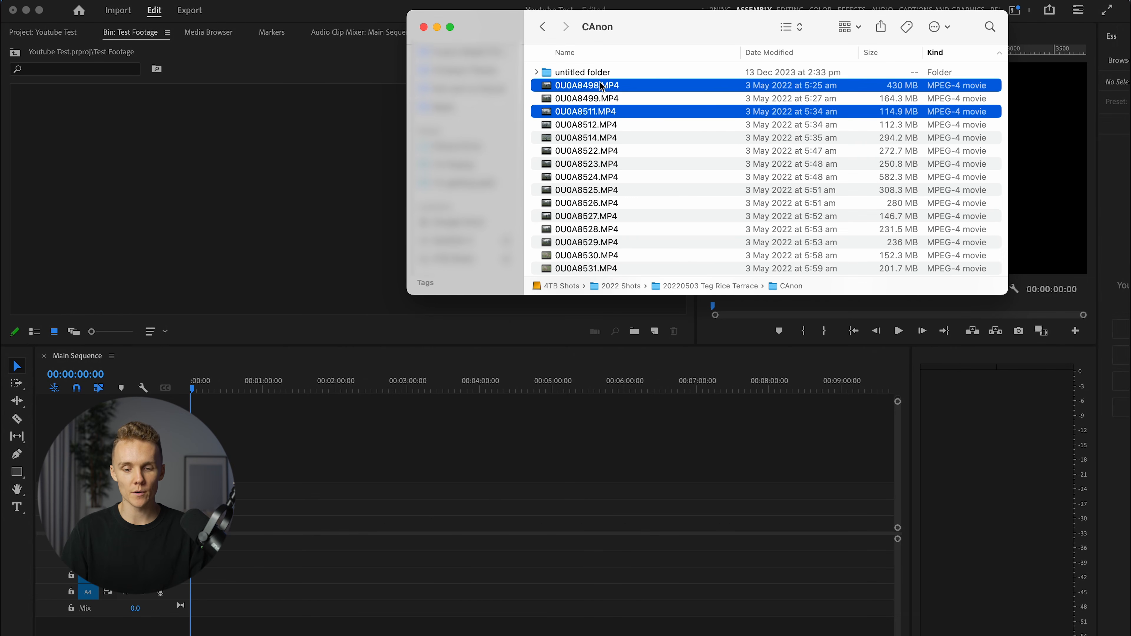
left_click_drag(626, 90, 220, 197)
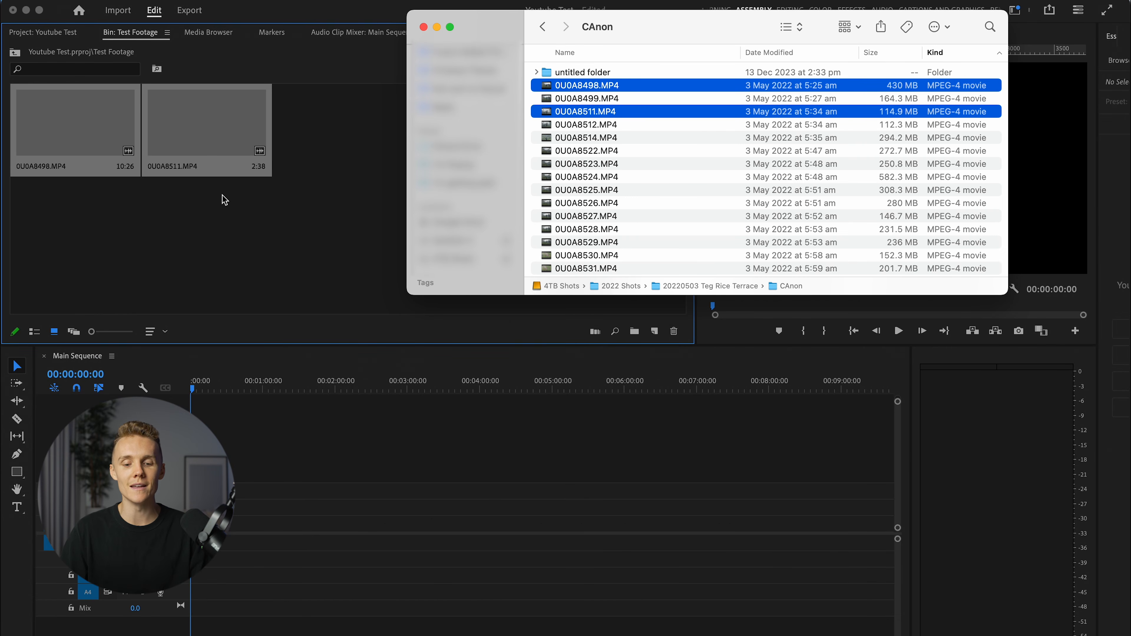
left_click(264, 235)
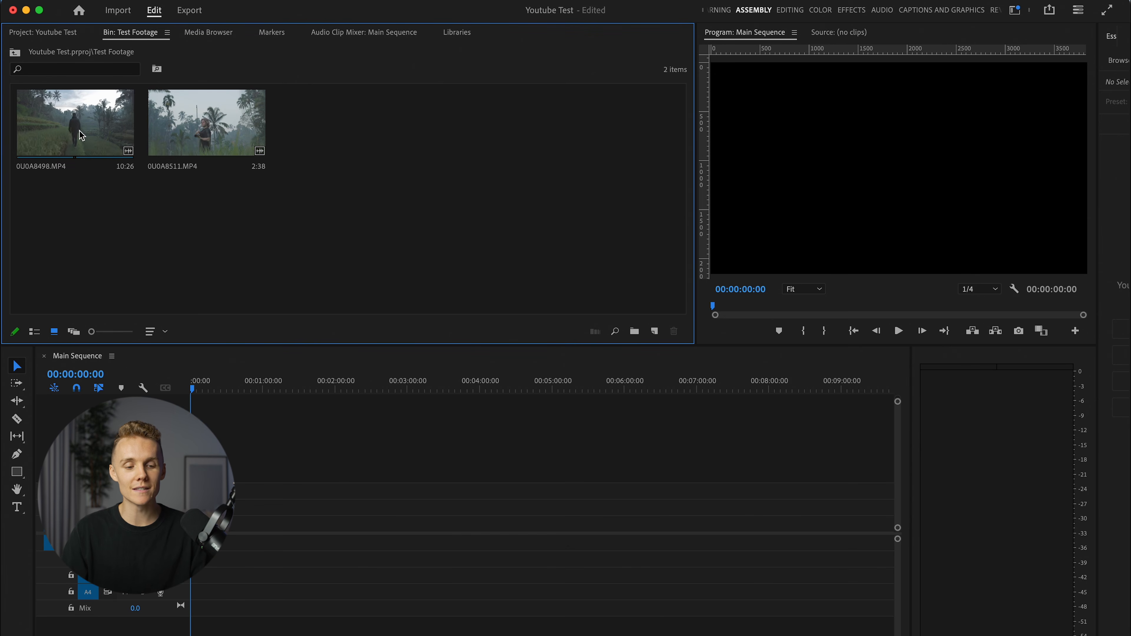
Step: Place the whole clip 0U0A8498.MP4 in Main Sequence at about one minute, and delete it again
left_click_drag(119, 134, 266, 544)
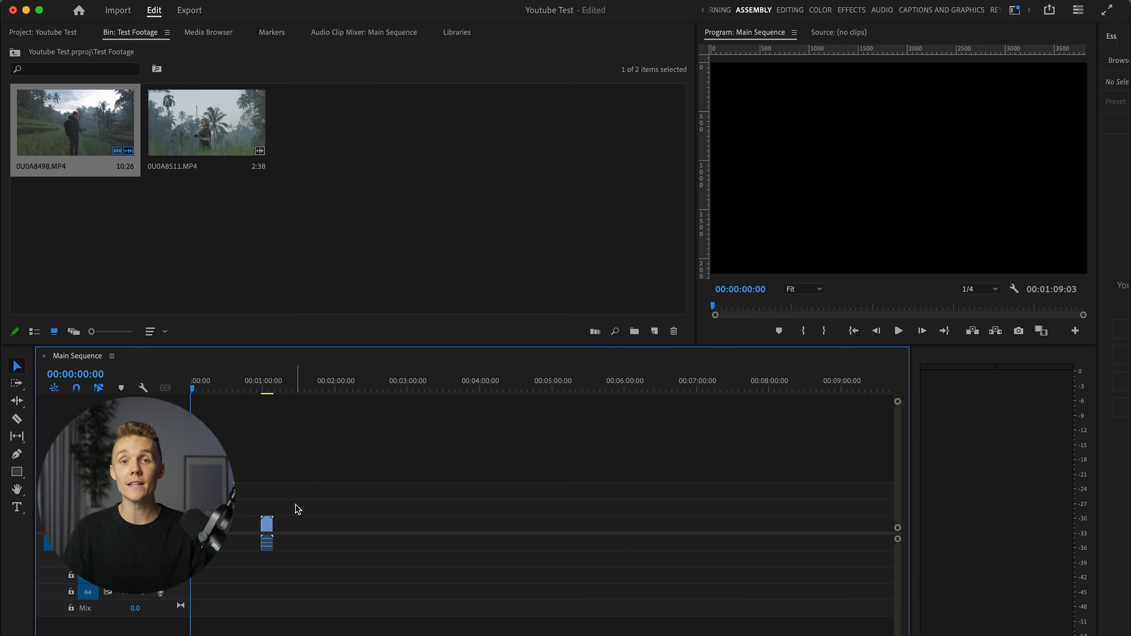
left_click_drag(296, 499, 221, 580)
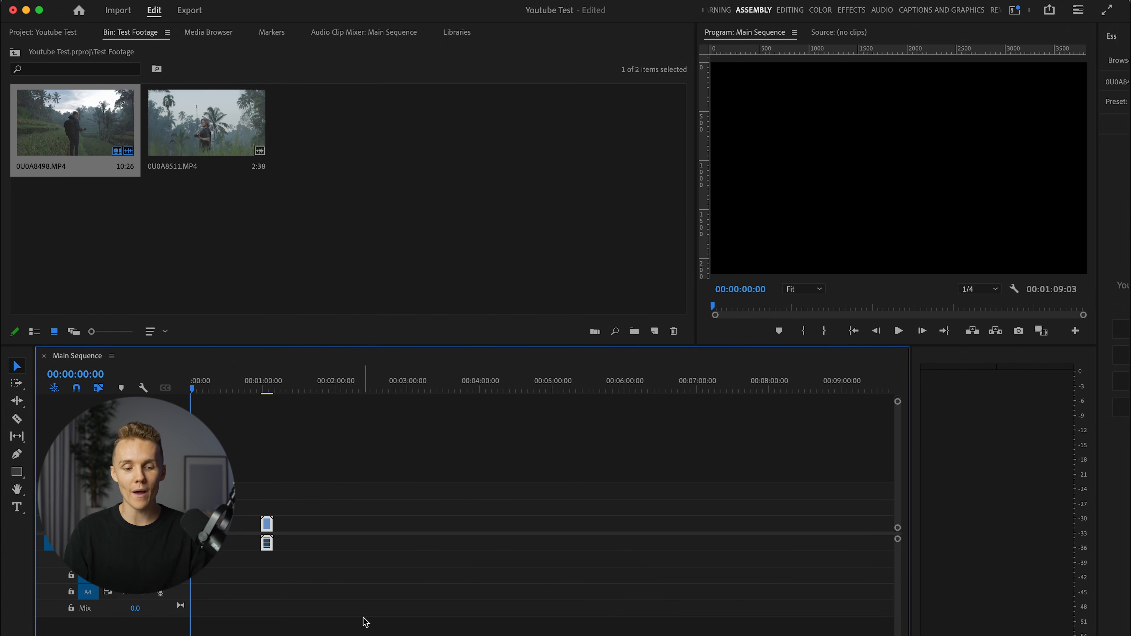
key("Delete")
Step: View both bin clips in the Source Monitor, ending with 0U0A8498.MP4, and scrub through it
double_click(44, 128)
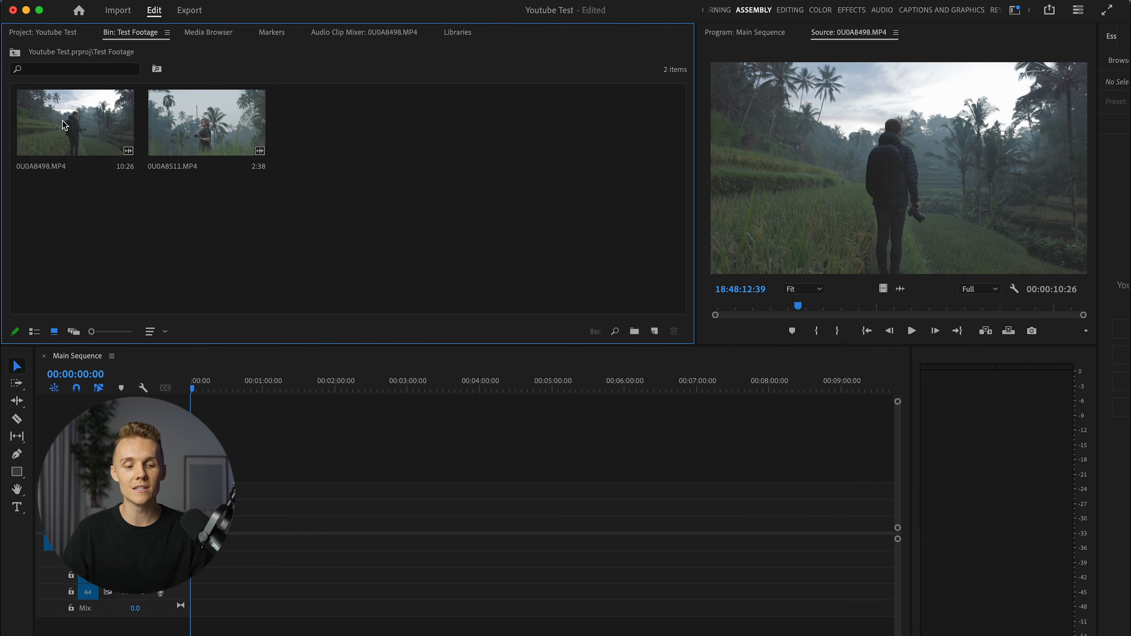
double_click(218, 125)
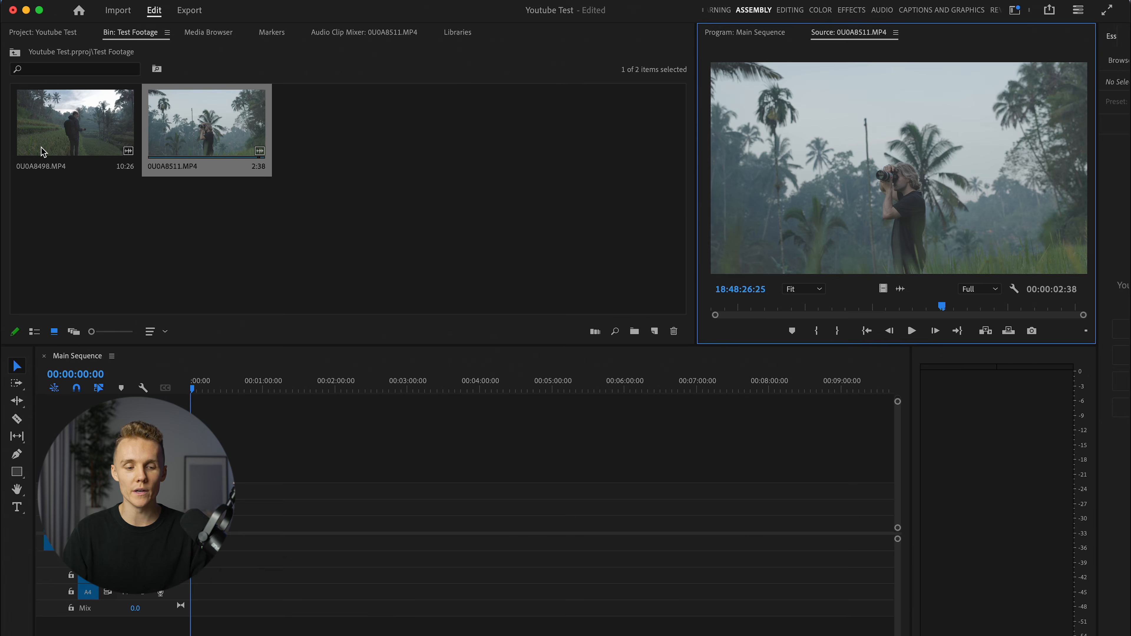
double_click(49, 151)
left_click(745, 309)
left_click_drag(747, 312, 912, 337)
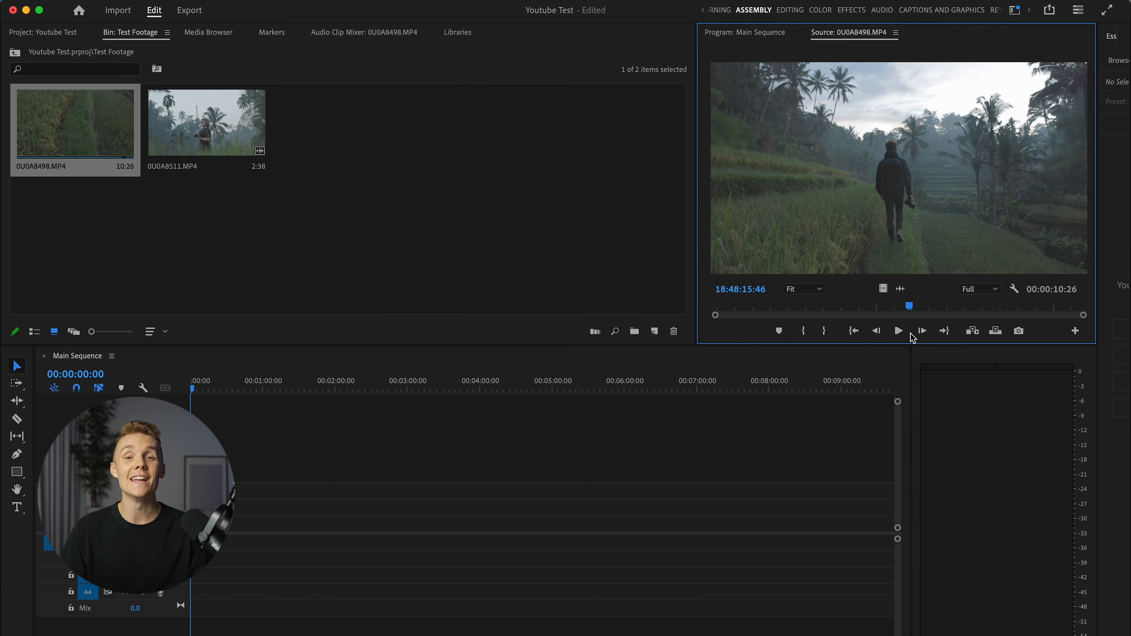
Step: Mark the In point of 0U0A8498.MP4 at 18:48:16:03 and its Out point at 18:48:18:16
key("Left")
key("Left")
key("Left")
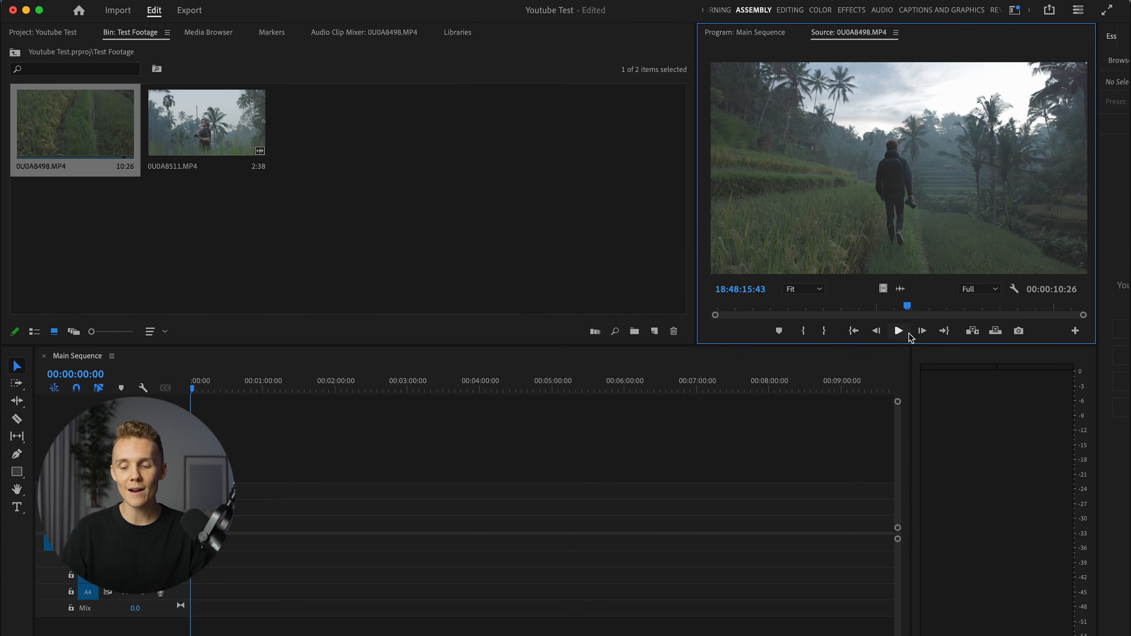
mouse_move(905, 307)
left_mouse_down()
mouse_move(872, 309)
mouse_move(916, 311)
left_mouse_up()
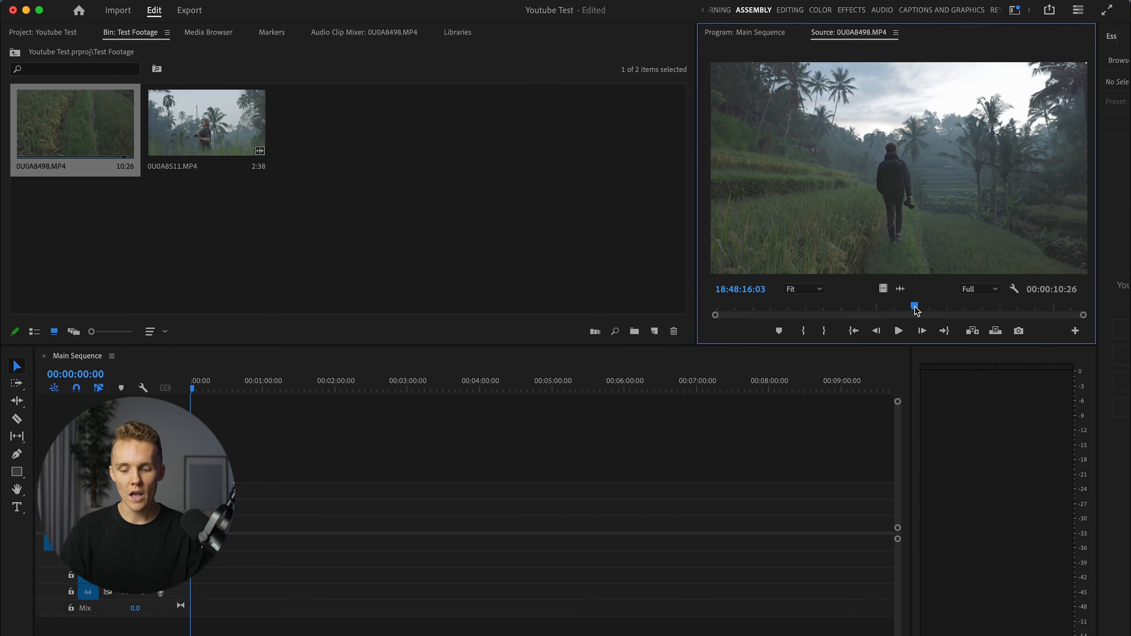
key("i")
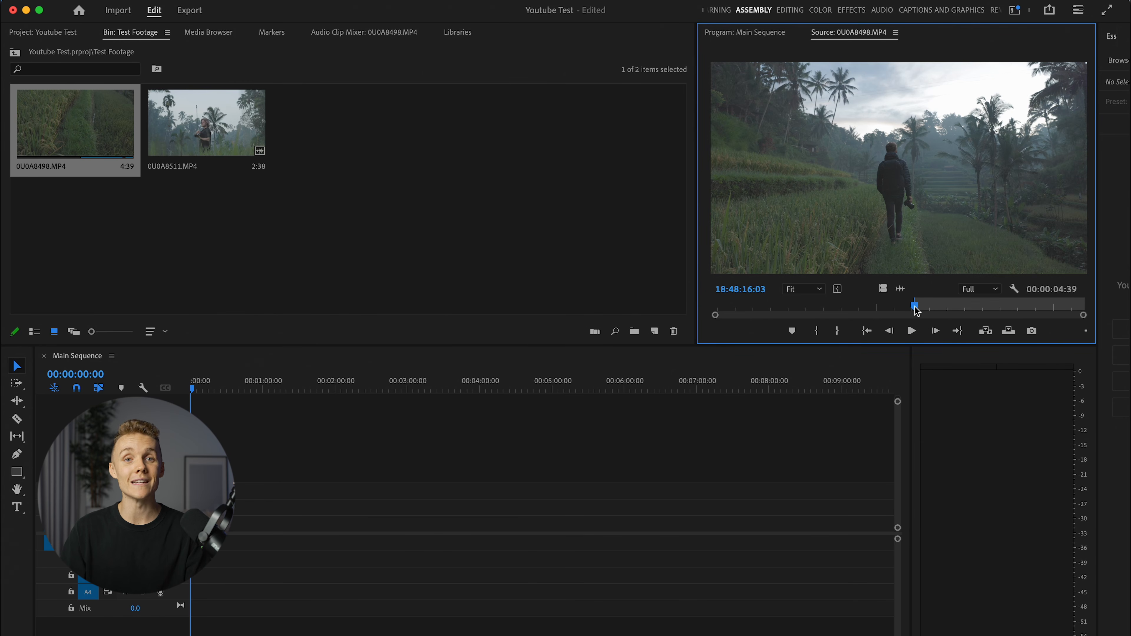
left_click_drag(916, 311, 996, 312)
key("o")
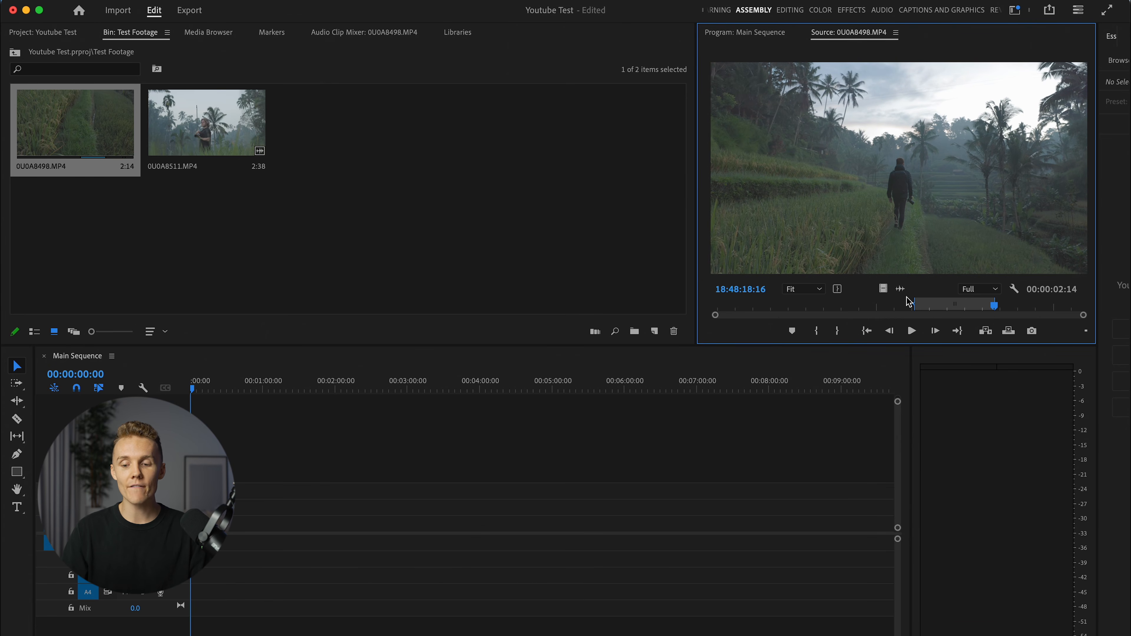
Step: Add only the video of the marked 0U0A8498.MP4 range to the first video track at about 00:01:07
left_click_drag(883, 288, 271, 523)
scroll(271, 523, "up", 5)
scroll(273, 525, "left", 4)
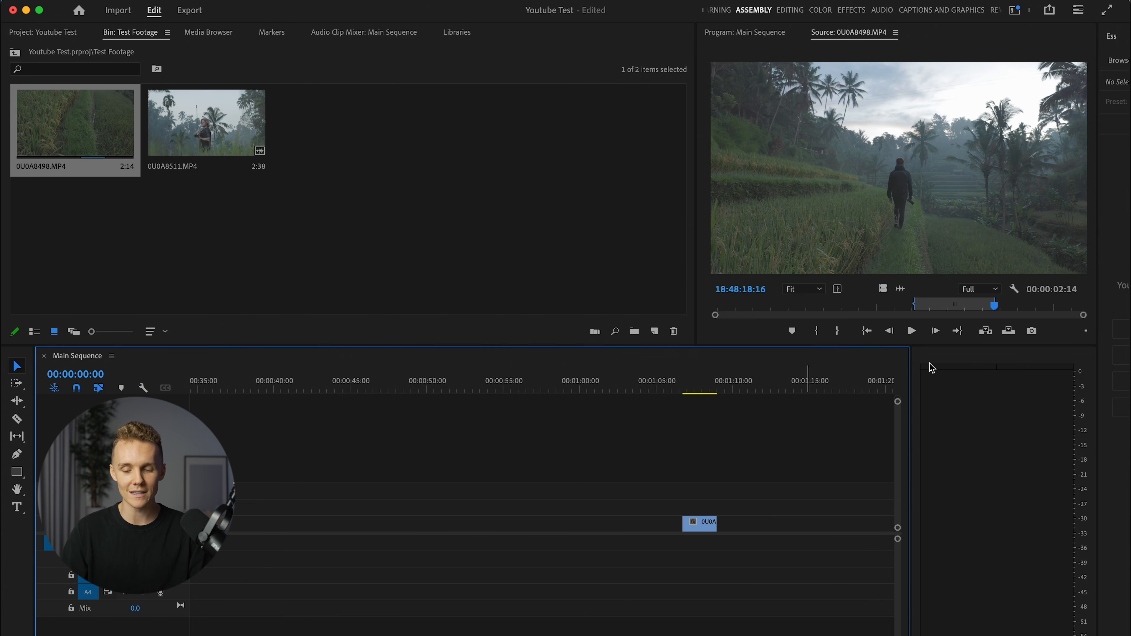
Step: Try adding only the audio of the marked 0U0A8498.MP4 range to the first audio track
left_click_drag(903, 287, 686, 550)
key("super+z")
left_click_drag(898, 287, 804, 551)
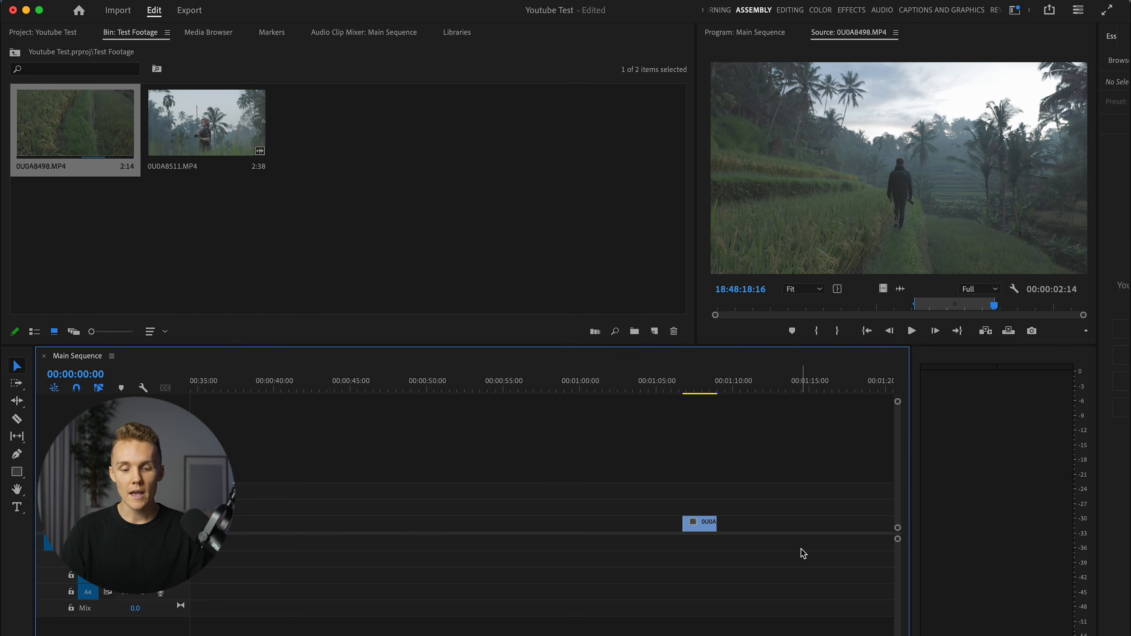
Step: Place the marked 0U0A8498.MP4 range with both video and audio before the existing clip, and delete it again
left_click_drag(49, 130, 605, 531)
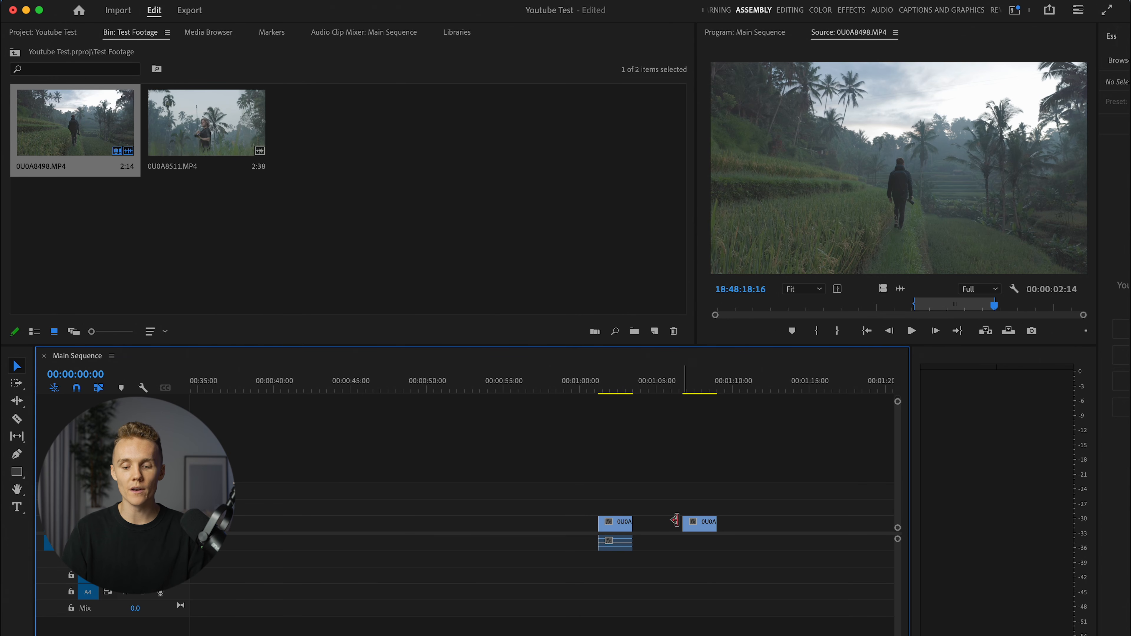
left_click(617, 523)
key("Delete")
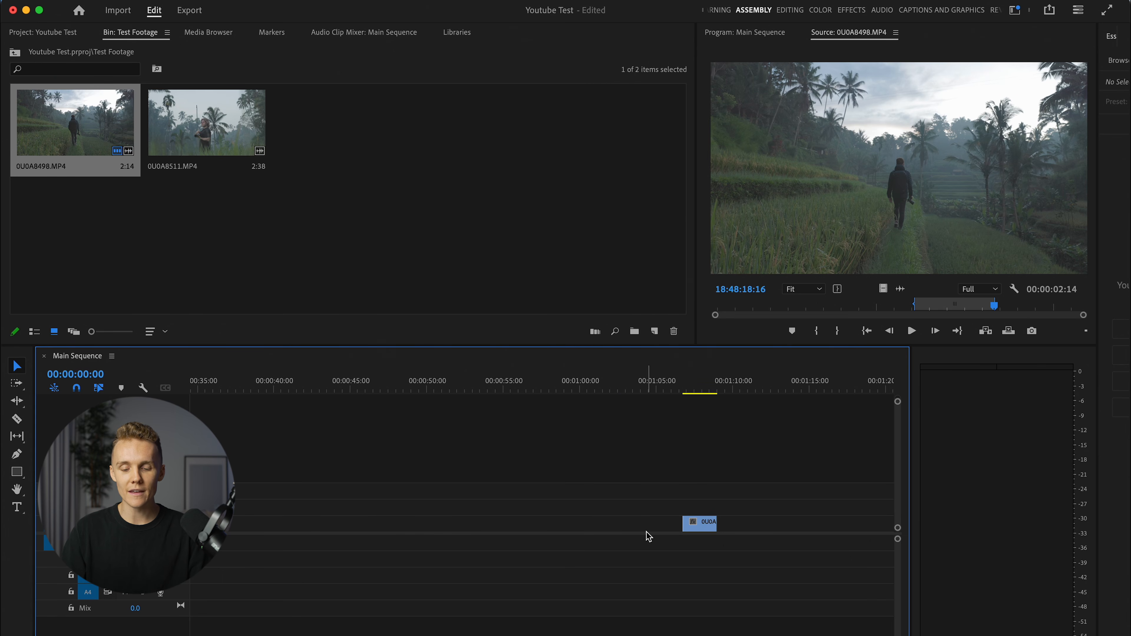
Step: Move the video-only 0U0A8498.MP4 clip to the very start of Main Sequence
key("minus")
key("minus")
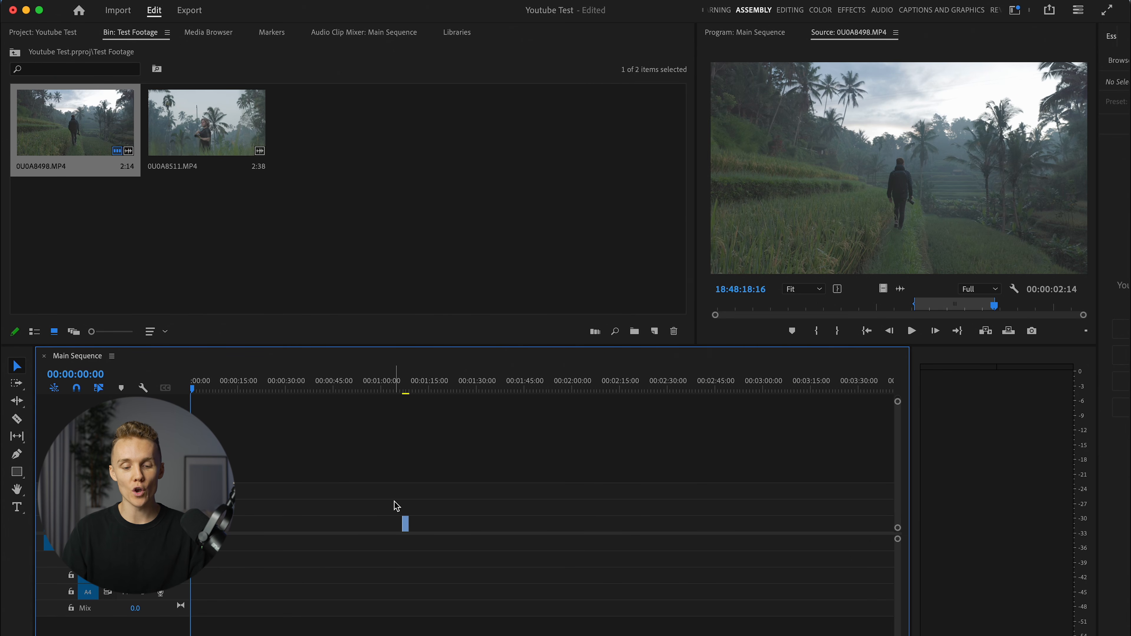
left_click_drag(406, 526, 227, 533)
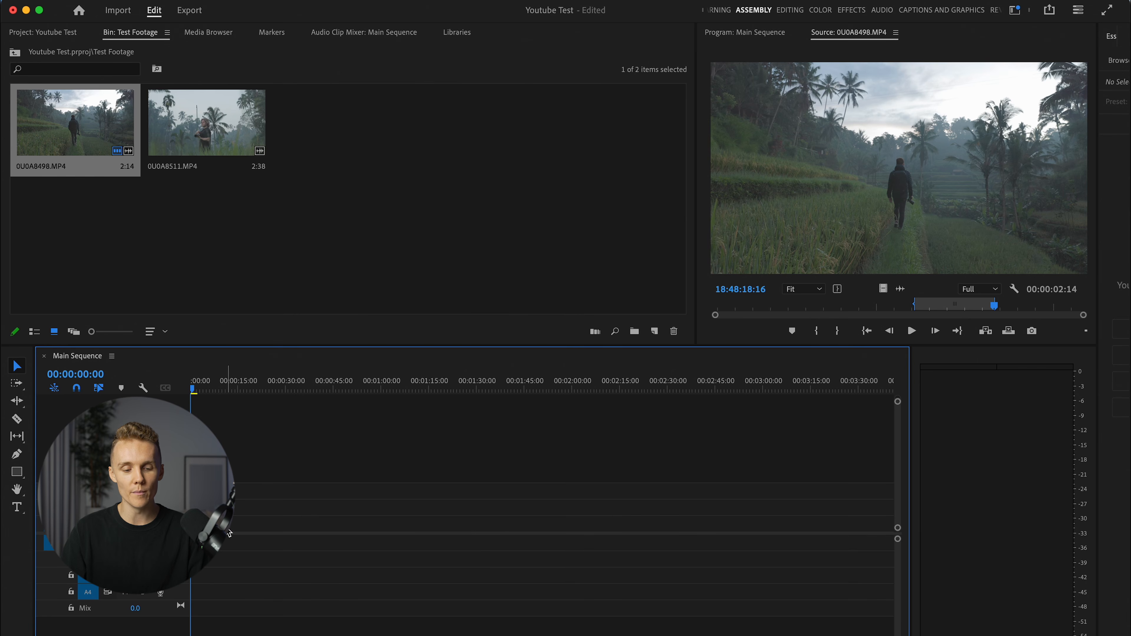
Step: Mark a 41-frame range of 0U0A8511.MP4 ending at 18:48:26:07 and add only its video to the sequence at about 5 seconds
key("equal")
double_click(202, 164)
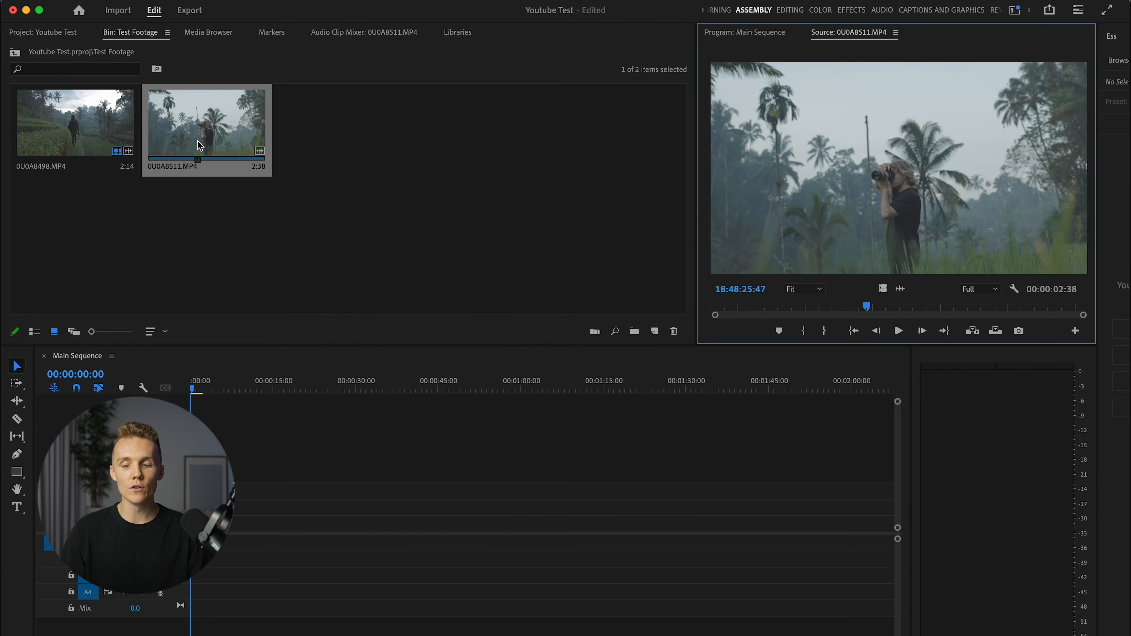
mouse_move(780, 308)
left_mouse_down()
mouse_move(747, 307)
mouse_move(831, 328)
mouse_move(896, 325)
mouse_move(450, 448)
mouse_move(218, 528)
left_mouse_up()
key("i")
key("o")
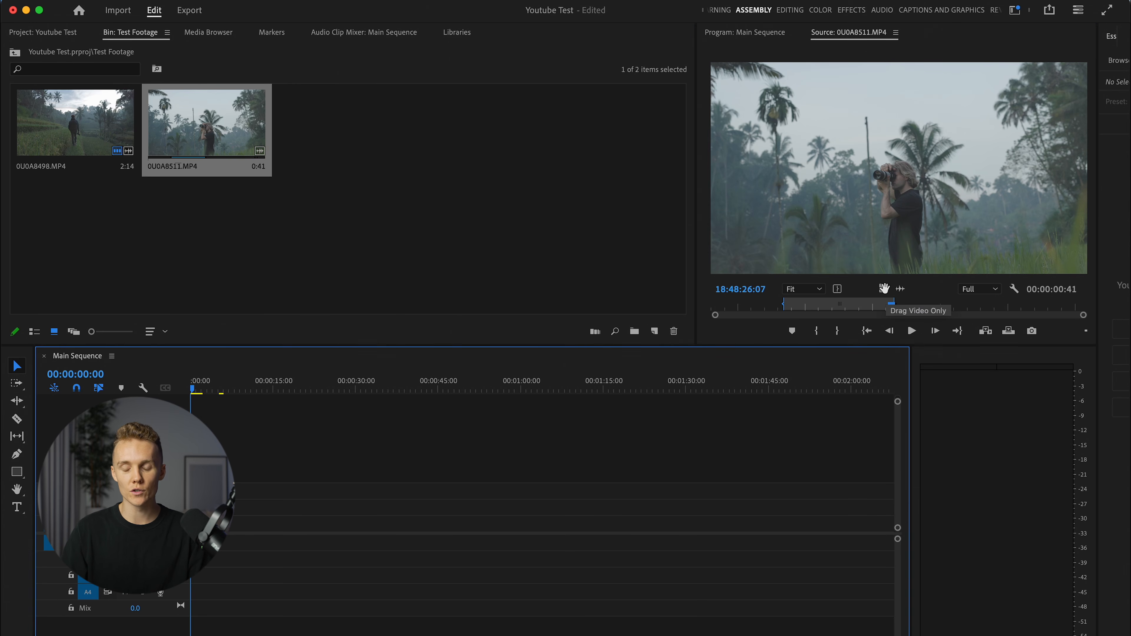
Step: Switch to the Editing workspace and enlarge the time scale of Main Sequence
key("=")
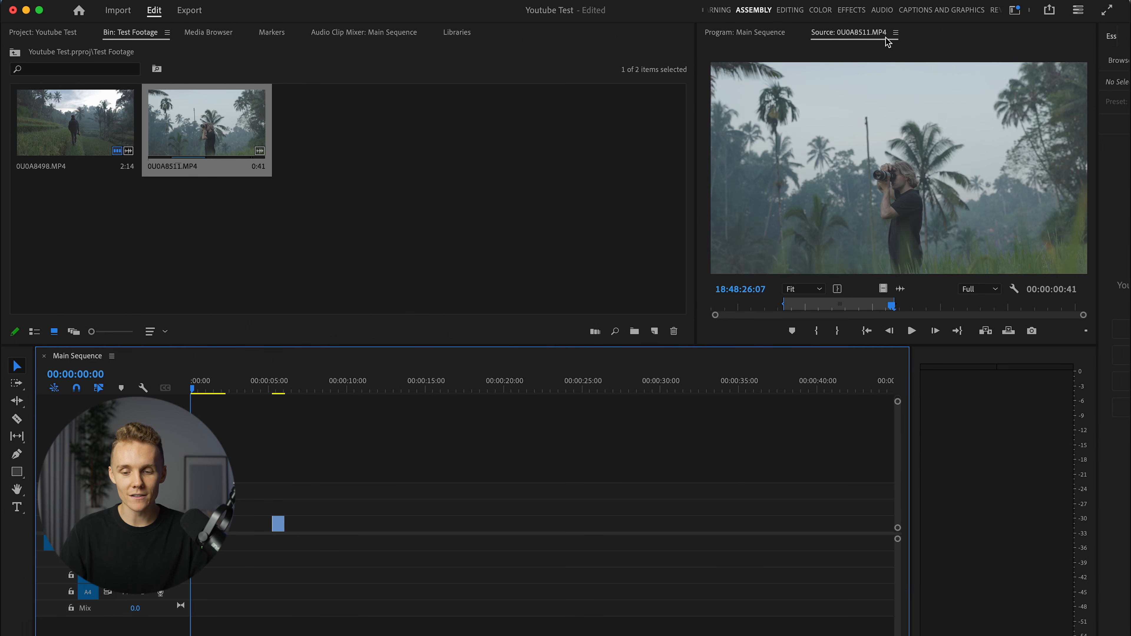
left_click(790, 10)
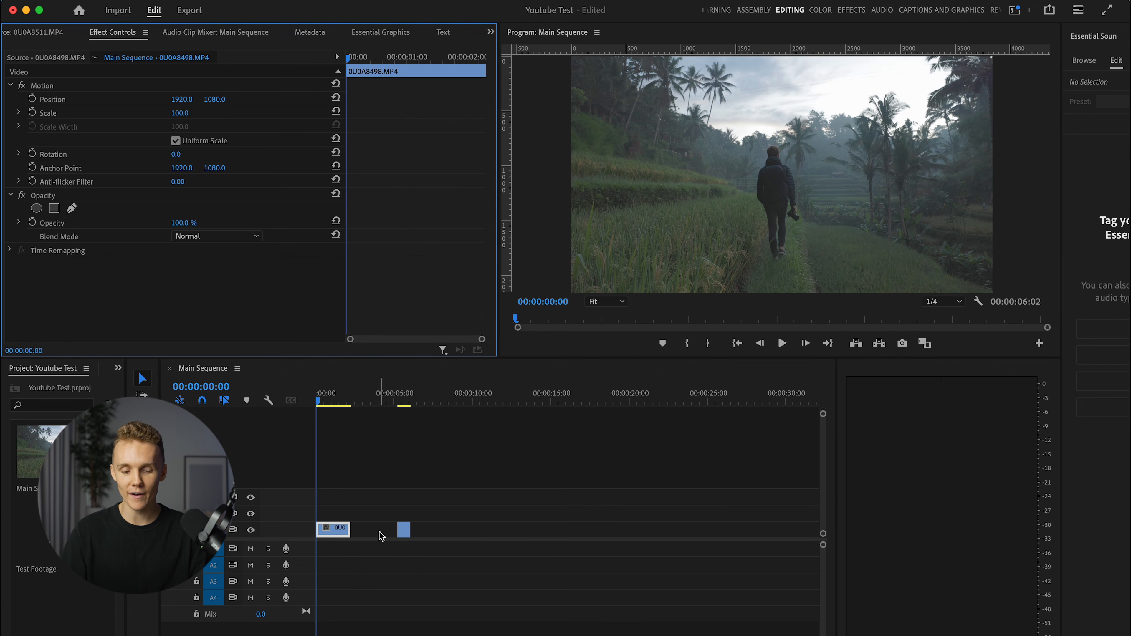
scroll(338, 510, "up", 2)
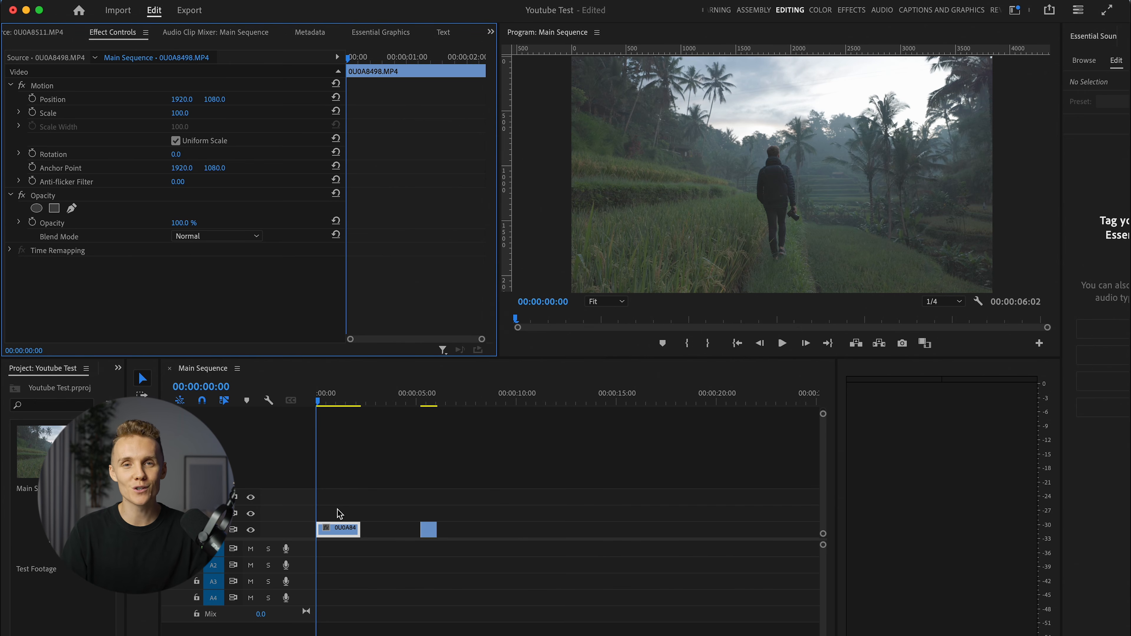
Step: Add 0U0A8498.MP4 with its audio from the Test Footage bin after the second clip, and move it to start at 00:00:09:14
double_click(36, 562)
left_click_drag(36, 450, 498, 462)
left_click(478, 401)
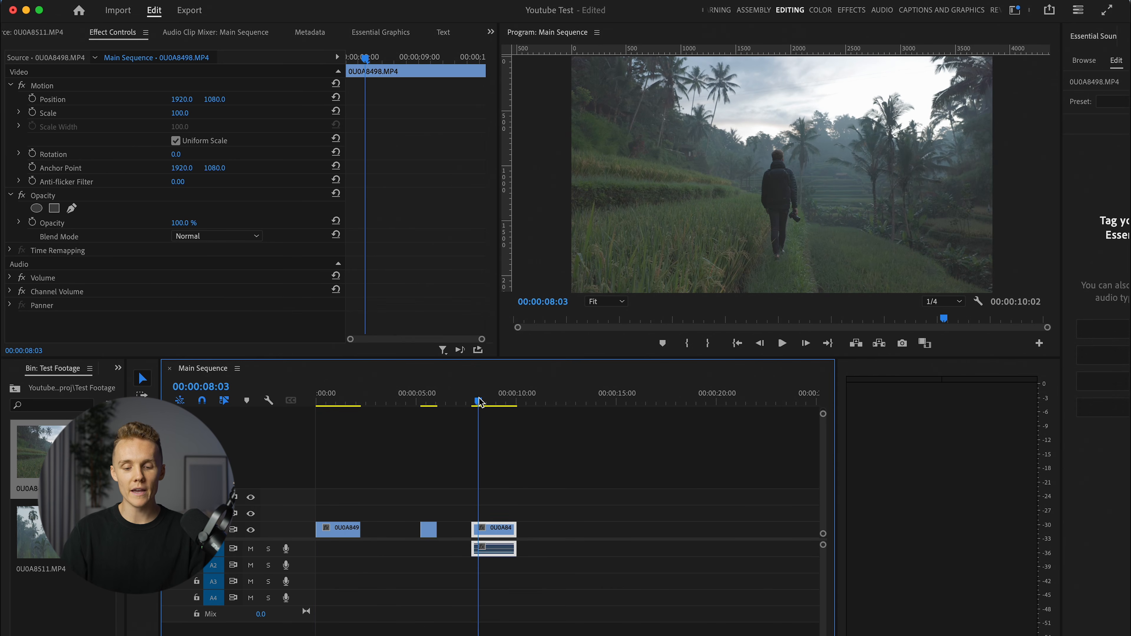
left_click_drag(504, 542, 540, 530)
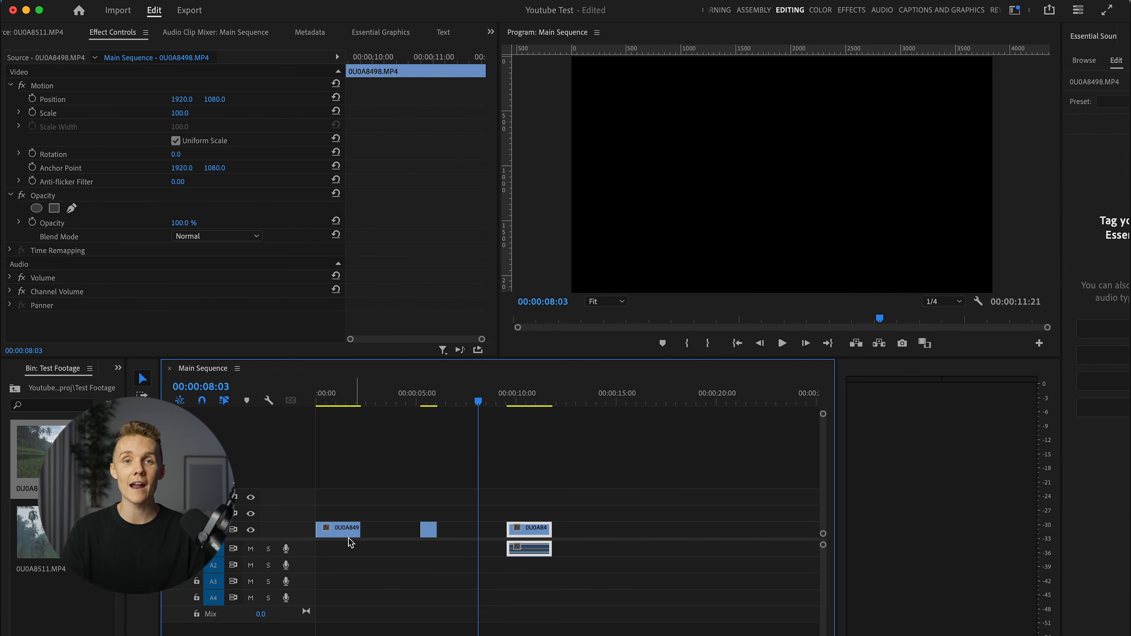
Step: View the last clip's frames at 00:00:10:00 and 00:00:10:10 in the sequence
left_click(518, 398)
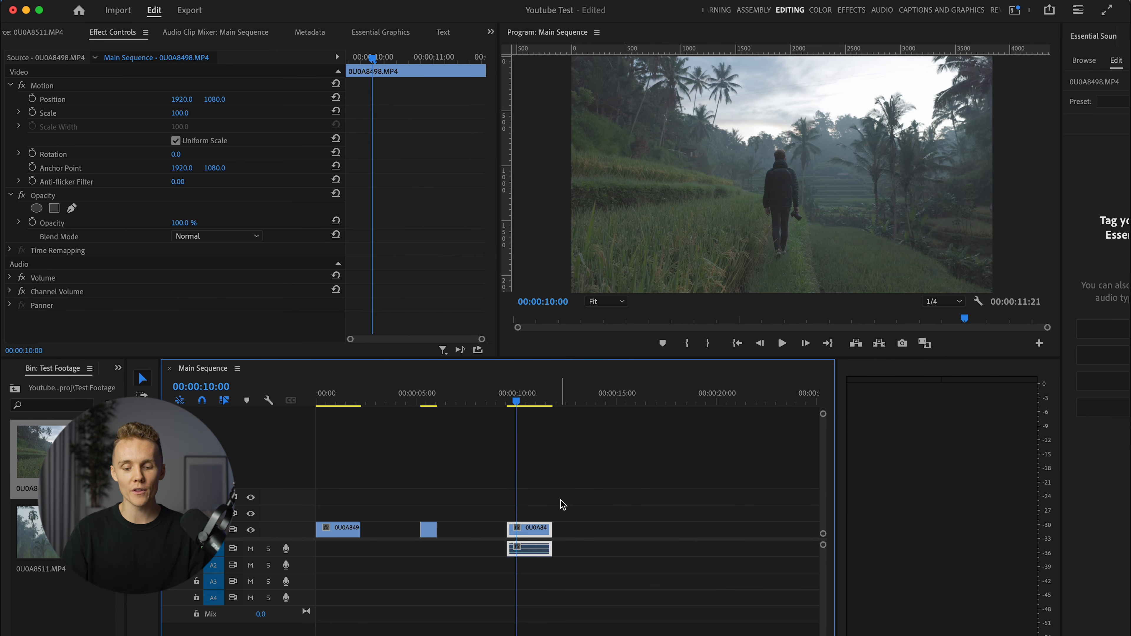
left_click(590, 497)
left_click(524, 401)
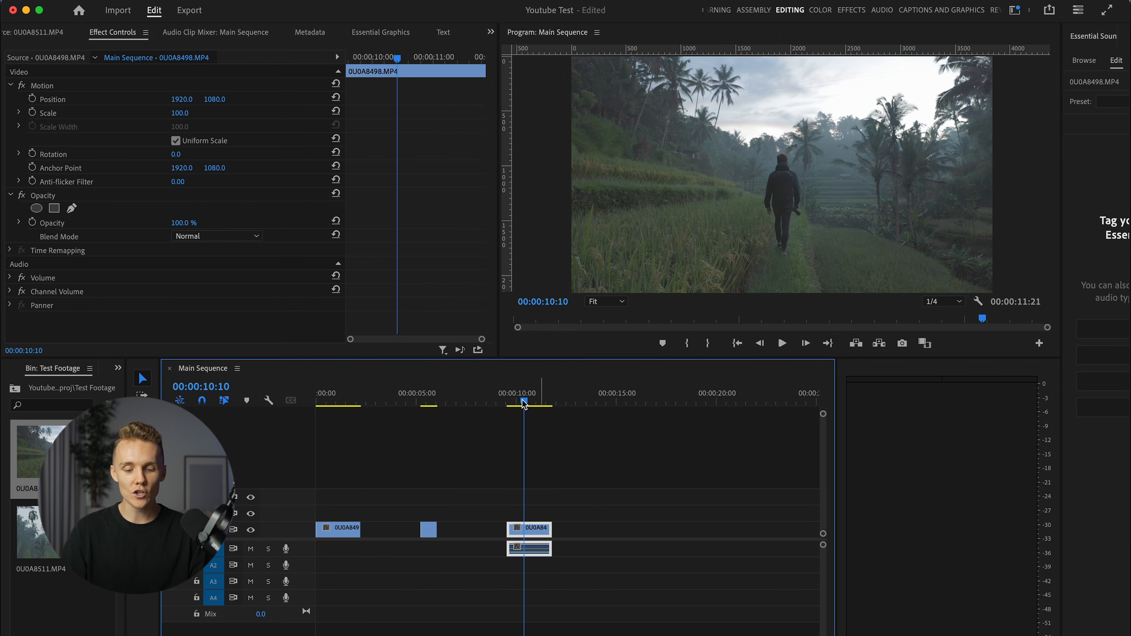
left_click(578, 507)
Step: Delete only the linked audio of the last 0U0A8498.MP4 clip, and undo the deletion
left_click(536, 537)
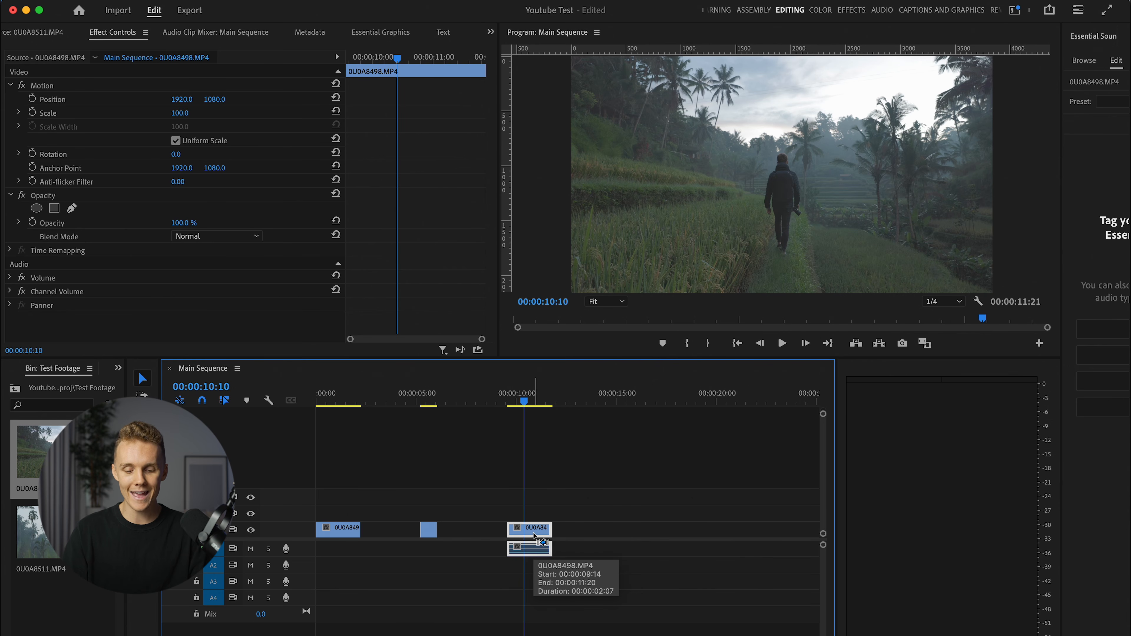
left_click(536, 537, "alt")
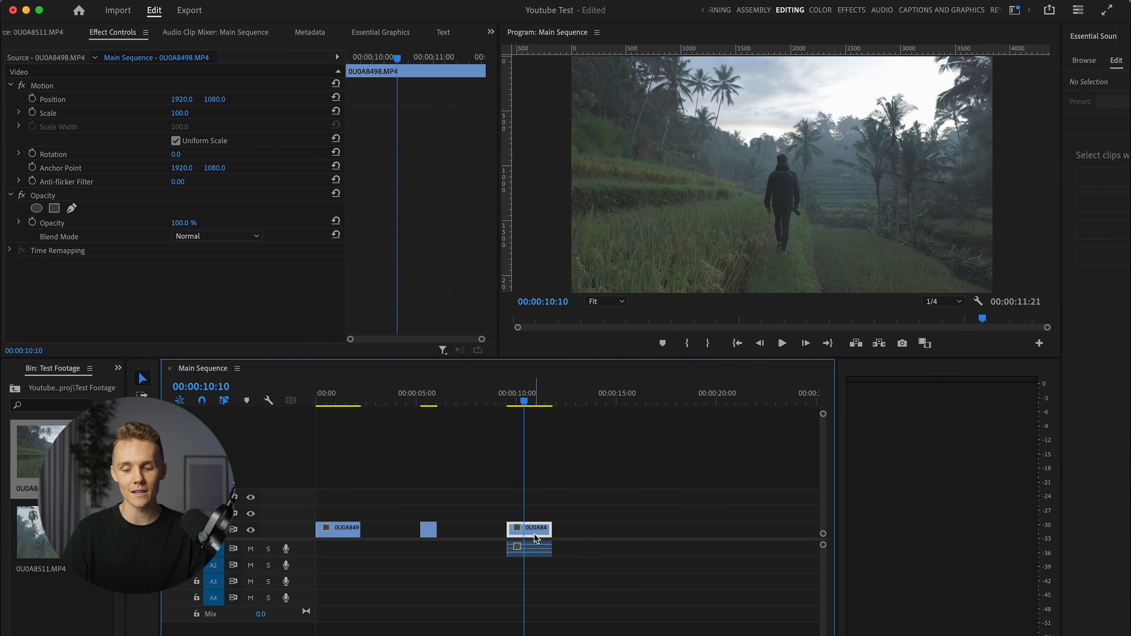
left_click(535, 546, "alt")
key("Delete")
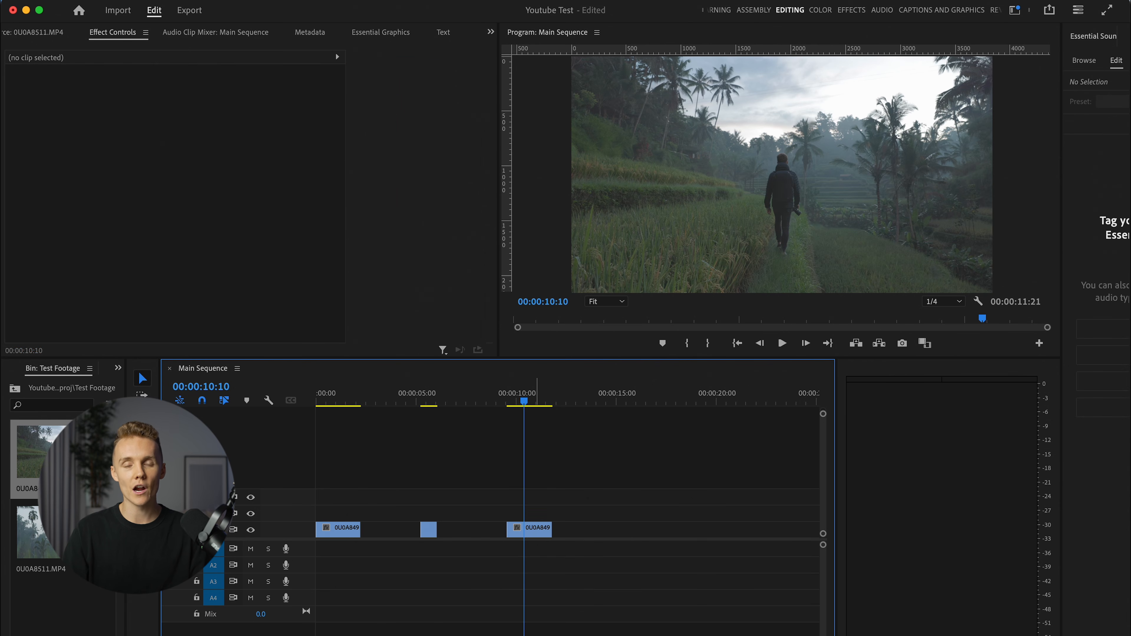
key("super+z")
Step: Delete only the linked video of the last 0U0A8498.MP4 clip, and undo the deletion
left_click(533, 537, "alt")
key("Delete")
key("super+z")
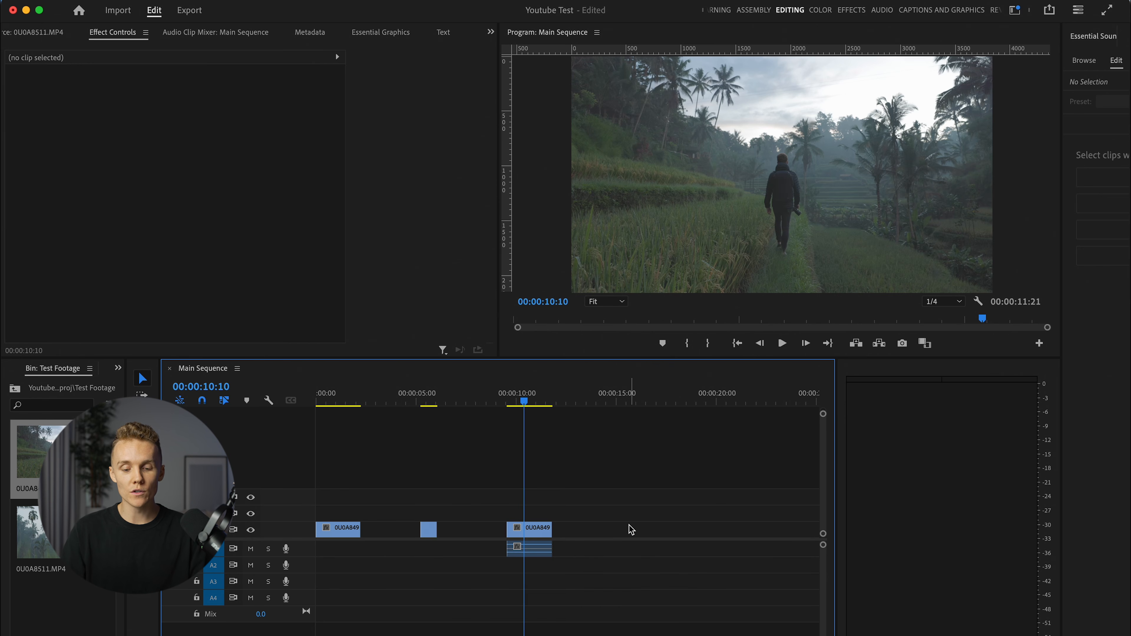
Step: Move only the linked audio of the last 0U0A8498.MP4 clip to start at 00:00:14:16, and undo the move
left_click(528, 556)
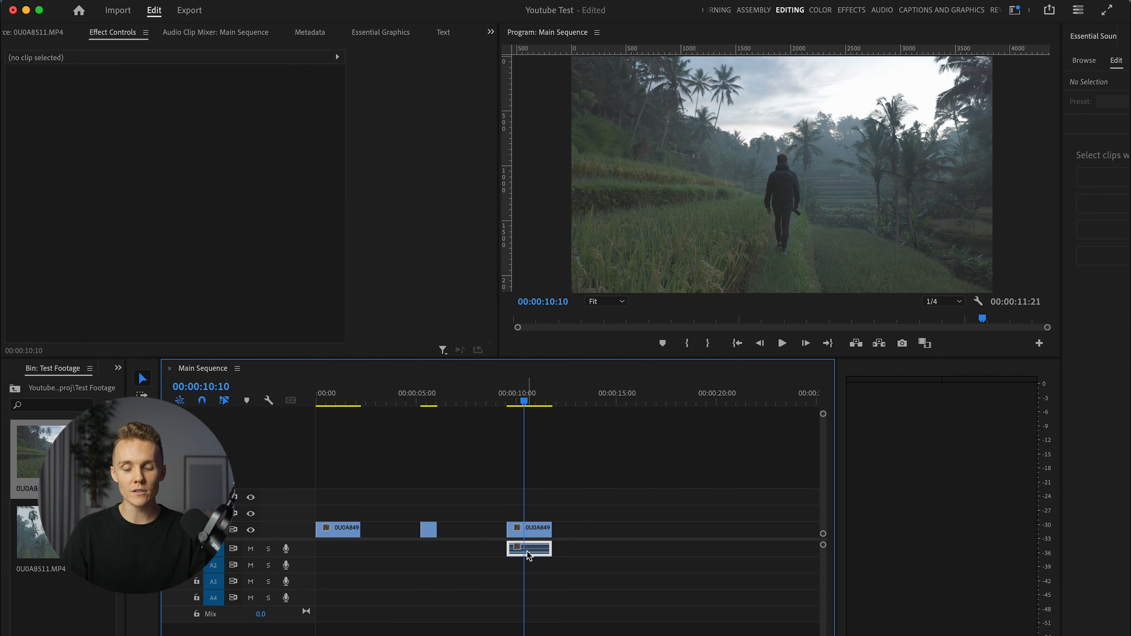
left_click_drag(529, 556, 631, 560)
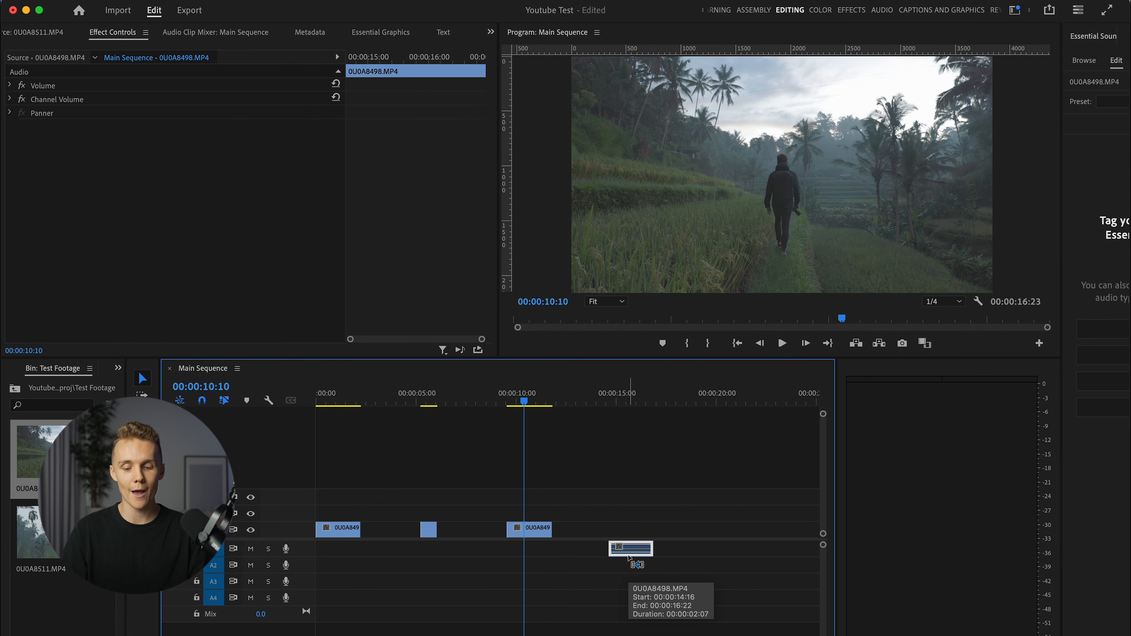
key("super+z")
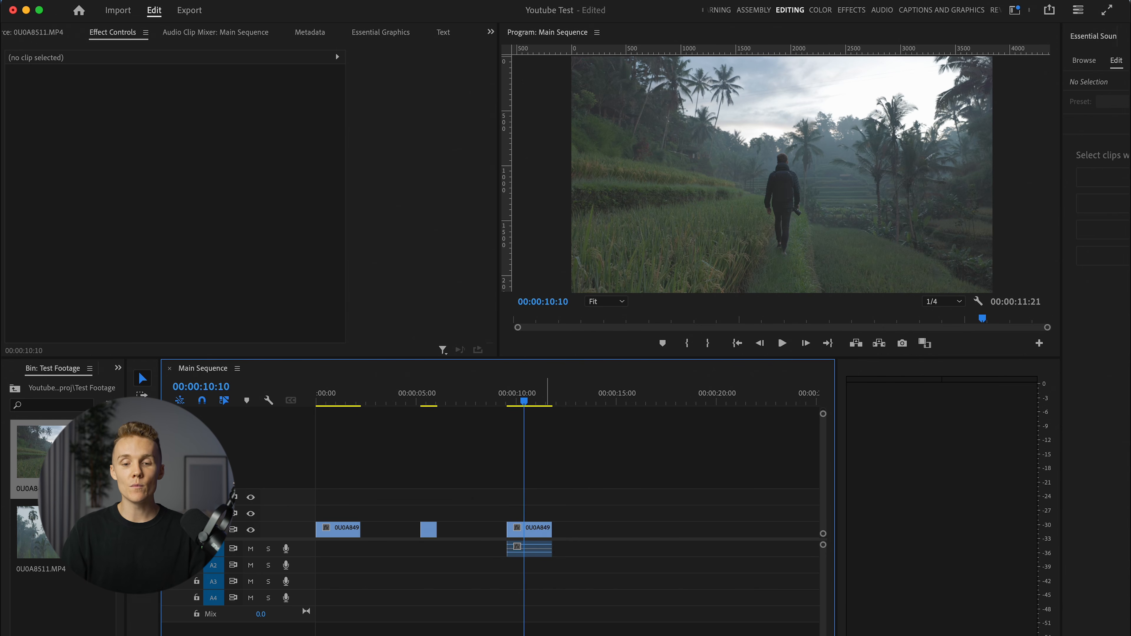
Step: Delete both the video and the linked audio of the last 0U0A8498.MP4 clip from the sequence
left_click(547, 527)
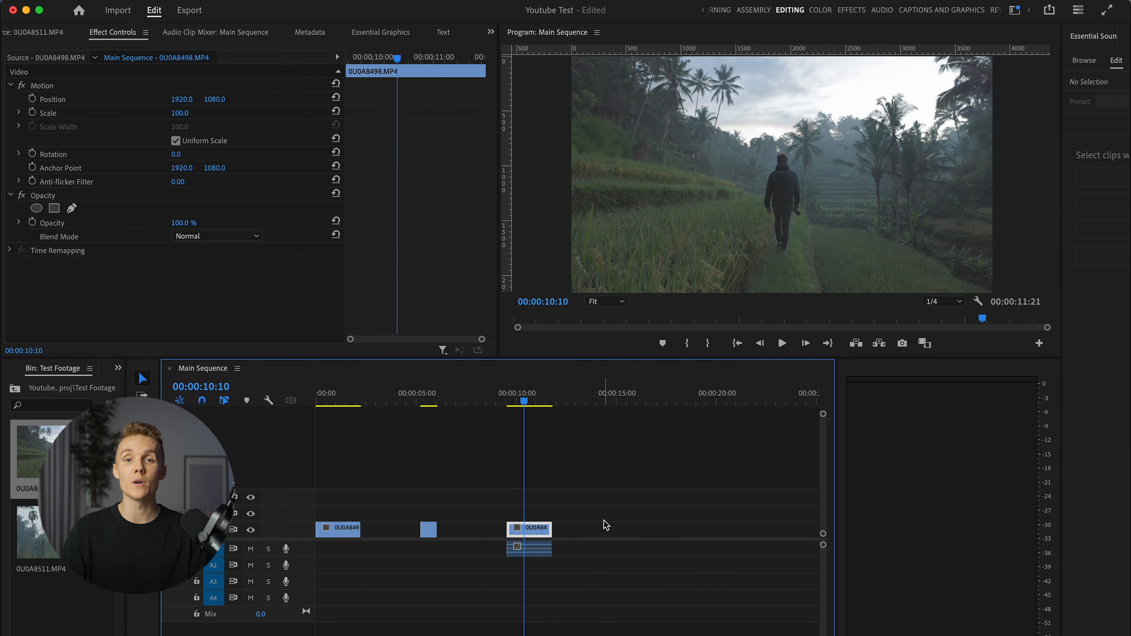
left_click_drag(591, 488, 521, 581)
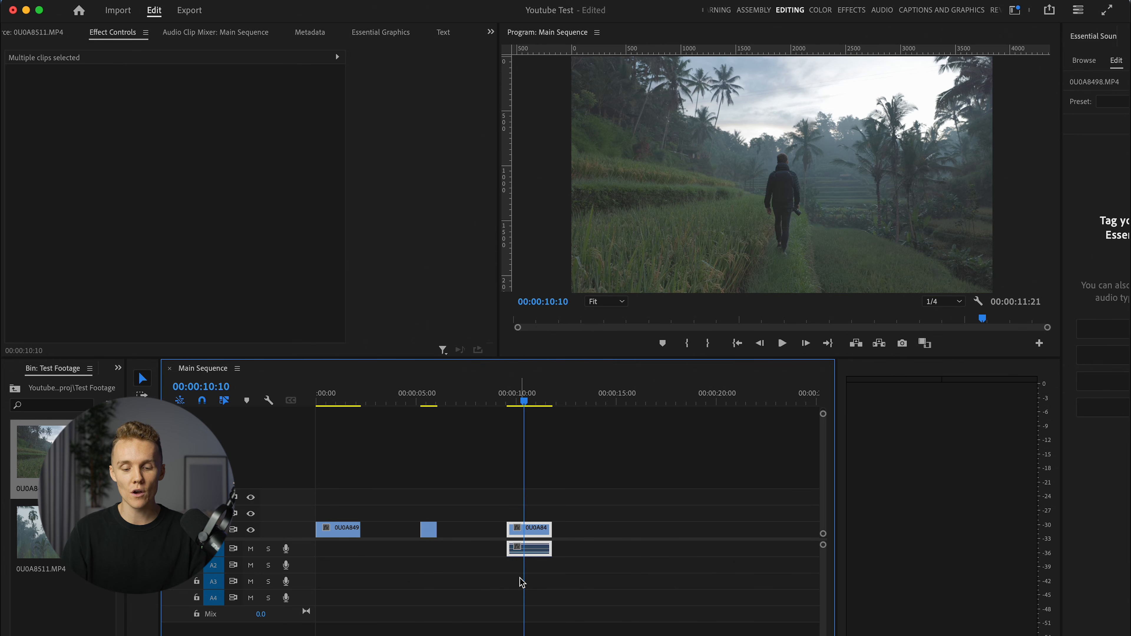
left_click(569, 501)
left_click_drag(543, 531, 596, 523)
left_click(590, 511)
left_click(589, 528)
key("Delete")
Step: Split the first clip at 00:00:02:00 in the enlarged timeline, and undo the cut
left_click(357, 400)
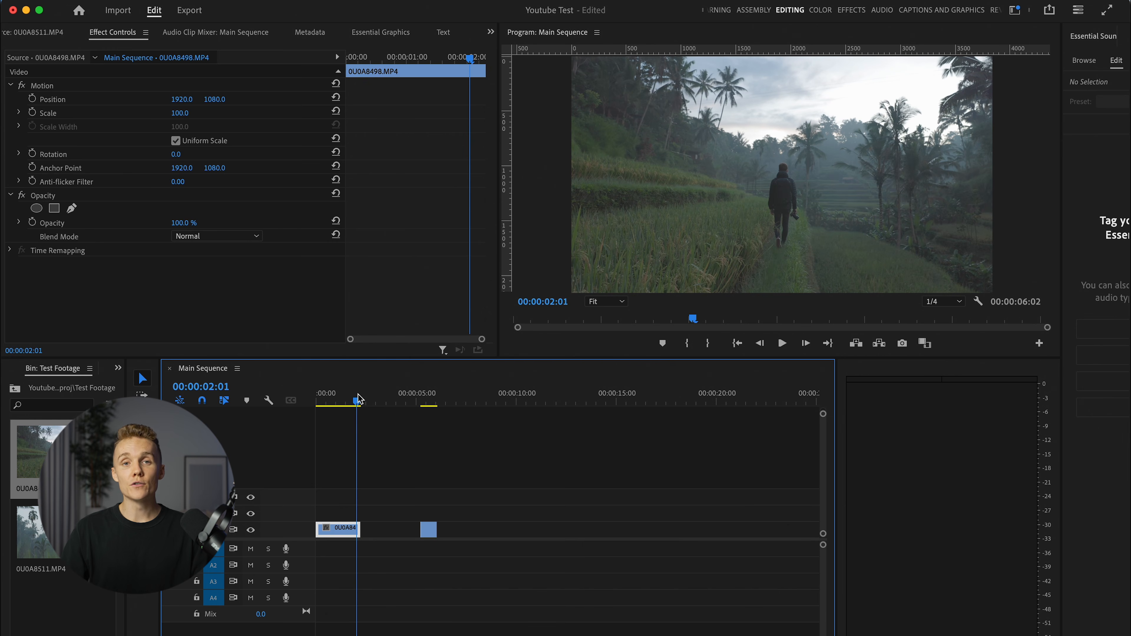
left_click_drag(358, 400, 398, 412)
key("=")
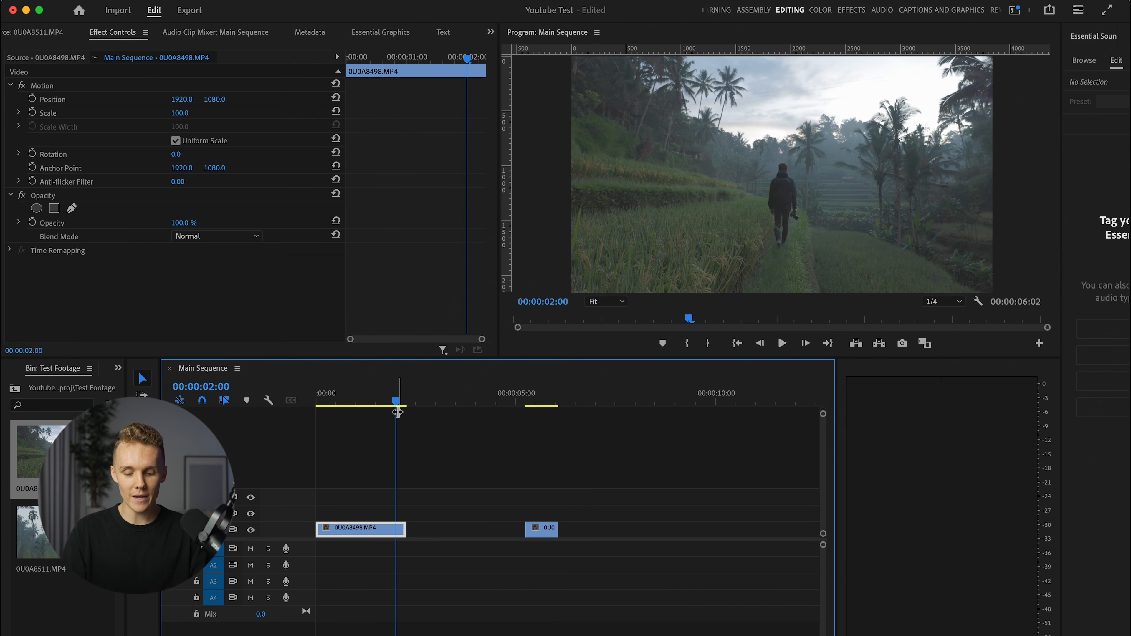
key("super+k")
key("super+z")
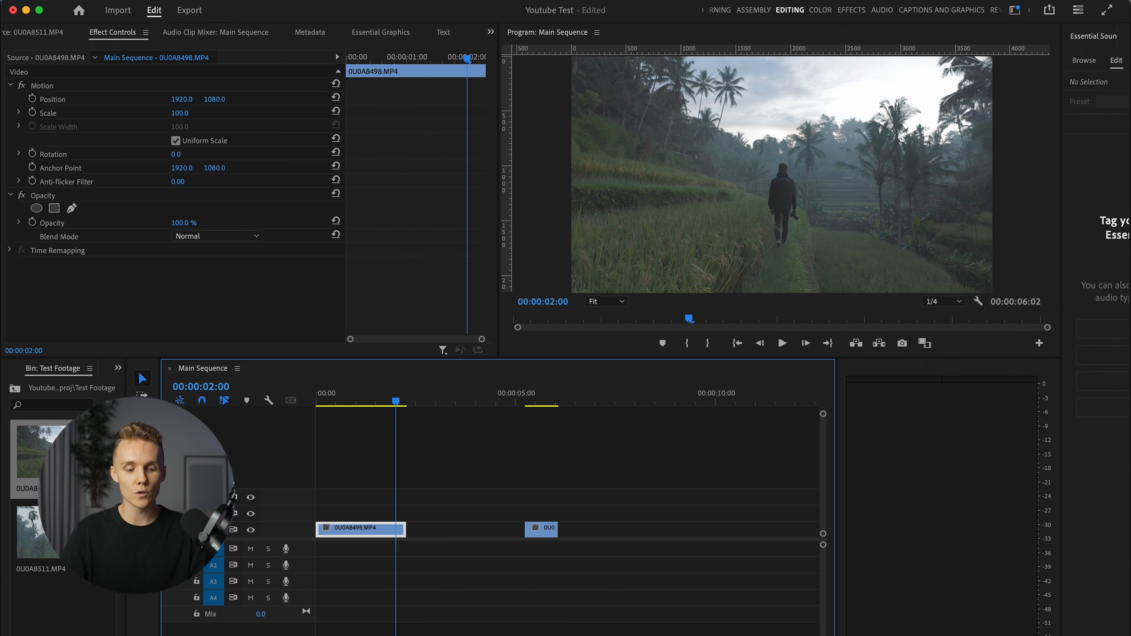
Step: Cut the first clip about one second in with the Razor tool, and delete the part after the cut
left_click(142, 429)
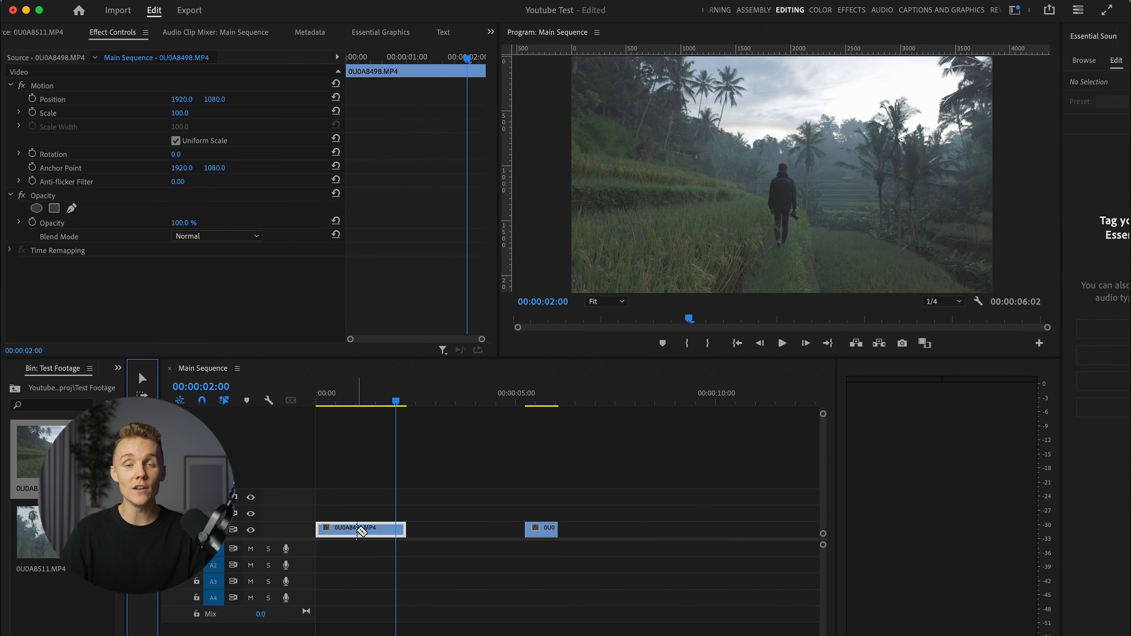
left_click(359, 530)
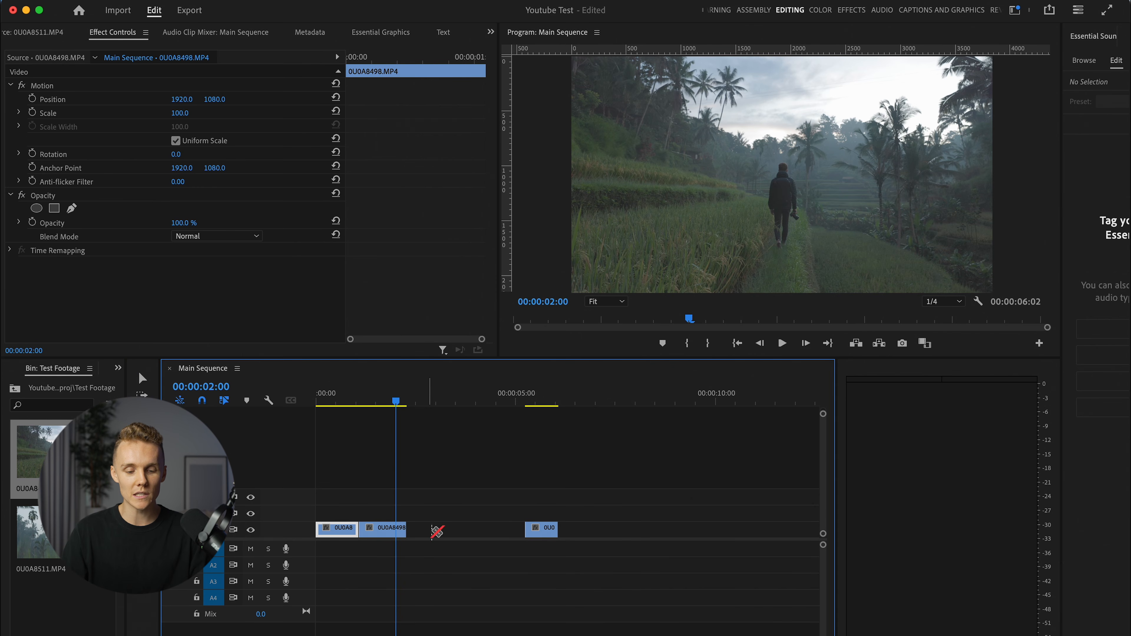
key("v")
left_click(387, 534)
key("Delete")
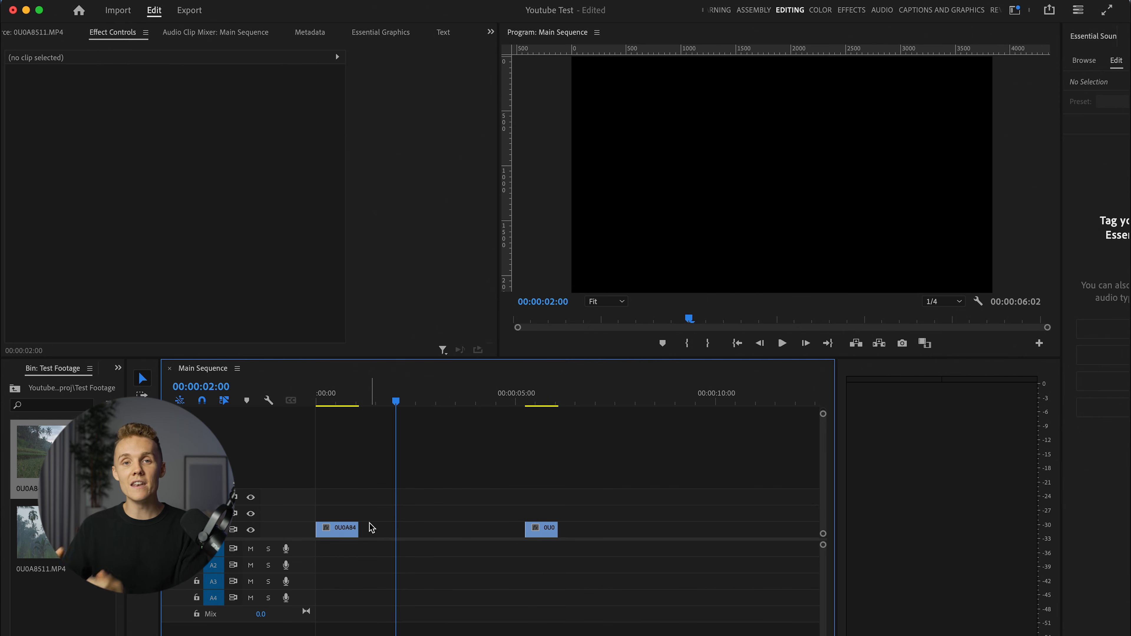
Step: Place the first clip at the sequence start with a duration of 00:00:01:08, and move the playhead to 00:00:01:00
left_click_drag(347, 530, 375, 530)
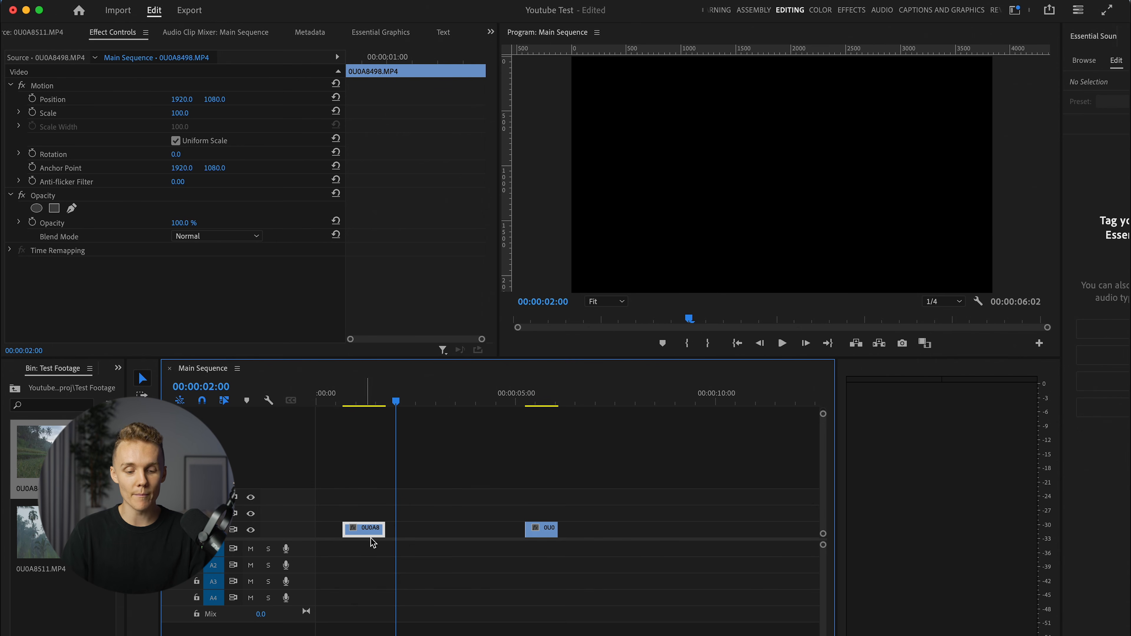
left_click_drag(384, 530, 327, 529)
left_click(357, 399)
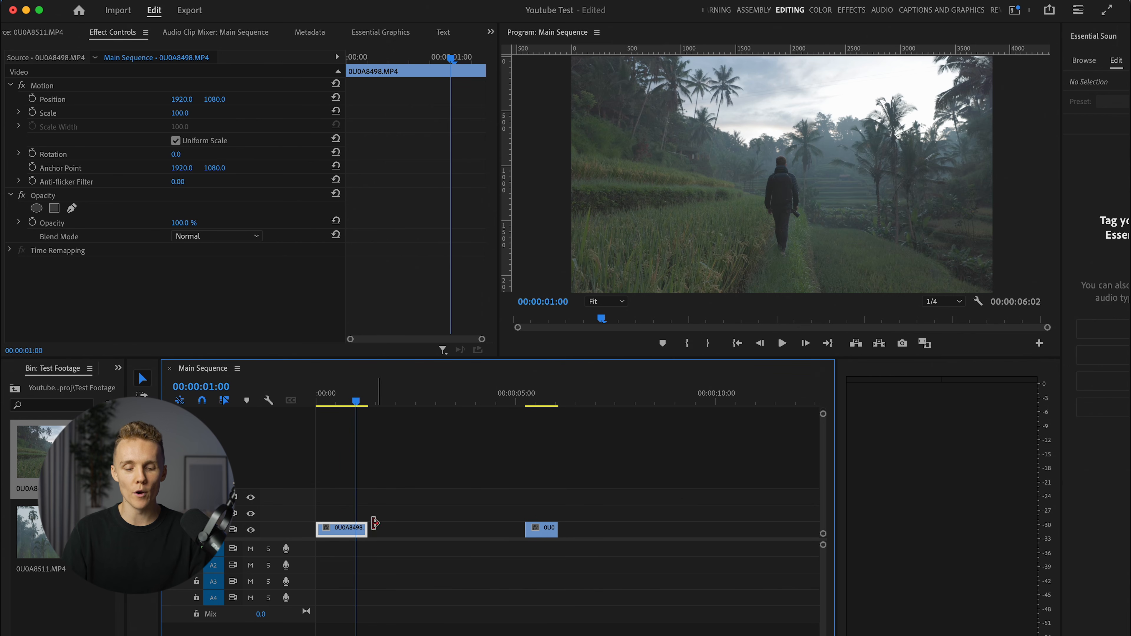
Step: Set the first clip's speed to 50%
right_click(347, 531)
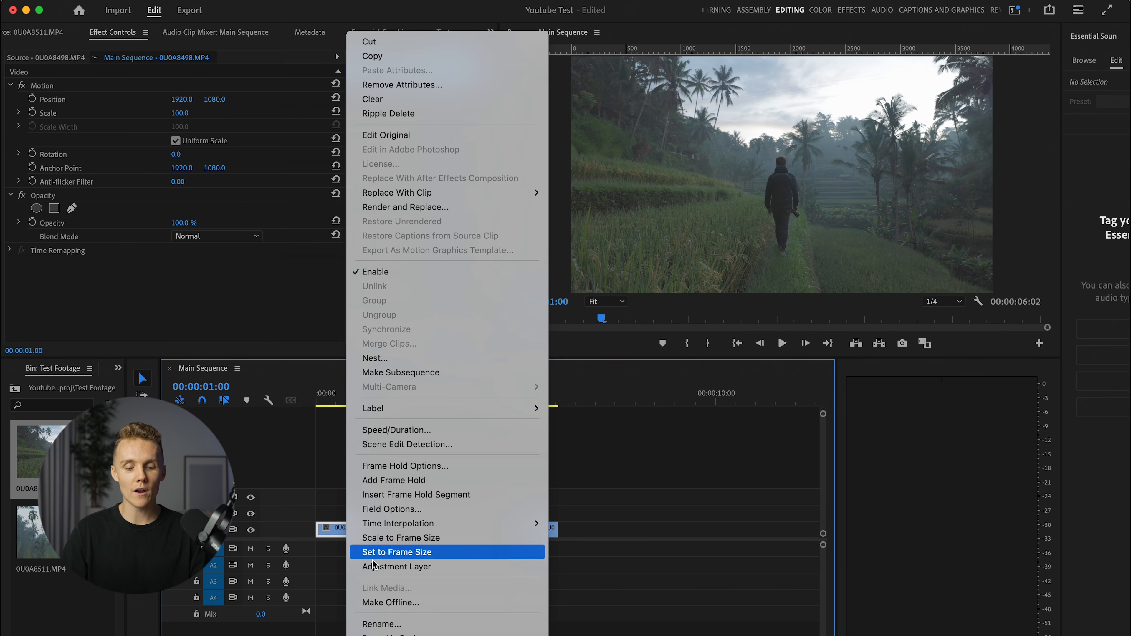
left_click(416, 431)
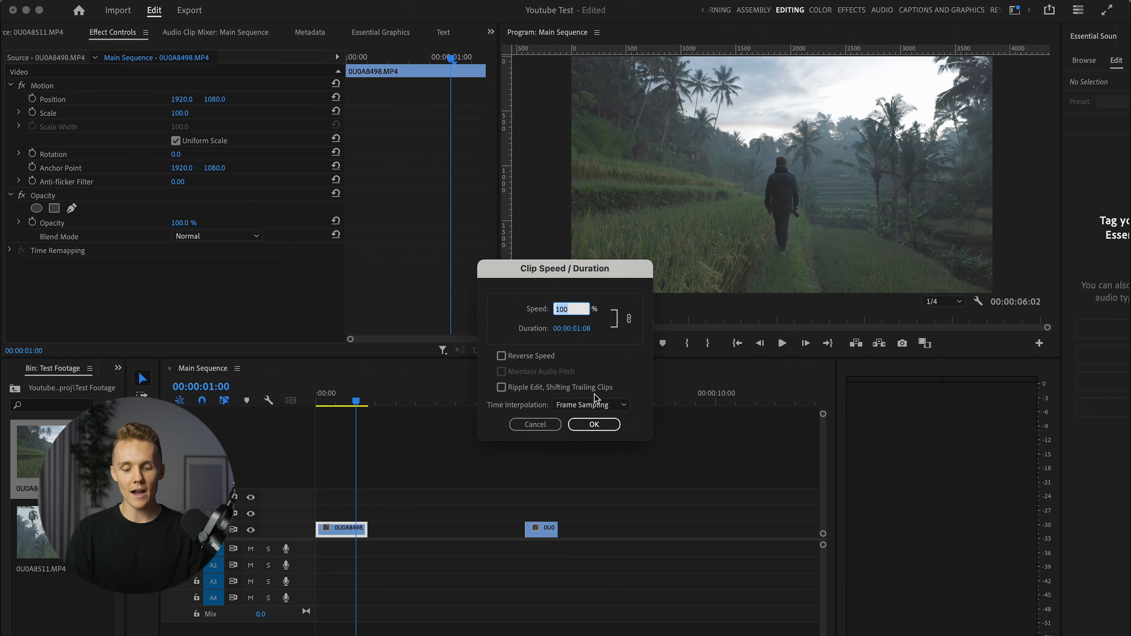
type("50")
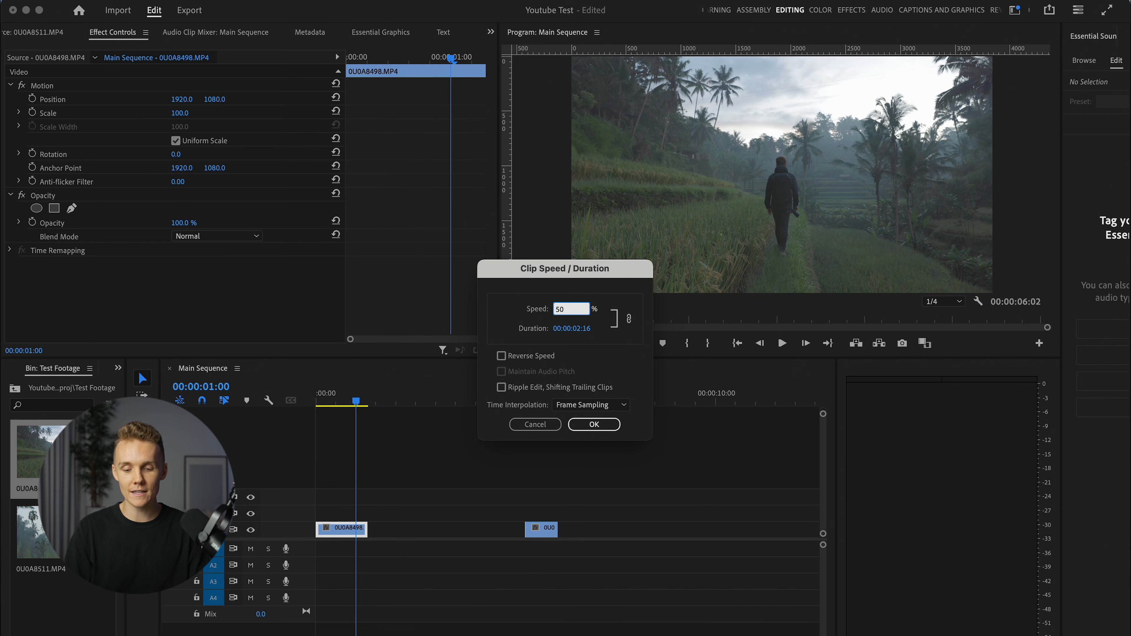
key("Return")
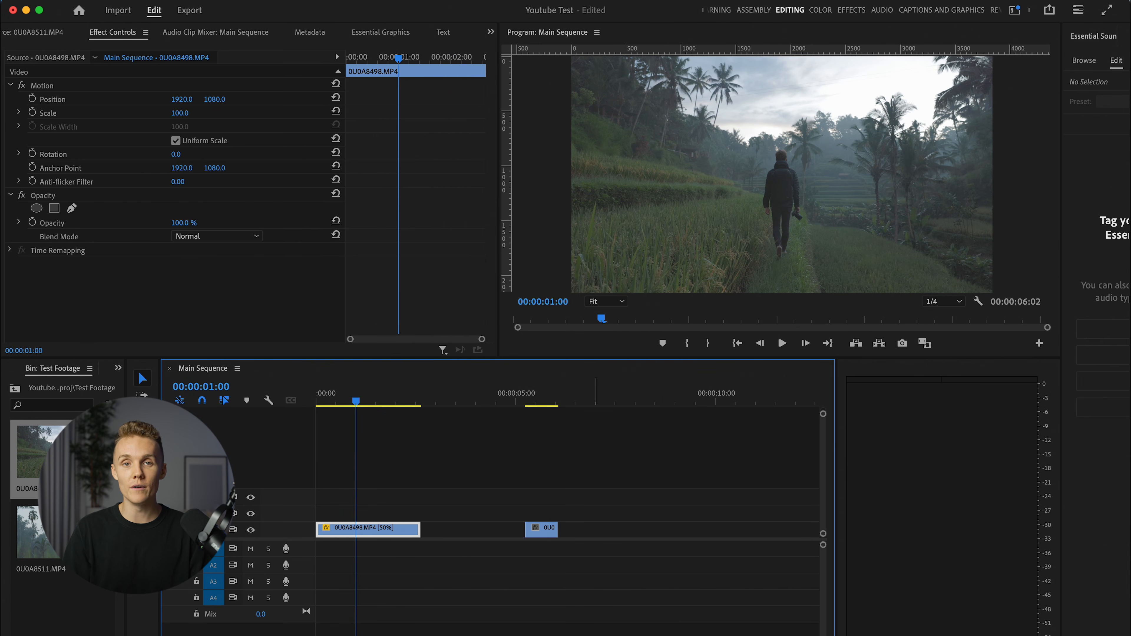
Step: Undo the 50% speed change and set the first clip's speed to 1000%
right_click(344, 528)
left_click(411, 430)
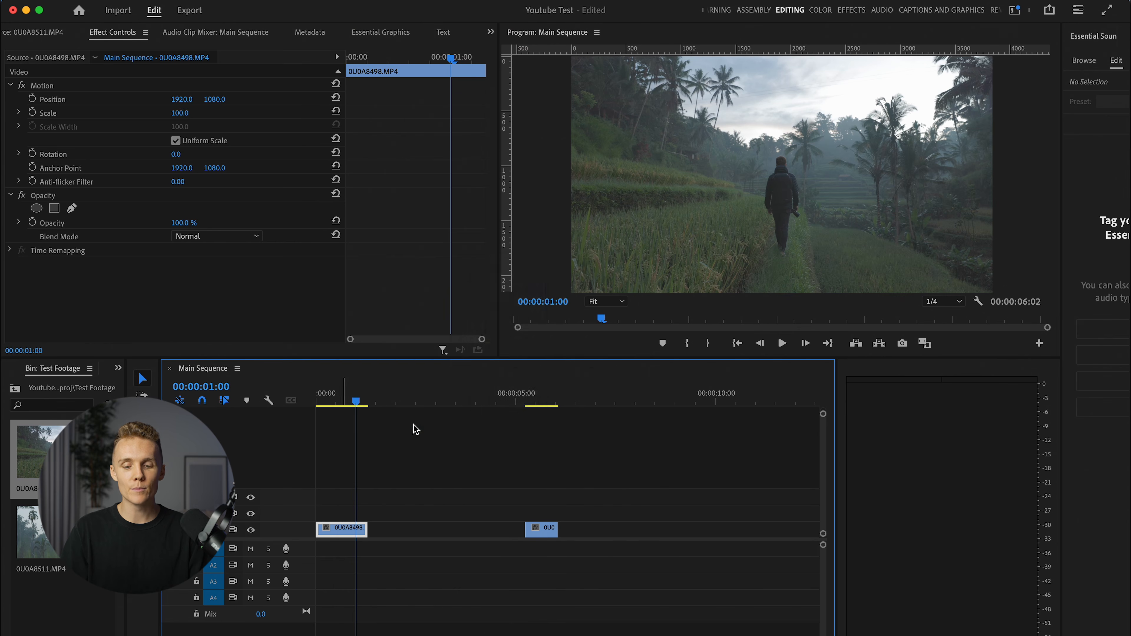
key("Right")
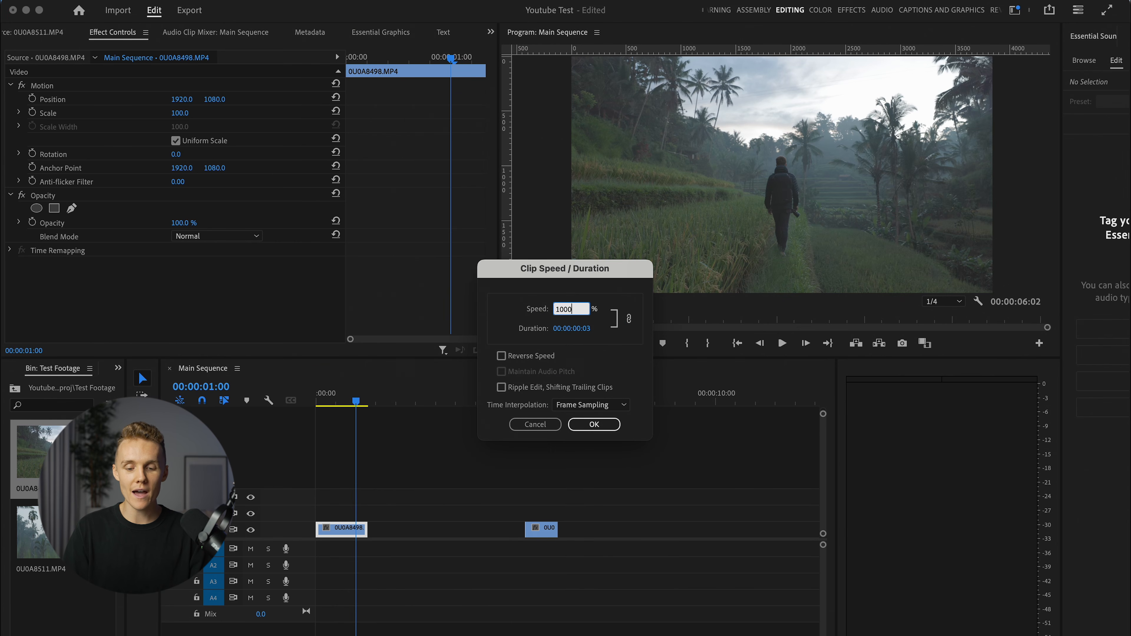
key("Return")
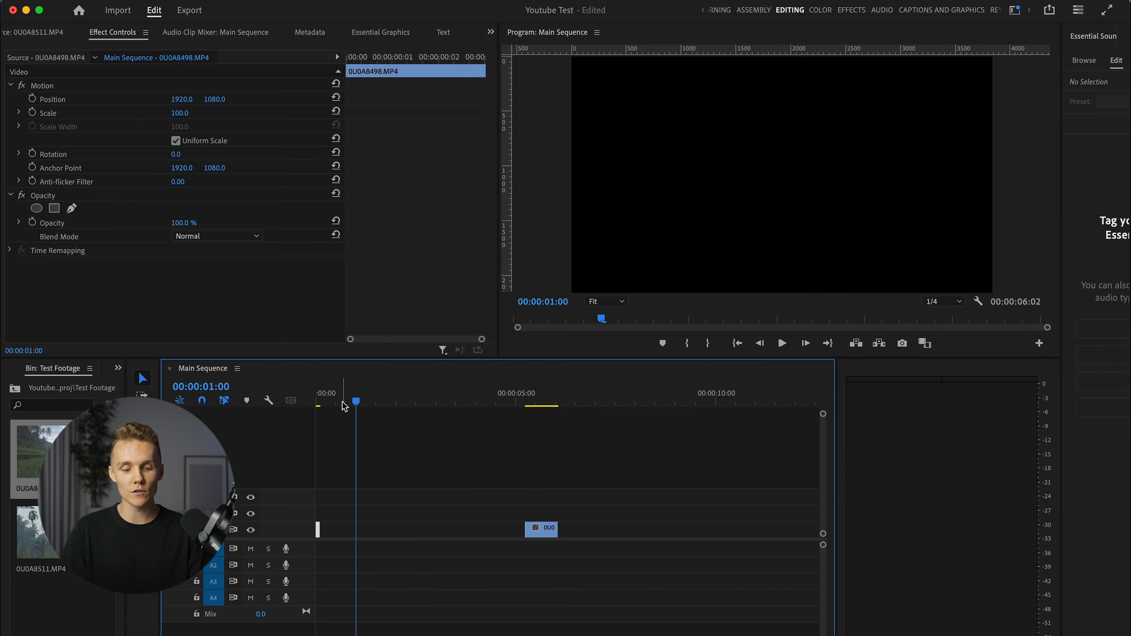
Step: Play the sped-up first clip from the sequence start, and undo the 1000% speed change
left_click_drag(343, 403, 271, 405)
key("space")
key("space")
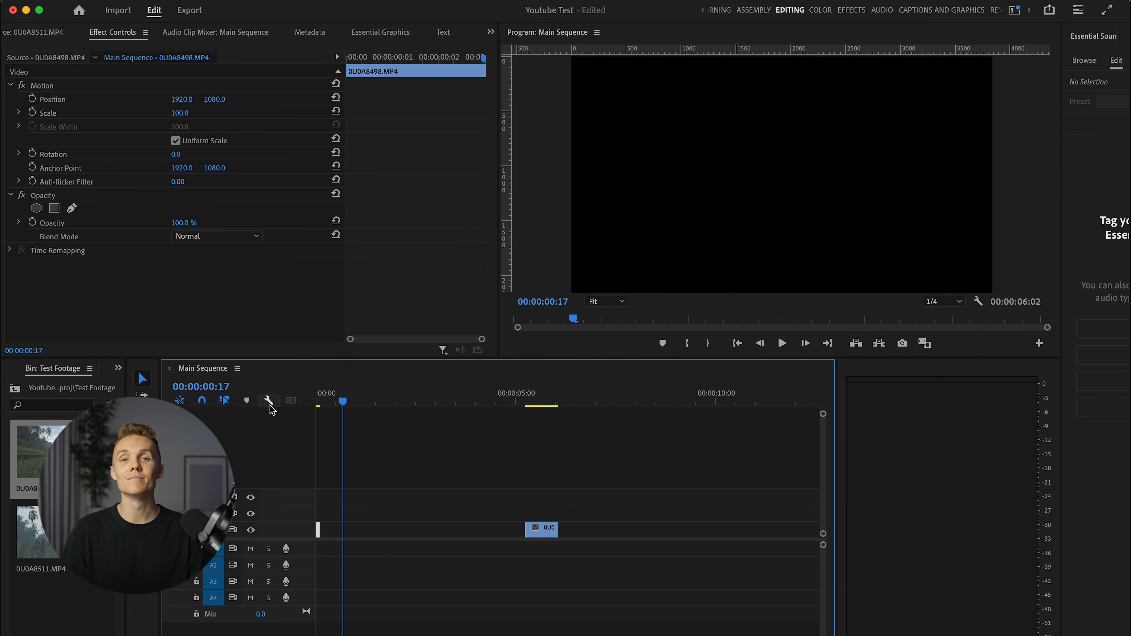
key("super+z")
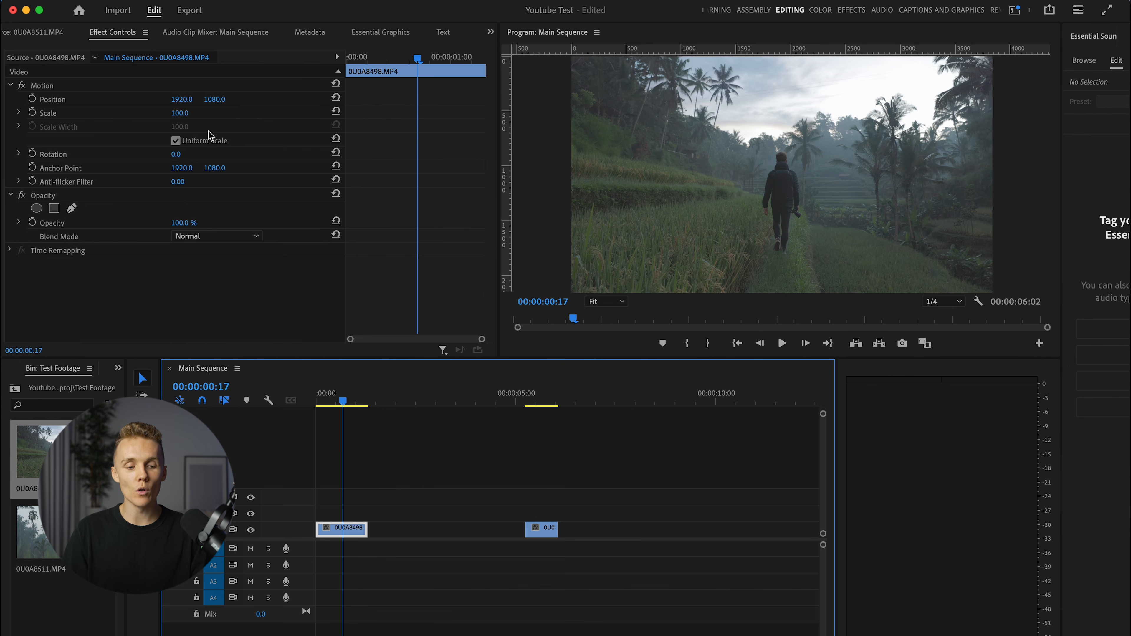
Step: Try scaling the first clip to 120, and reduce its scale to 80
left_click(187, 113)
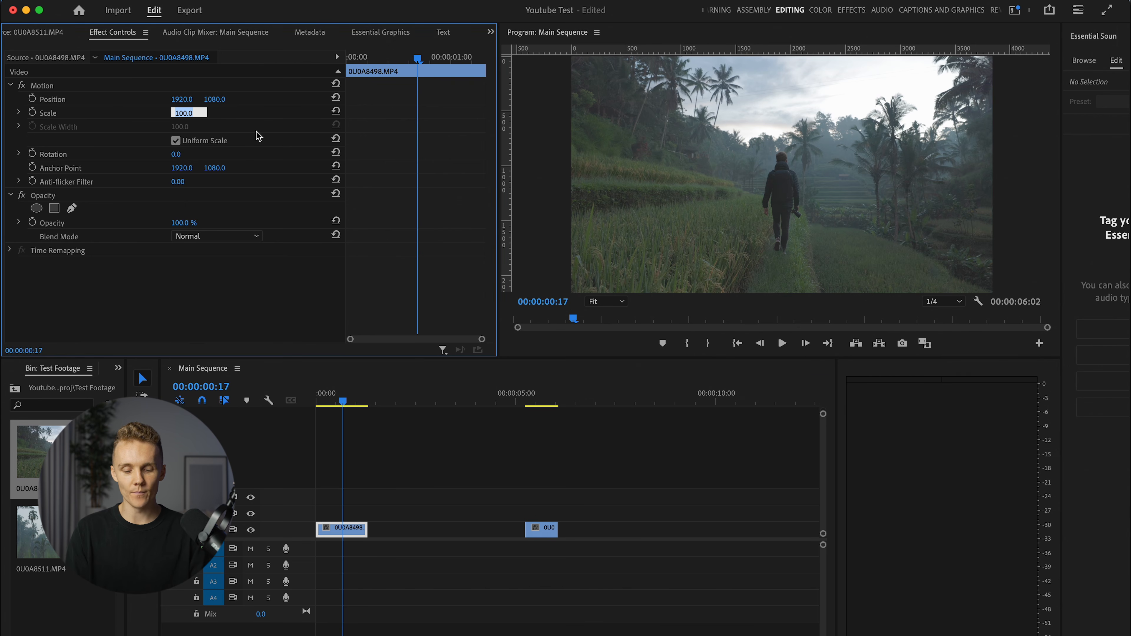
type("120")
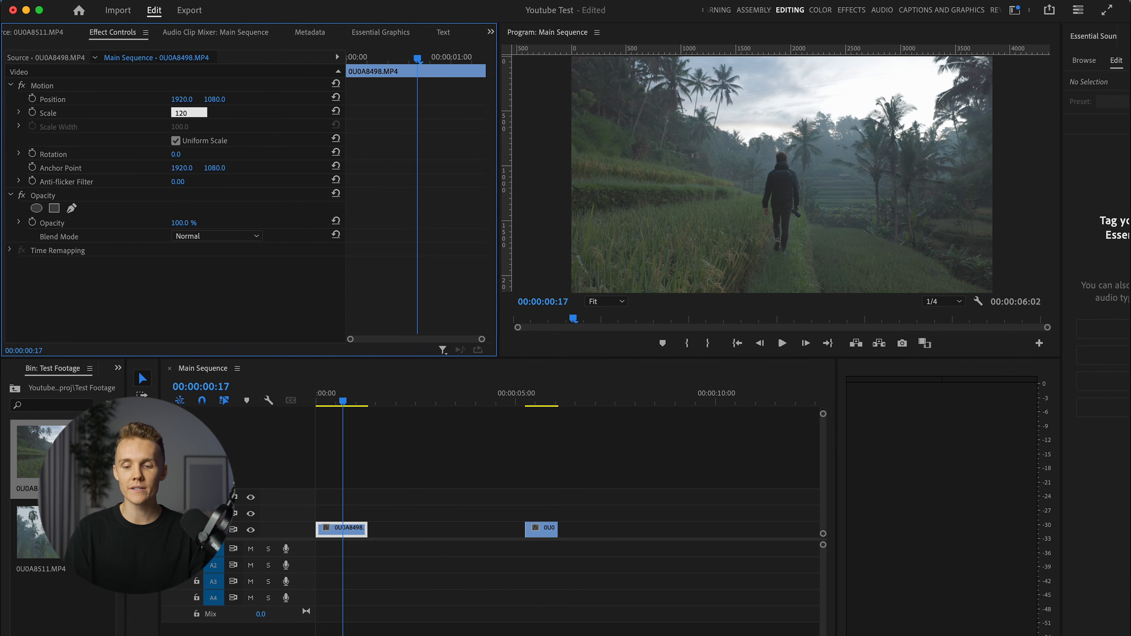
key("Return")
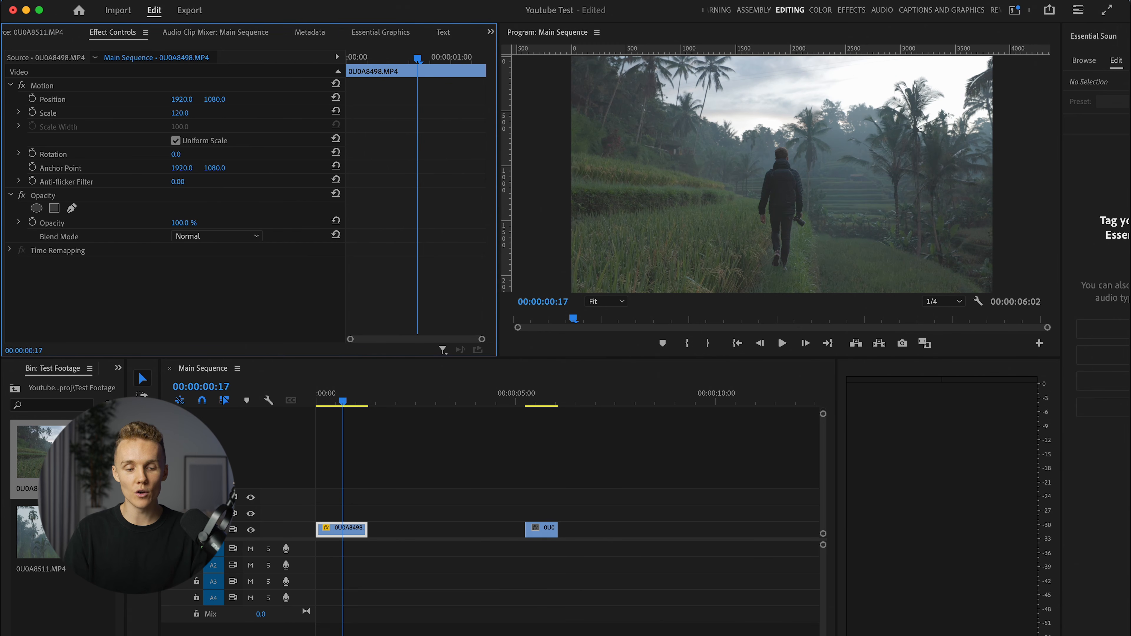
left_click(189, 111)
type("80")
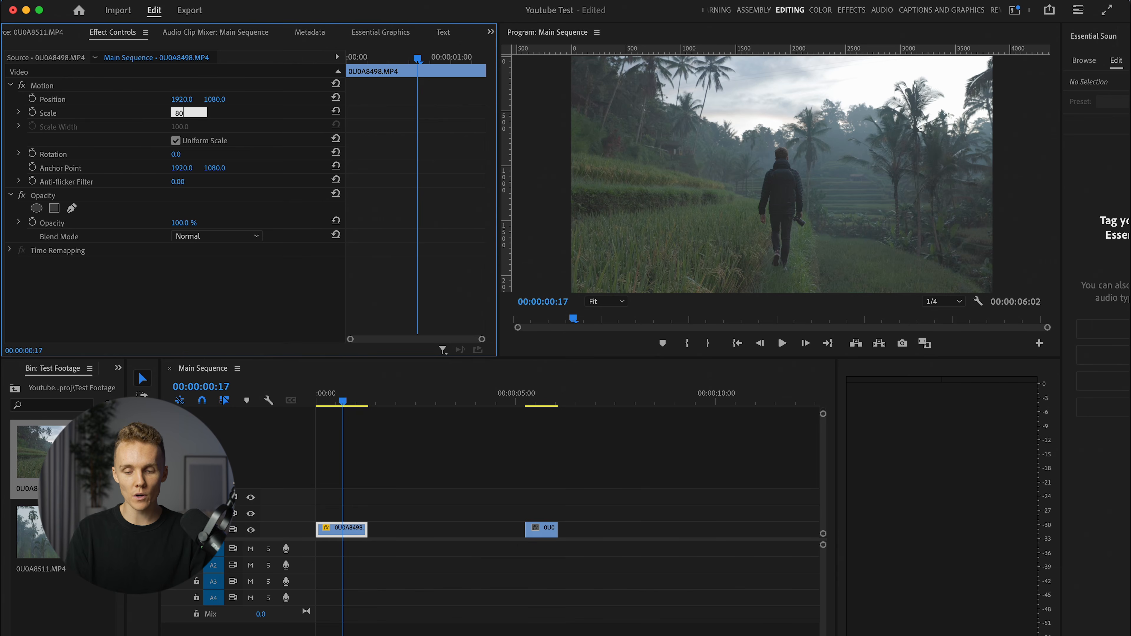
key("Return")
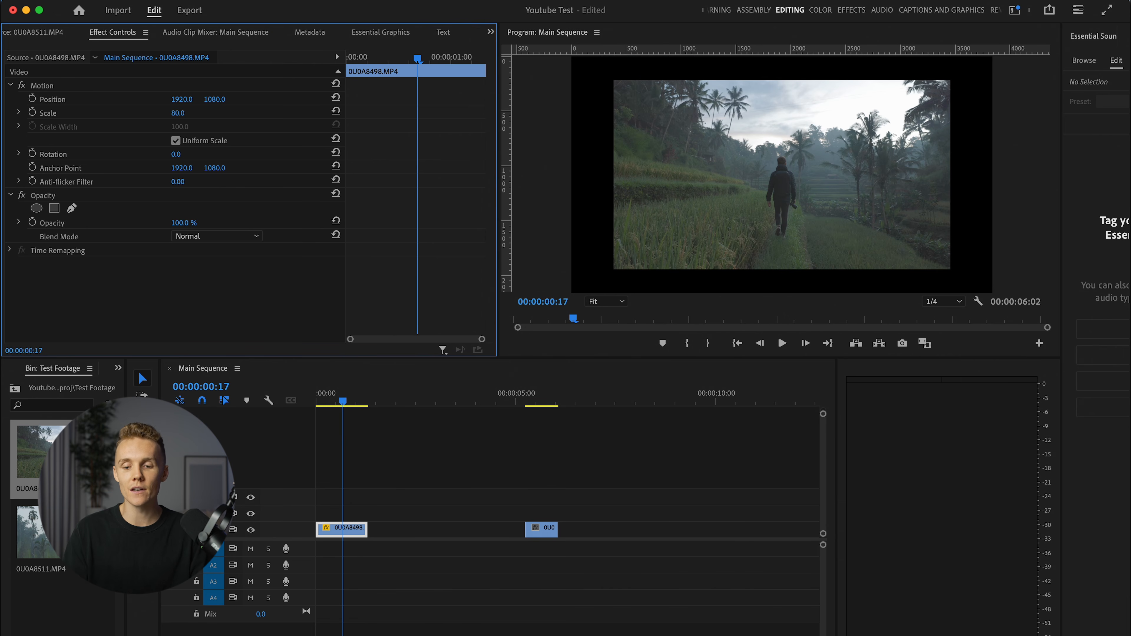
Step: Try the first clip at a scale of 50, and enlarge it to 200
left_click(189, 111)
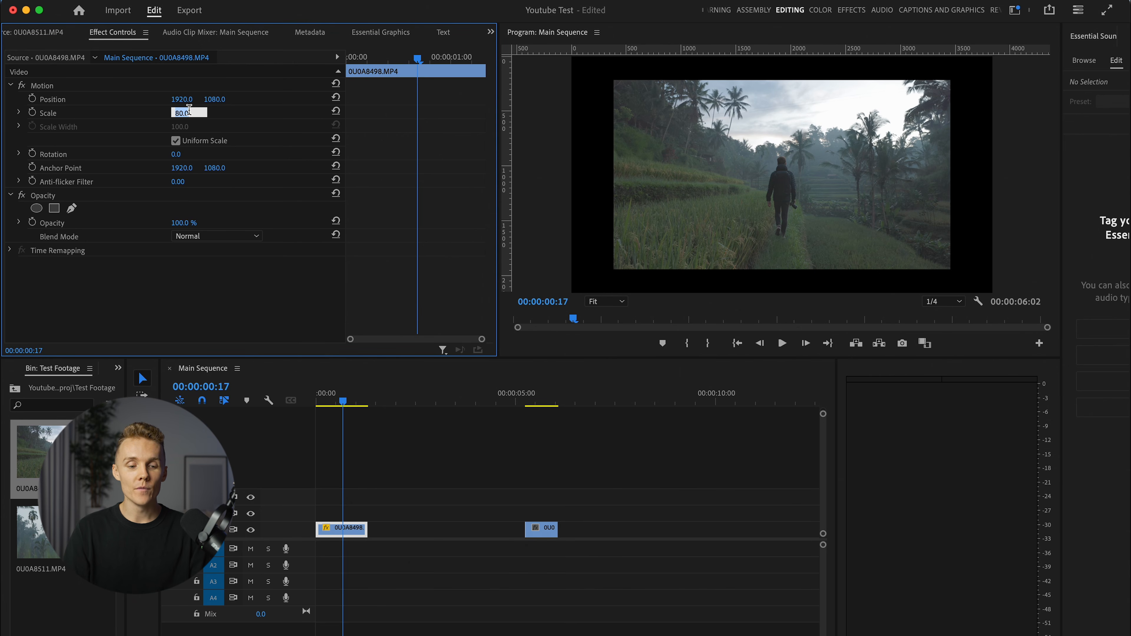
type("50")
key("Return")
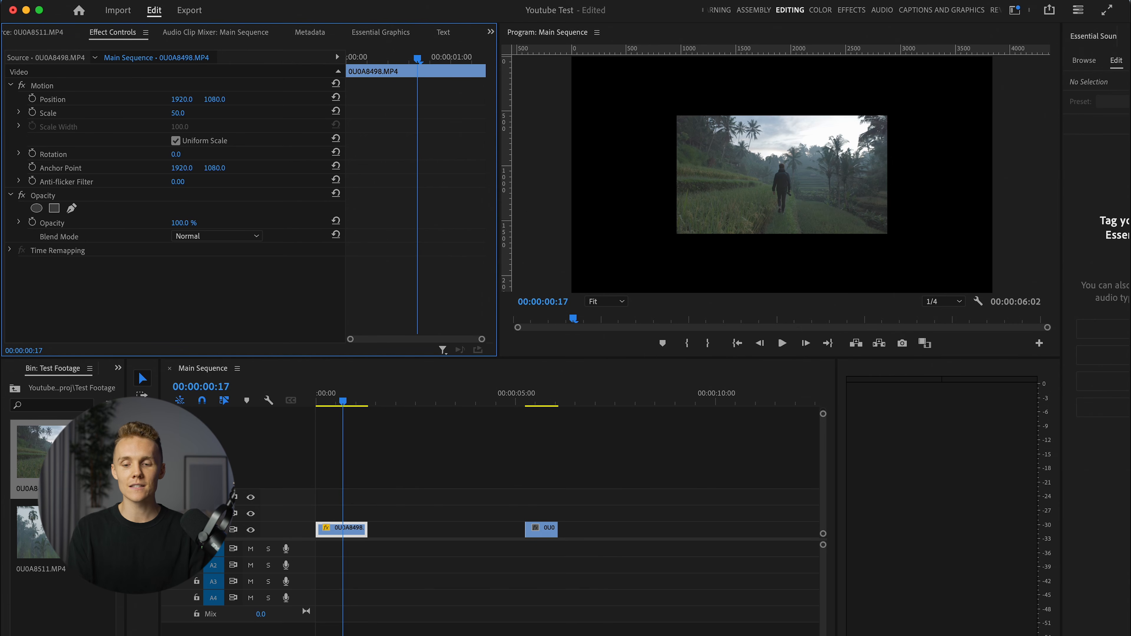
left_click(178, 113)
type("1")
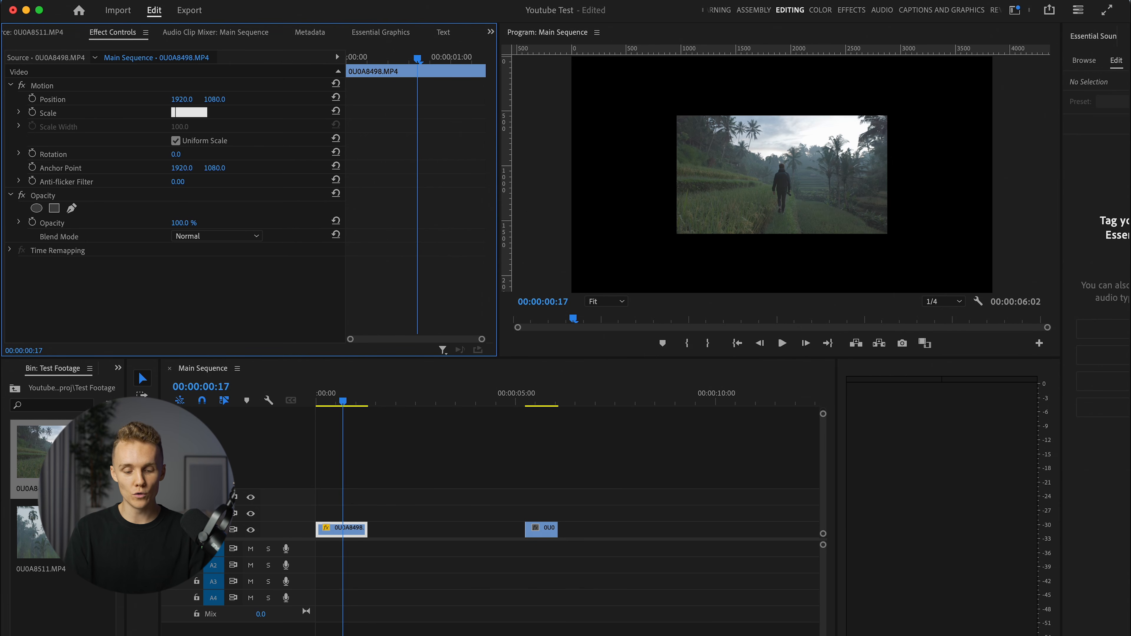
type("00")
key("Return")
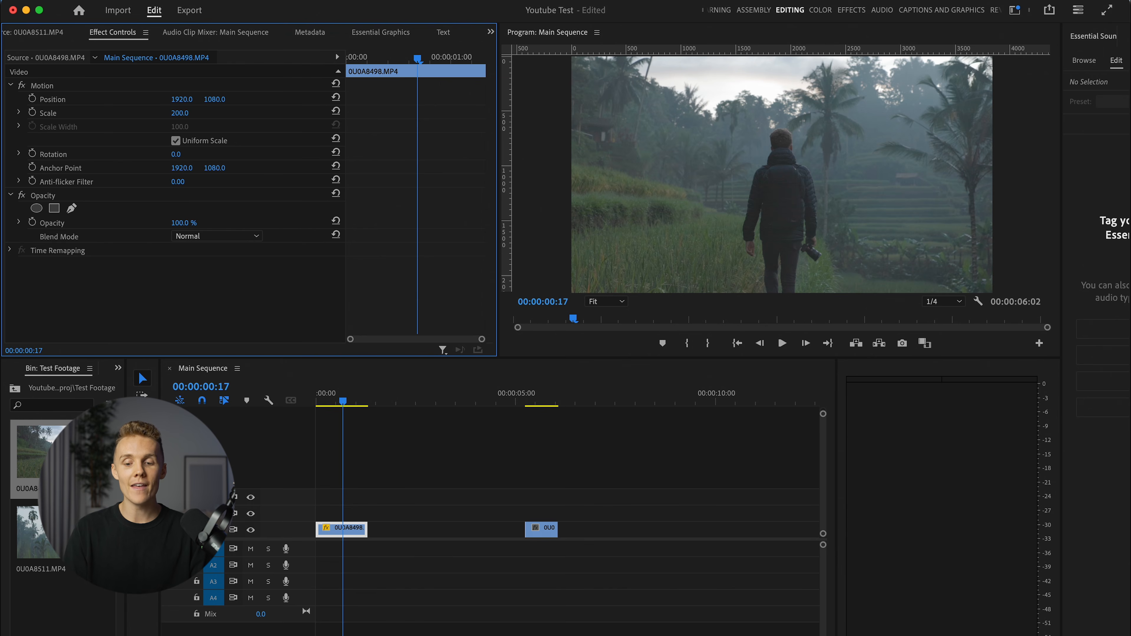
Step: Set the first clip's scale to 120
left_click(190, 110)
type("120")
key("Return")
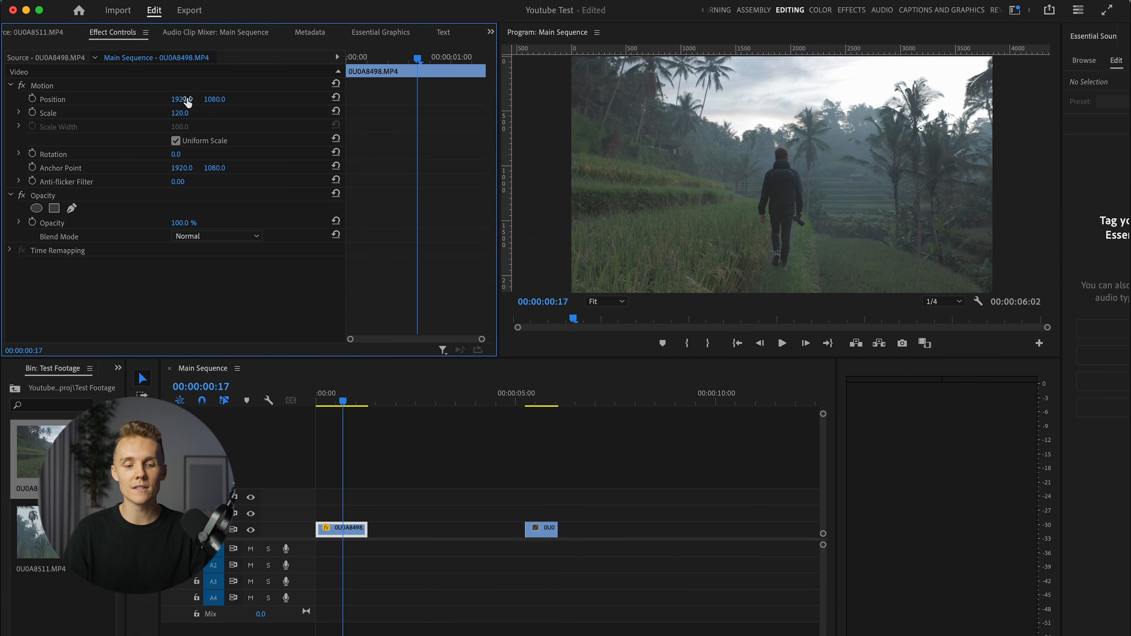
Step: Try shifting the first clip horizontally by increasing its X position, and undo the shift
left_click_drag(182, 99, 263, 100)
key("super+z")
key("super+z")
Step: Set the first clip's vertical position to 110, and undo the position change
left_click(217, 98)
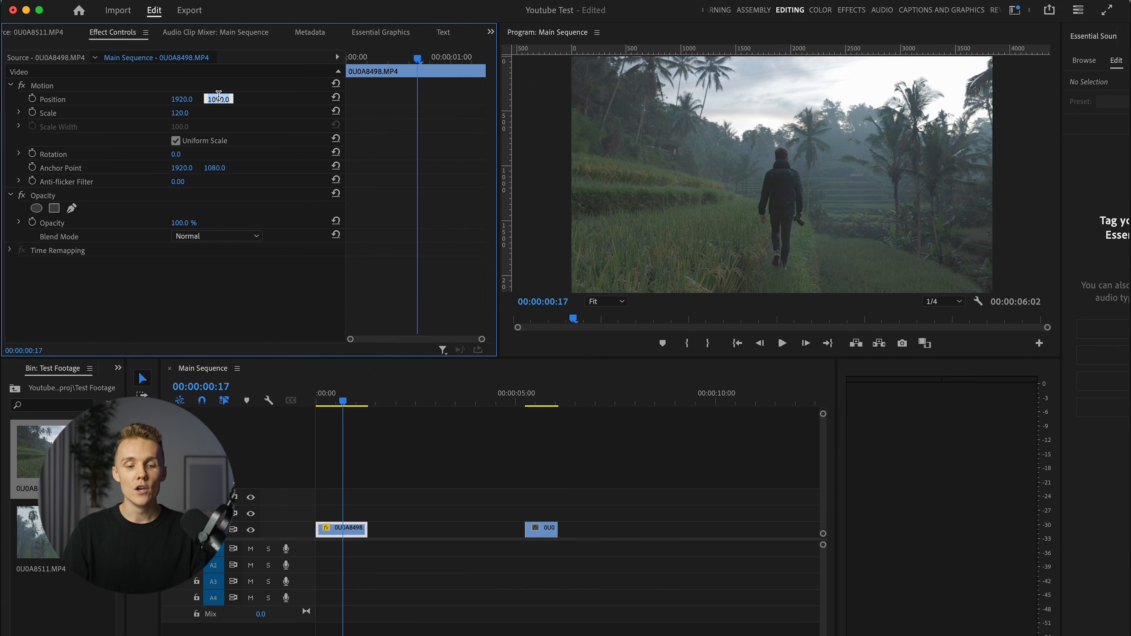
type("110")
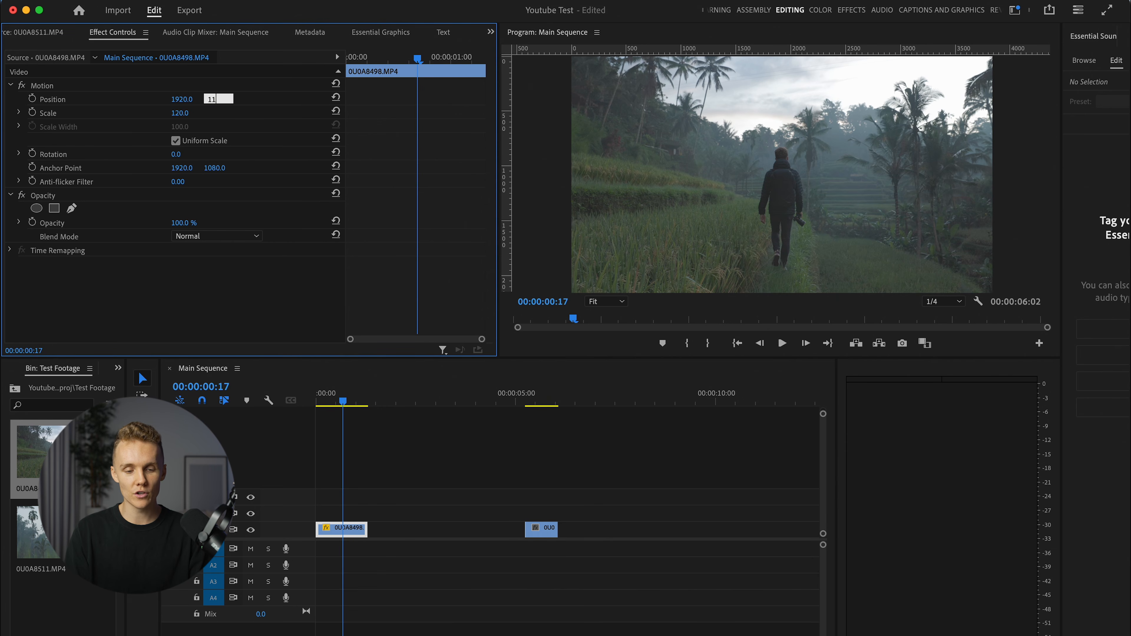
key("Return")
key("super+z")
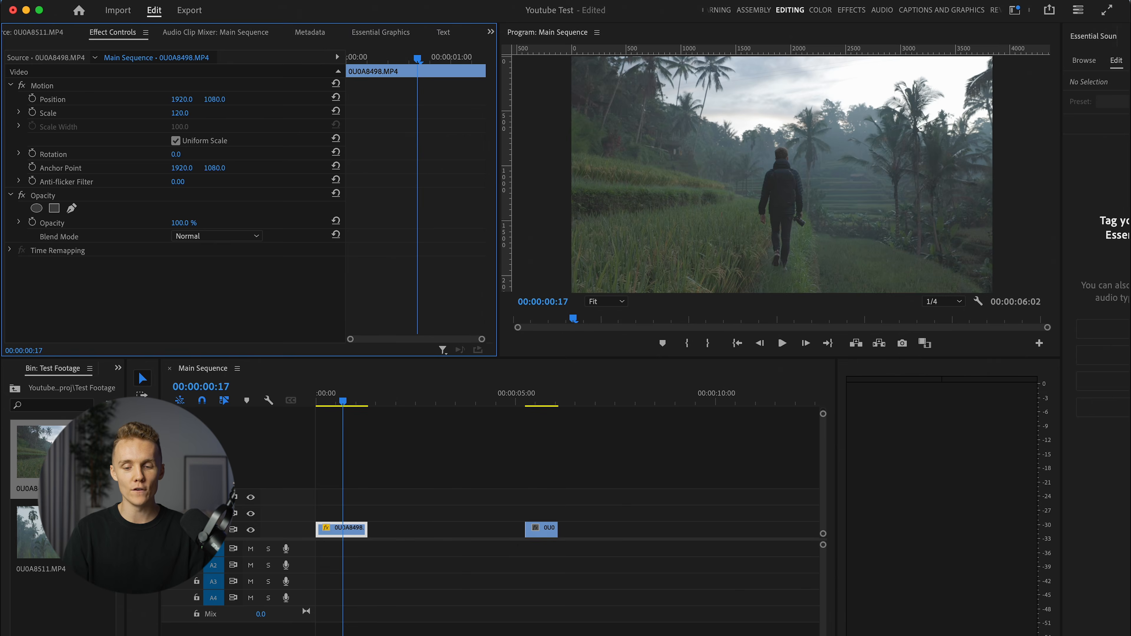
Step: Try shifting the first clip vertically by increasing its Y position, and undo the shift
left_click_drag(218, 99, 240, 99)
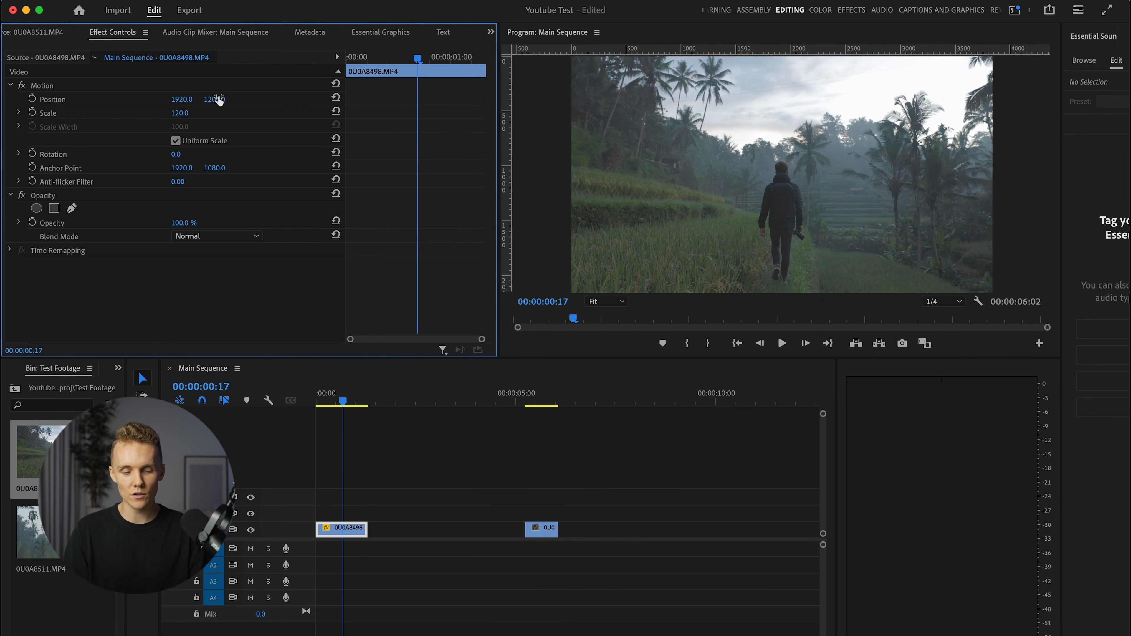
left_click_drag(218, 100, 219, 100)
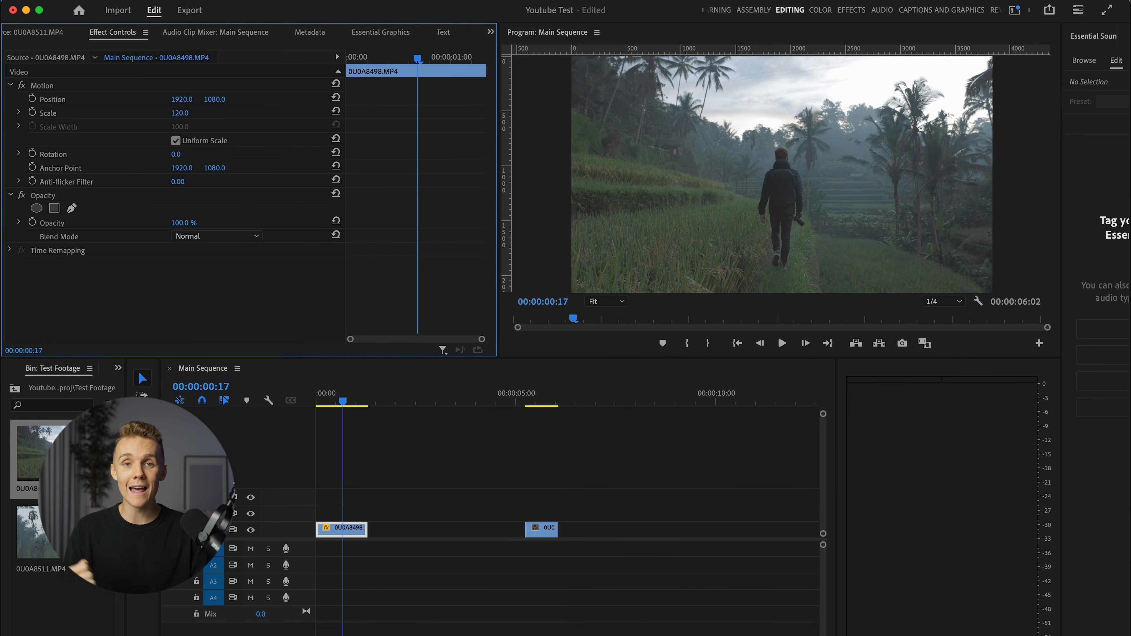
Step: Add 0U0A8498.MP4 with its audio to the timeline after the second clip, and set its audio gain to 10 dB
left_click_drag(42, 452, 601, 550)
left_click(635, 404)
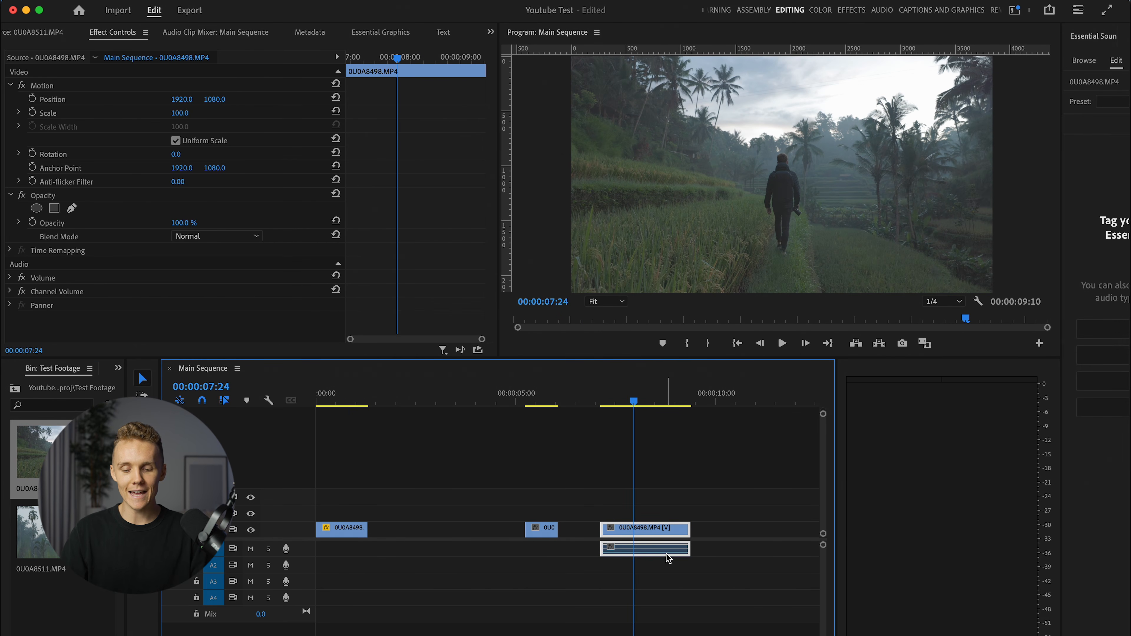
right_click(651, 535)
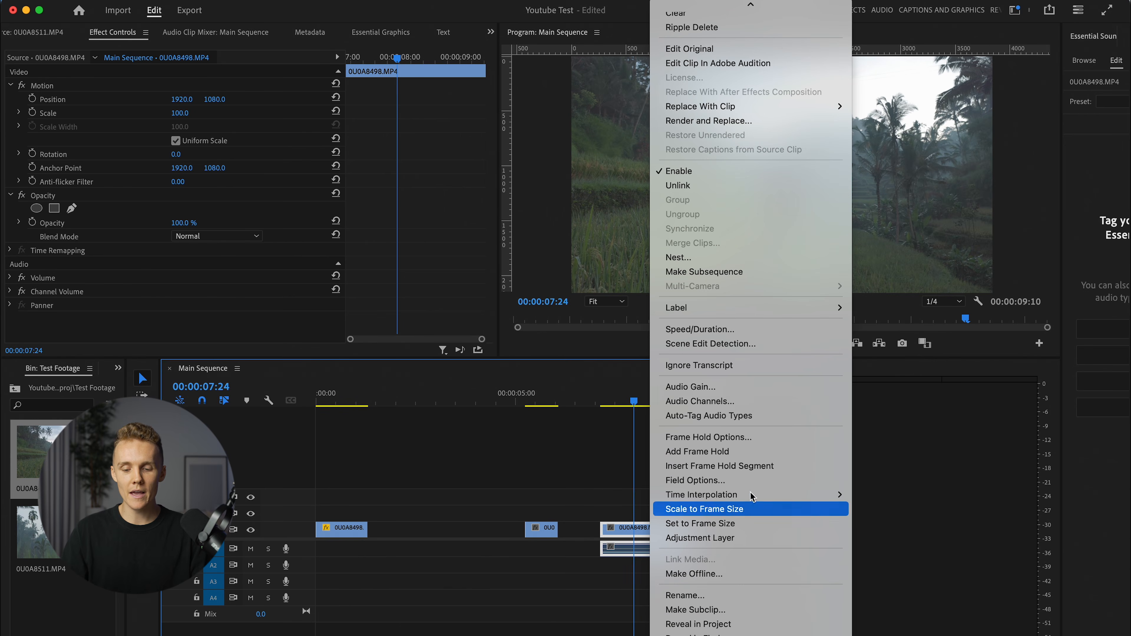
left_click(748, 390)
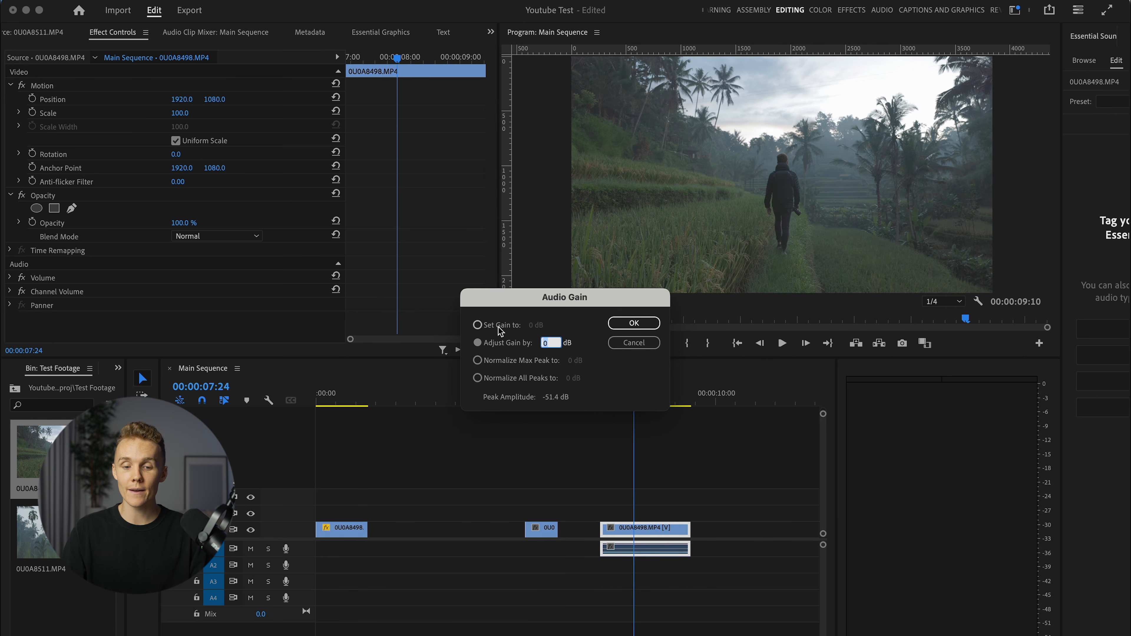
left_click(477, 325)
left_click(536, 326)
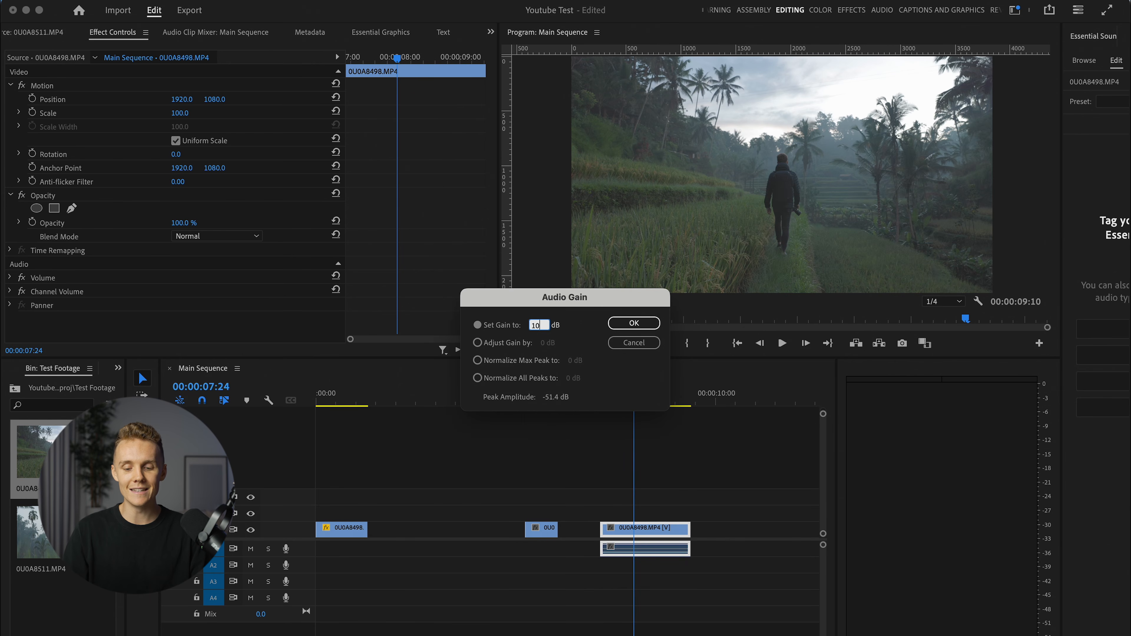
key("Return")
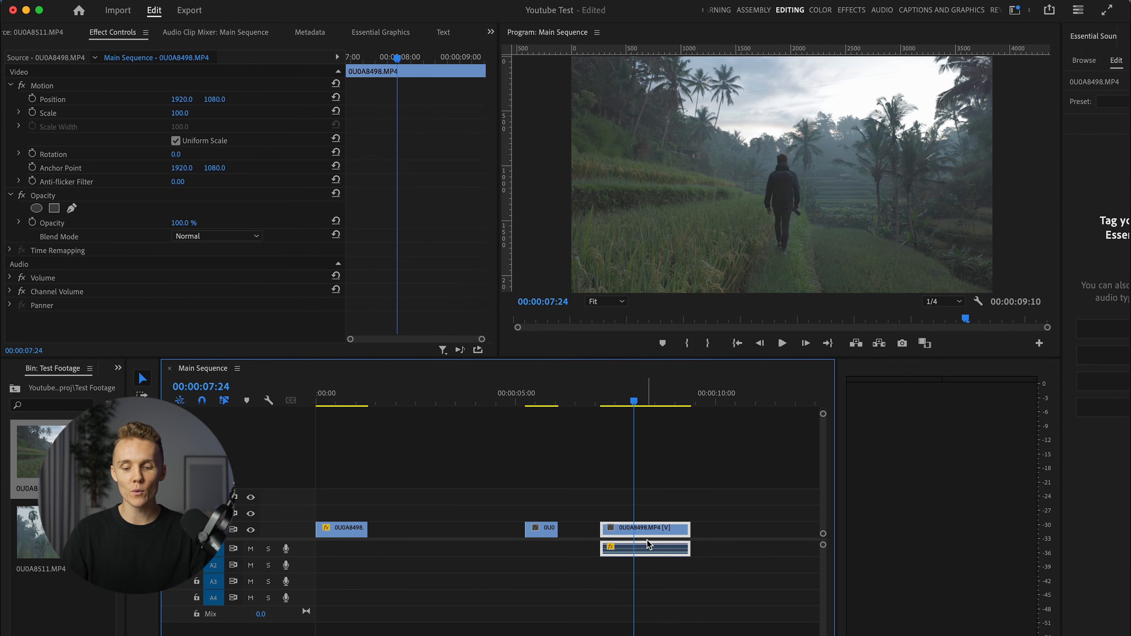
Step: Set the audio gain of the newly added 0U0A8498.MP4 clip to -10 dB
right_click(652, 550)
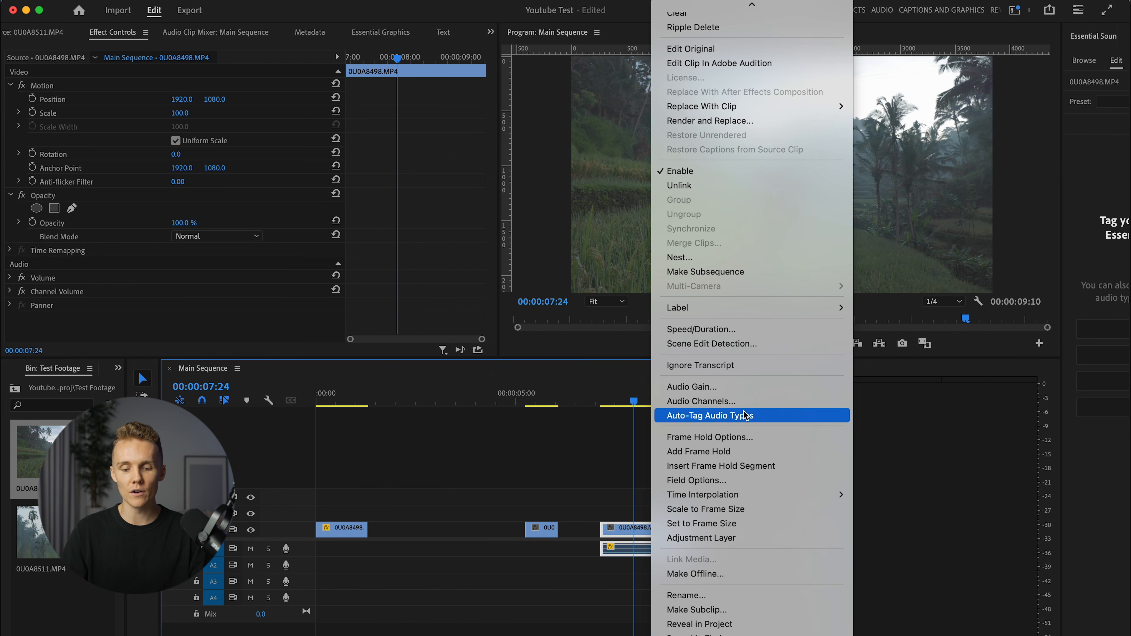
left_click(734, 387)
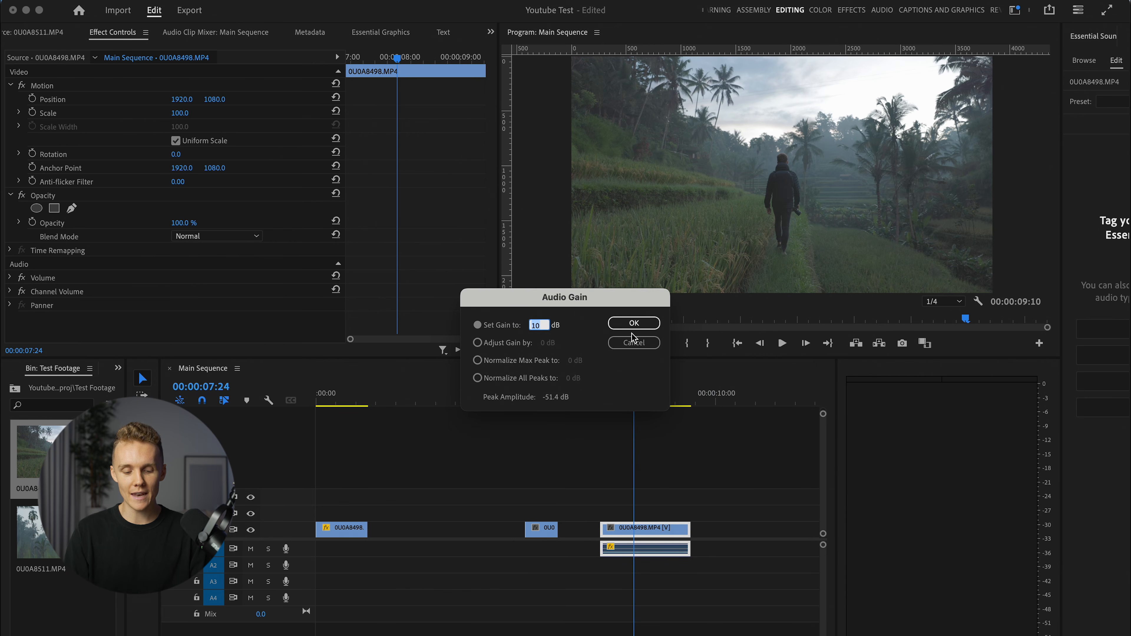
type("-10")
key("Return")
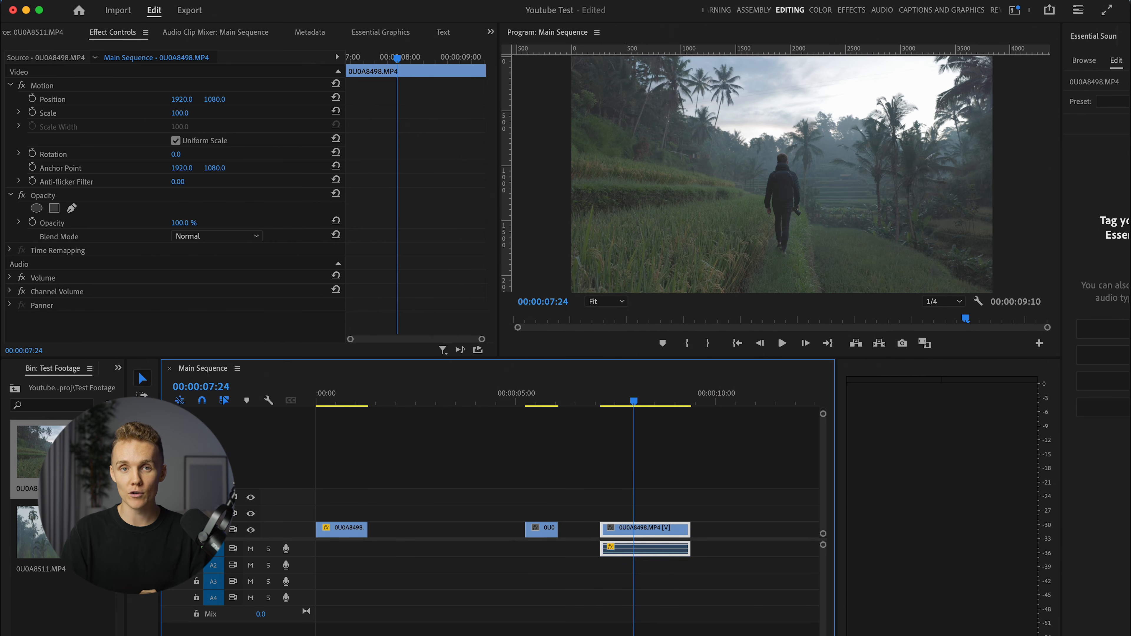
Step: Play the 0U0A8498.MP4 clip with audio from near its start to check its sound level, and deselect it
key("space")
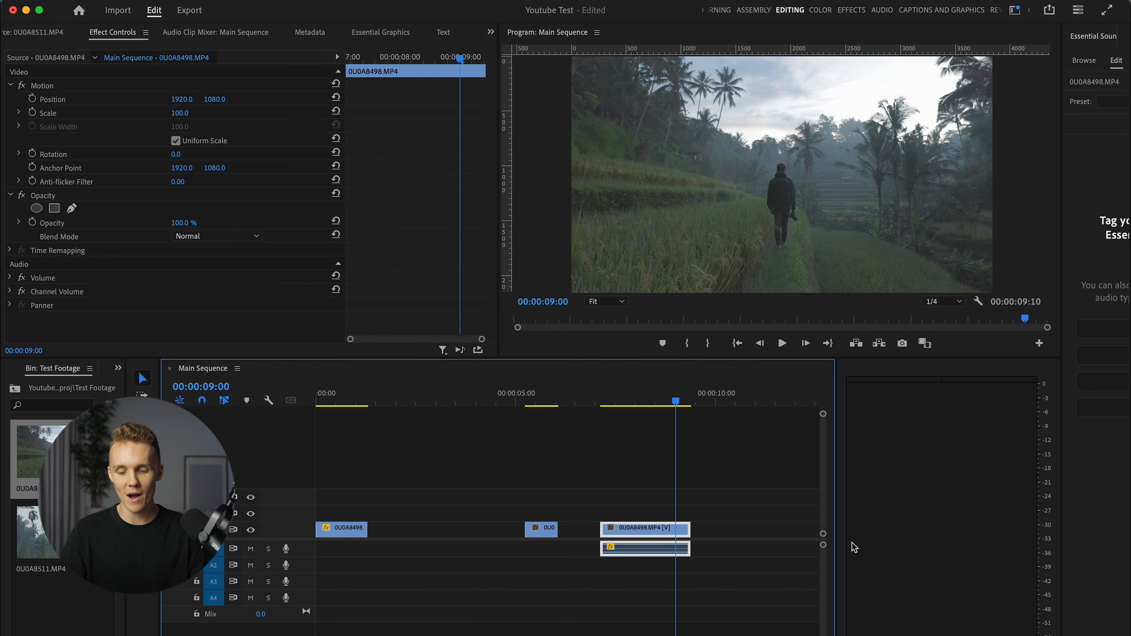
left_click(611, 402)
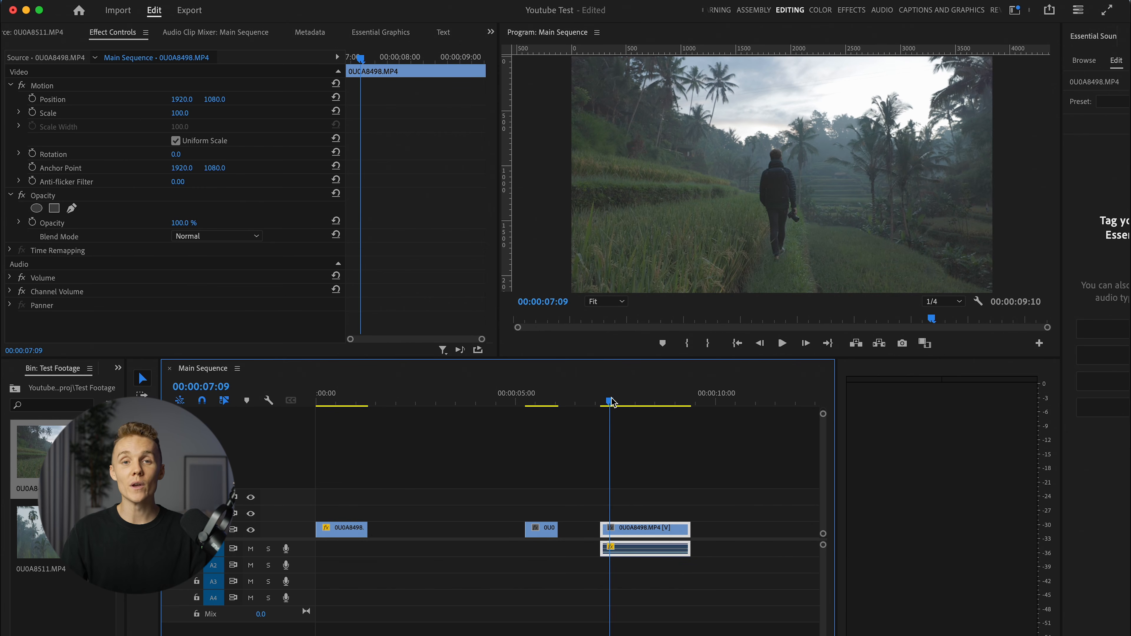
key("space")
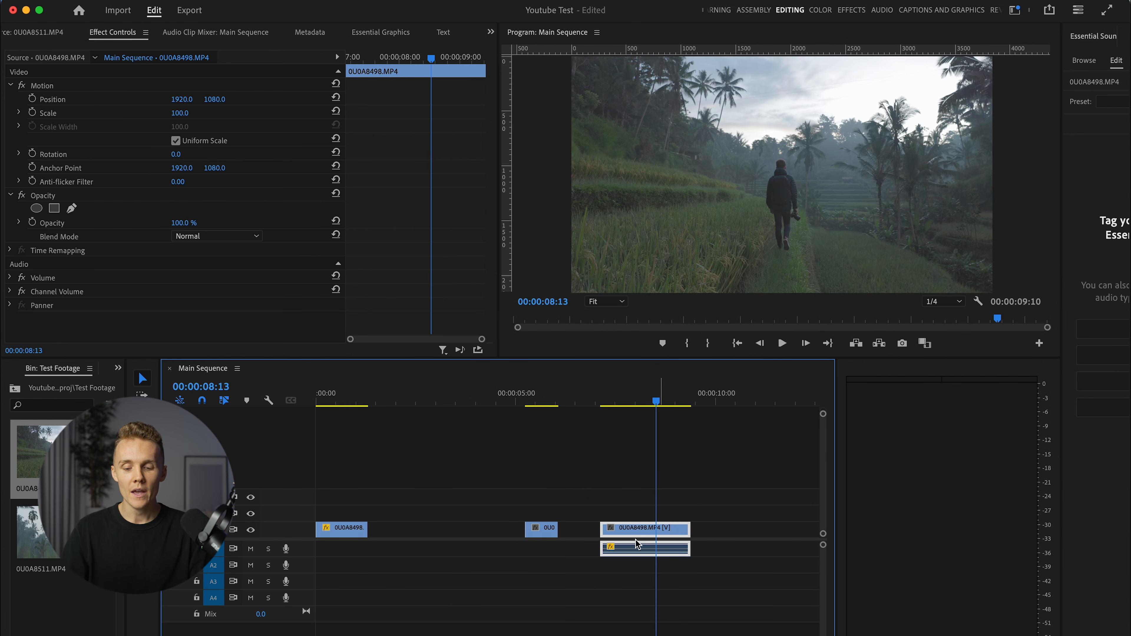
left_click(698, 521)
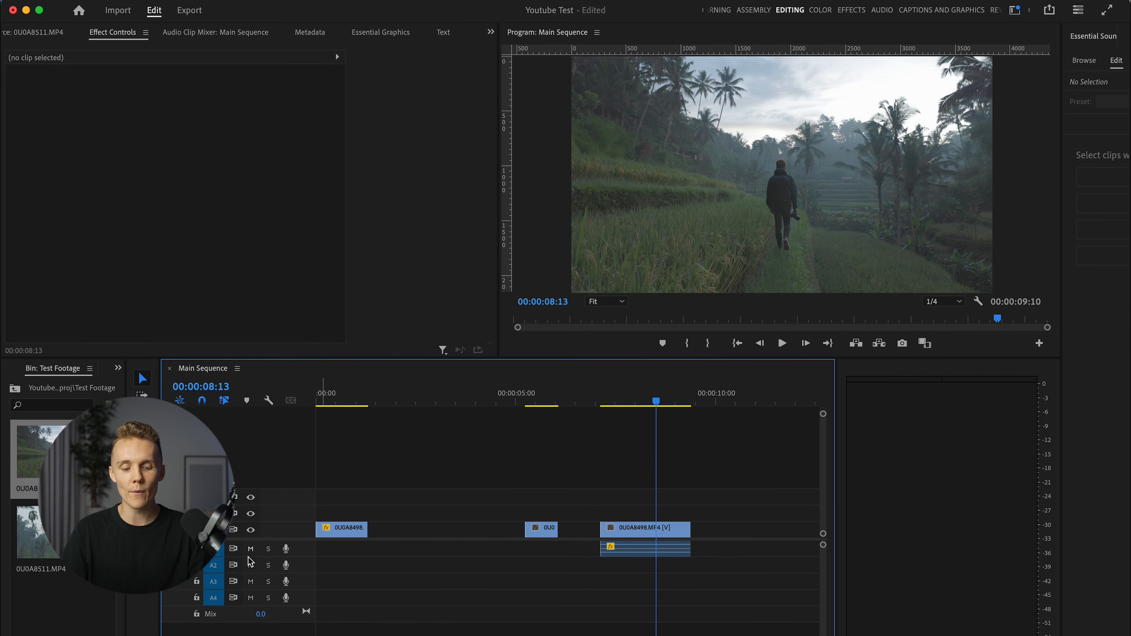
Step: Expand the Audio 1 track and add 0U0A8511.MP4 with its audio after the third clip
double_click(306, 554)
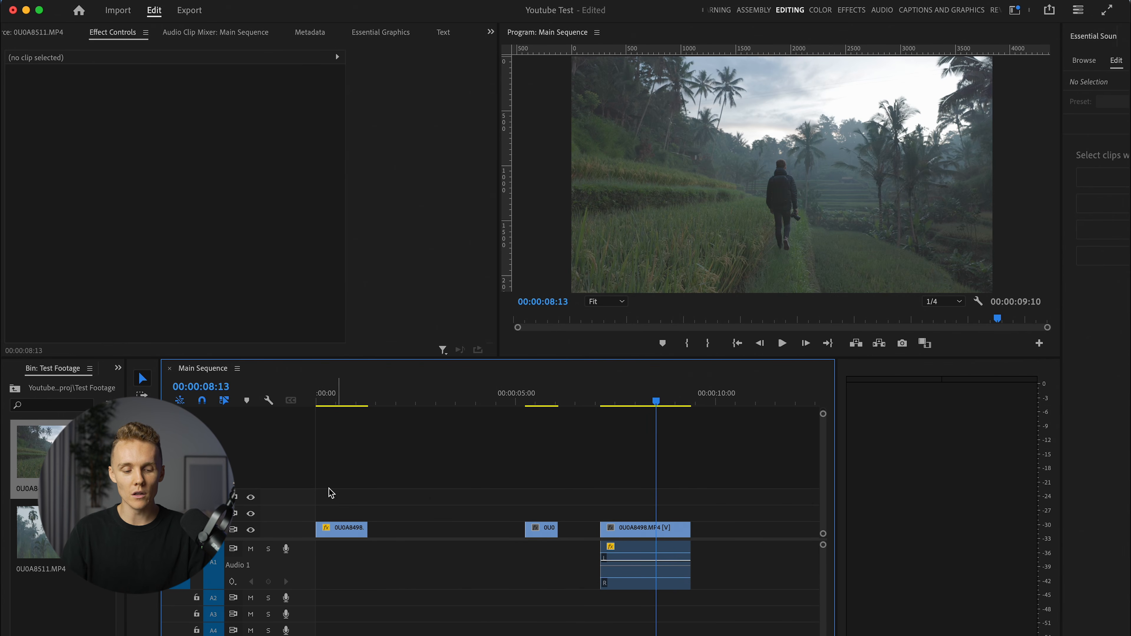
left_click_drag(29, 531, 769, 543)
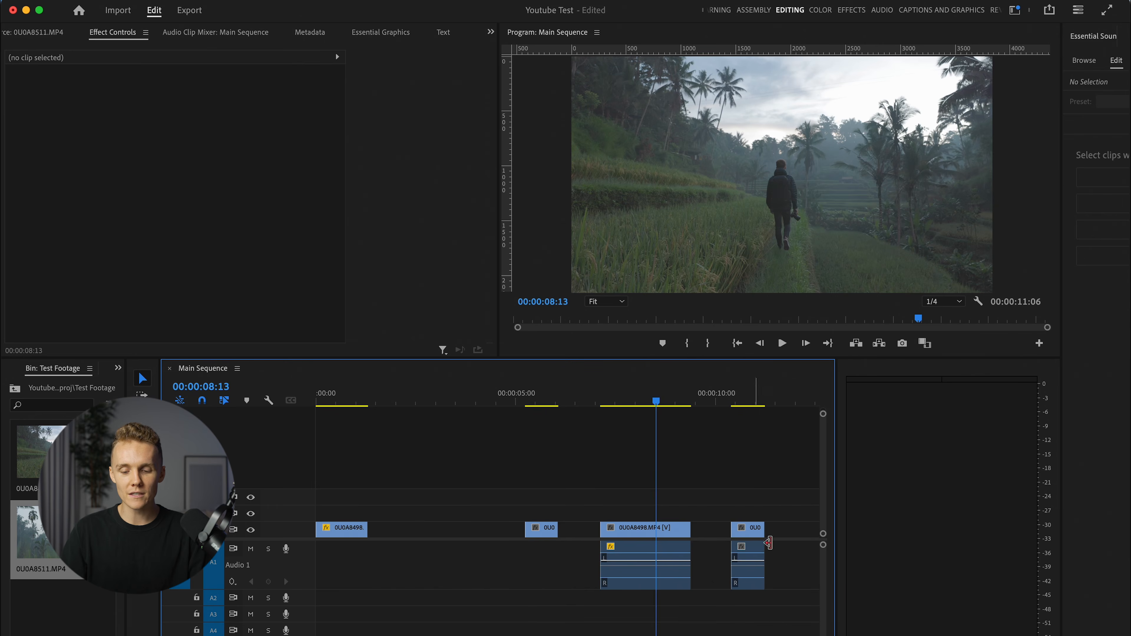
Step: Try an audio gain of 100 dB on the newly added 0U0A8511.MP4 clip
scroll(770, 543, "up", 5)
left_click(611, 576)
right_click(611, 576)
mouse_move(664, 624)
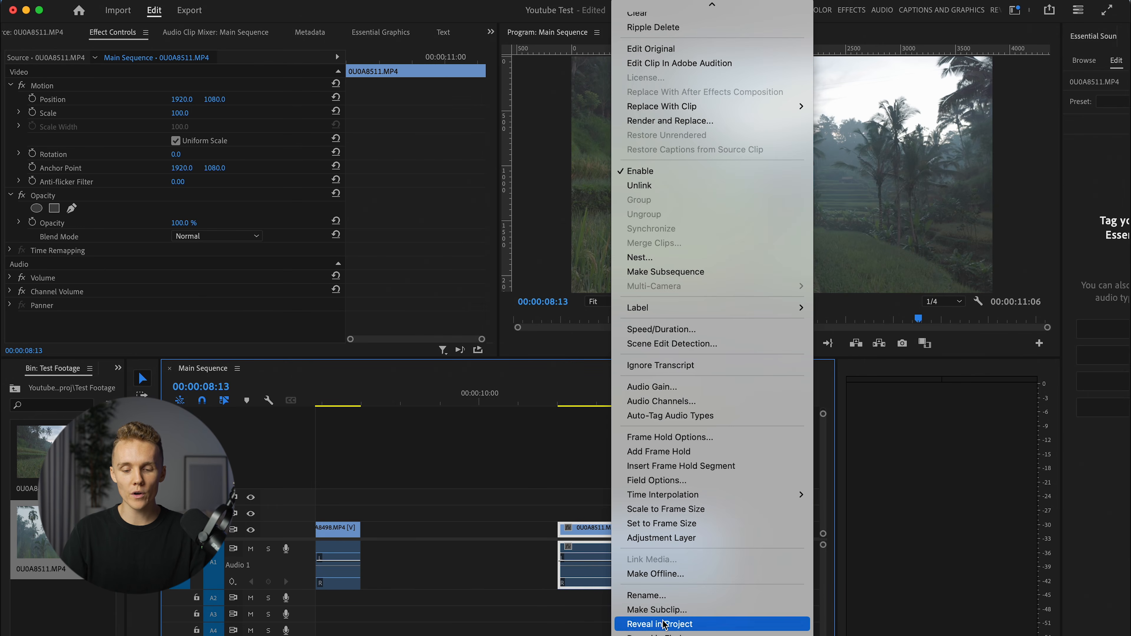
left_click(659, 387)
type("100")
key("Return")
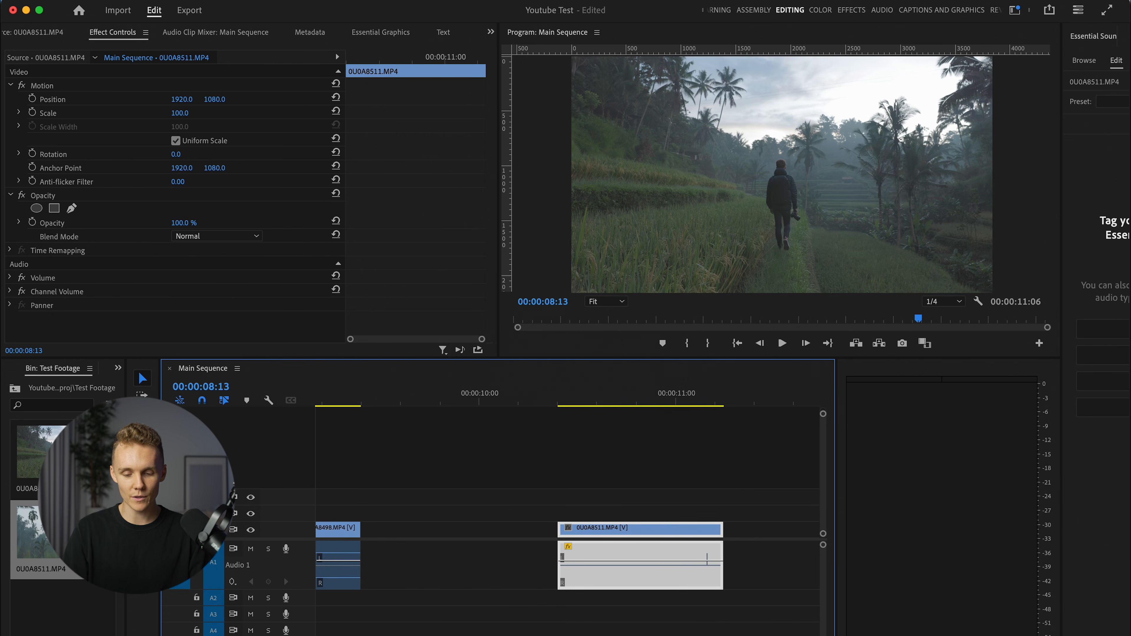
Step: Set the audio gain of the 0U0A8511.MP4 clip to 0 dB
right_click(669, 581)
scroll(695, 592, "down", 3)
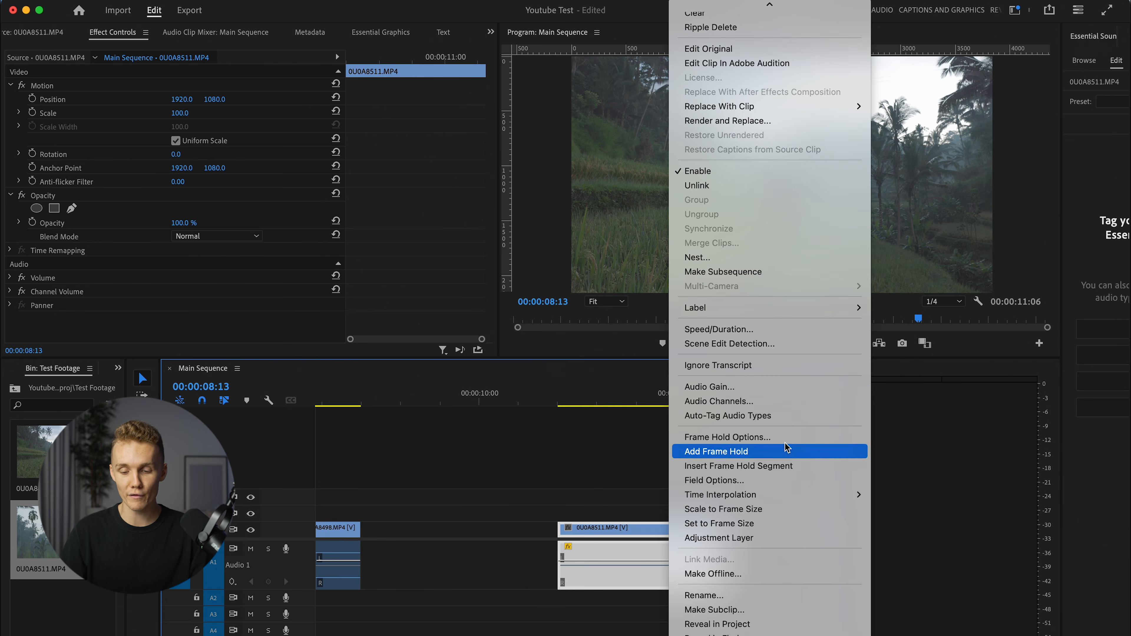
left_click(756, 388)
type("0")
key("Return")
Step: Scrub over the beginning of the last 0U0A8511.MP4 clip at 00:00:13:08 to hear its audio
right_click(675, 585)
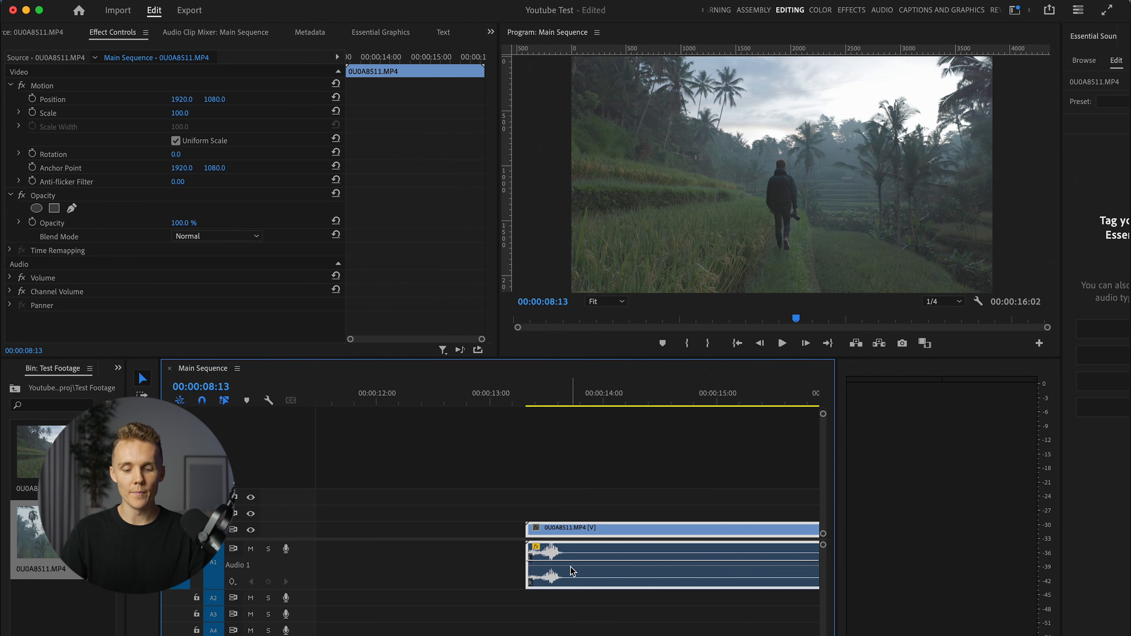
scroll(570, 571, "up", 3)
left_click(473, 388)
mouse_move(476, 392)
left_mouse_down()
mouse_move(523, 394)
mouse_move(479, 394)
mouse_move(490, 397)
left_mouse_up()
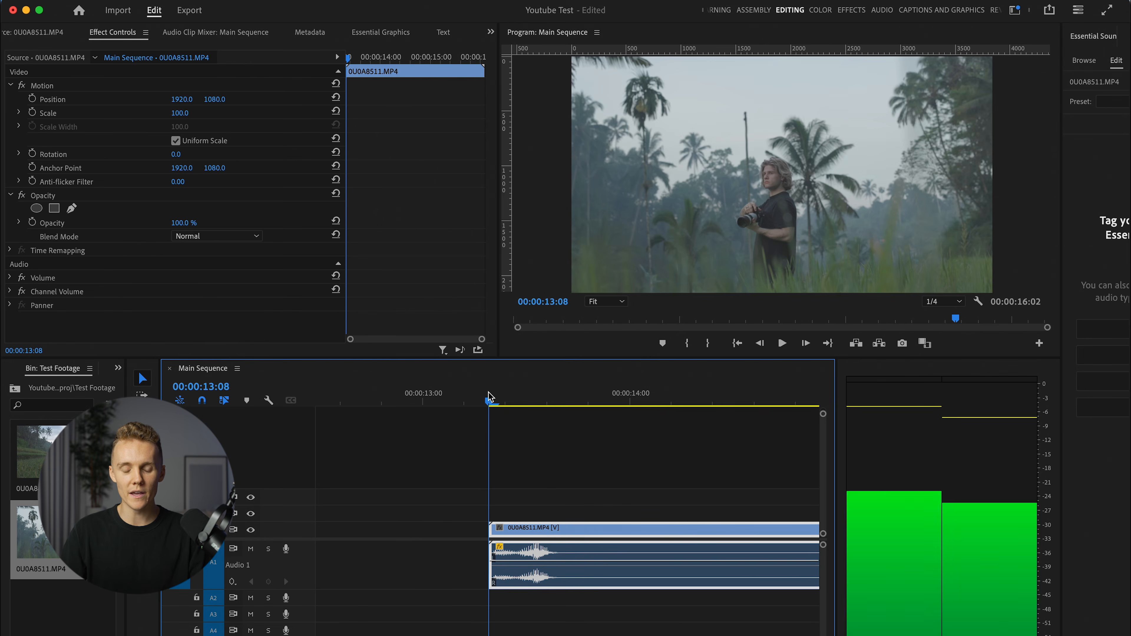
Step: Collapse and re-expand the Audio 1 track, try a taller height for its waveforms, shrink it, and collapse it
double_click(298, 572)
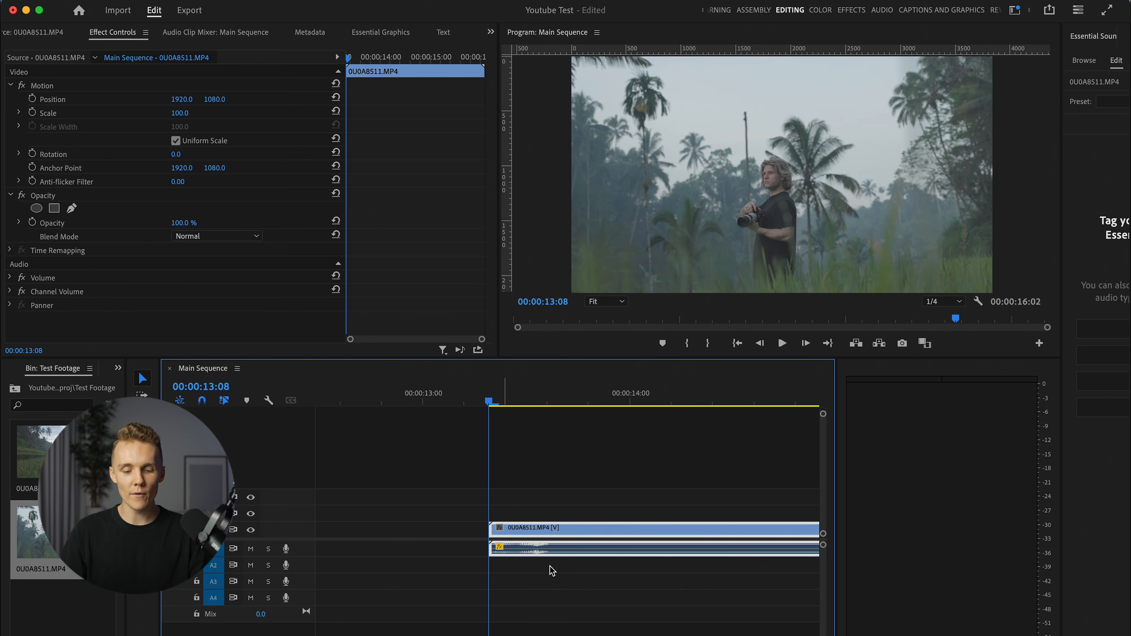
left_click(524, 584)
double_click(305, 556)
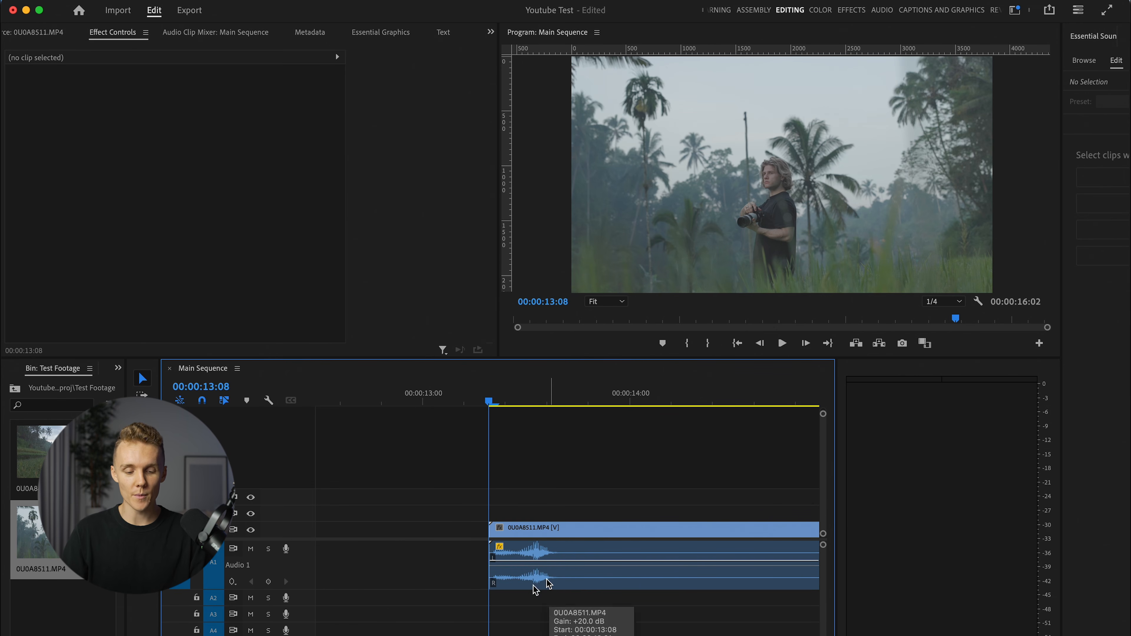
left_click_drag(305, 591, 305, 635)
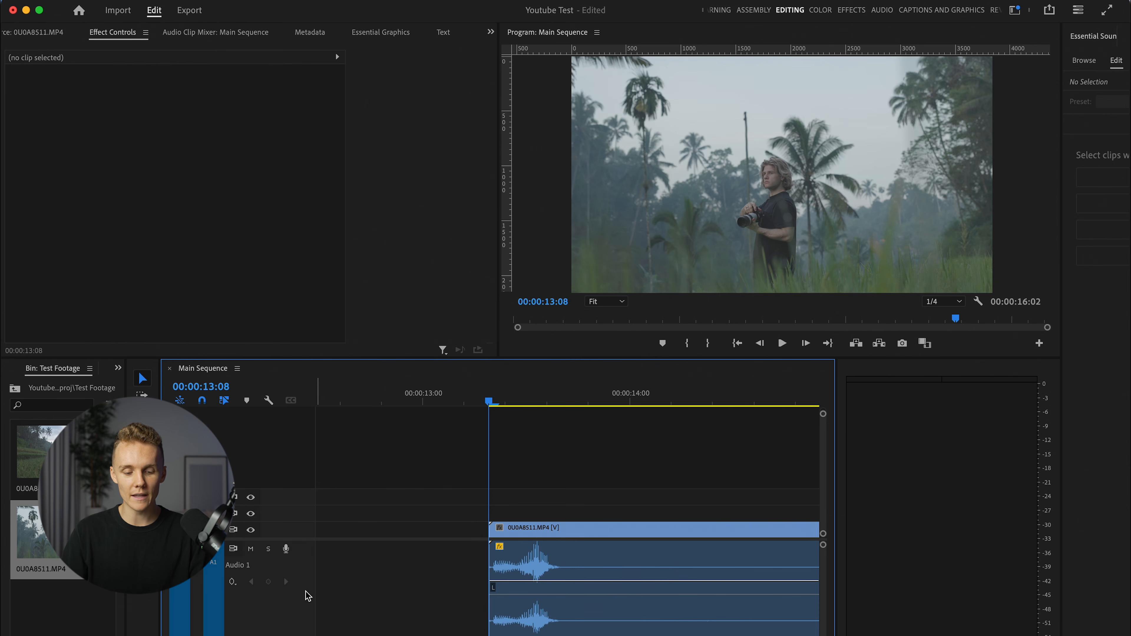
left_click_drag(302, 635, 301, 586)
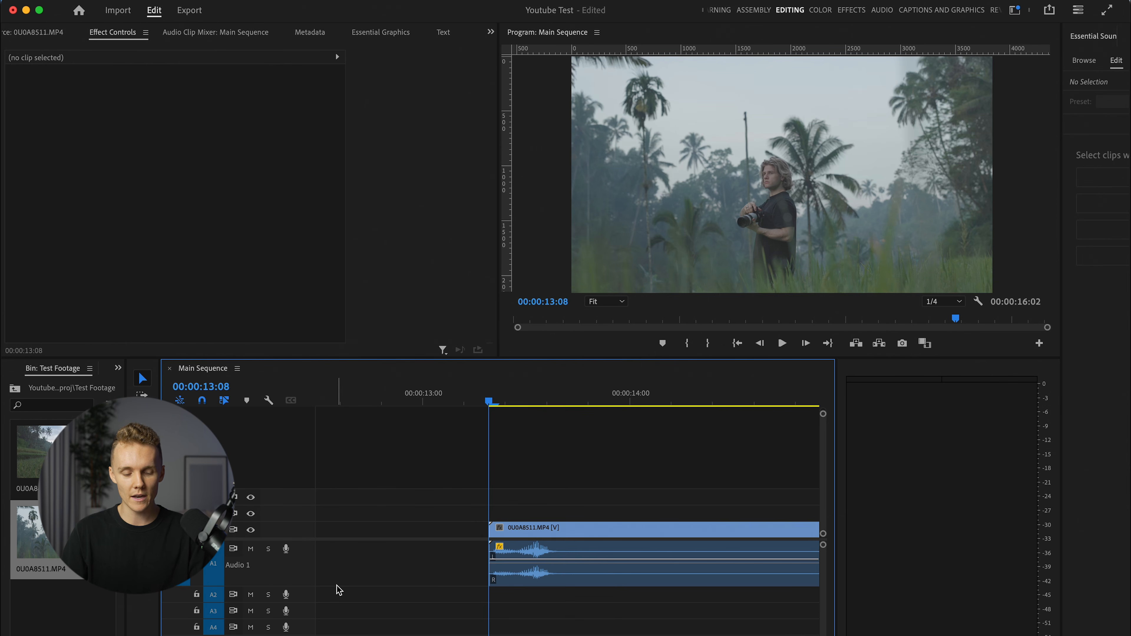
double_click(302, 570)
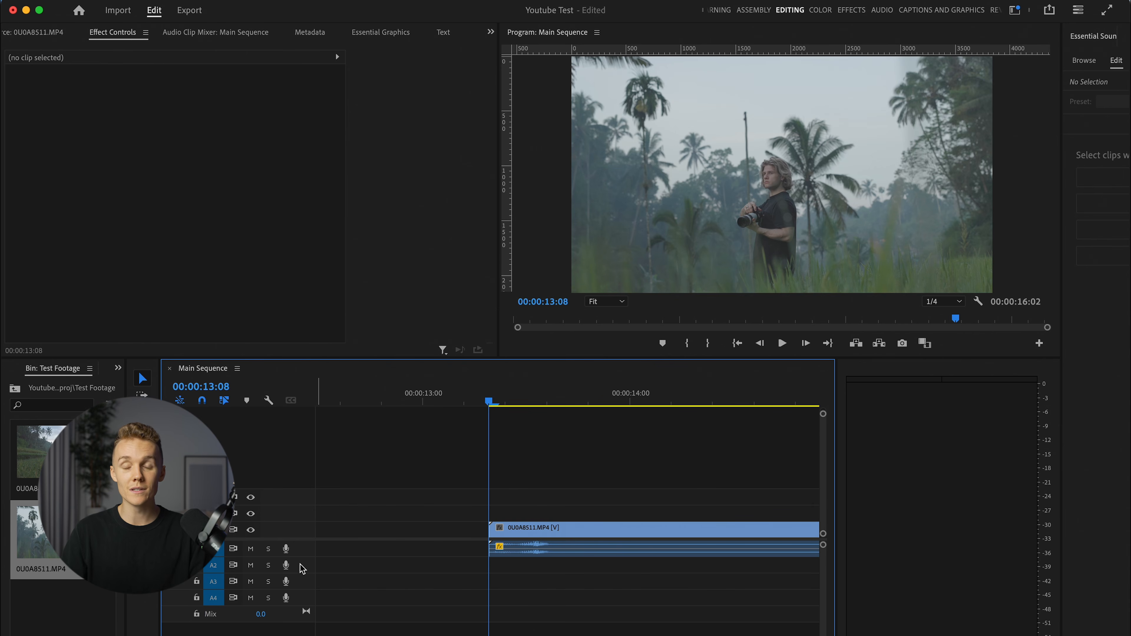
Step: Expand the Video 1 track to show clip thumbnails, and collapse it again
double_click(303, 538)
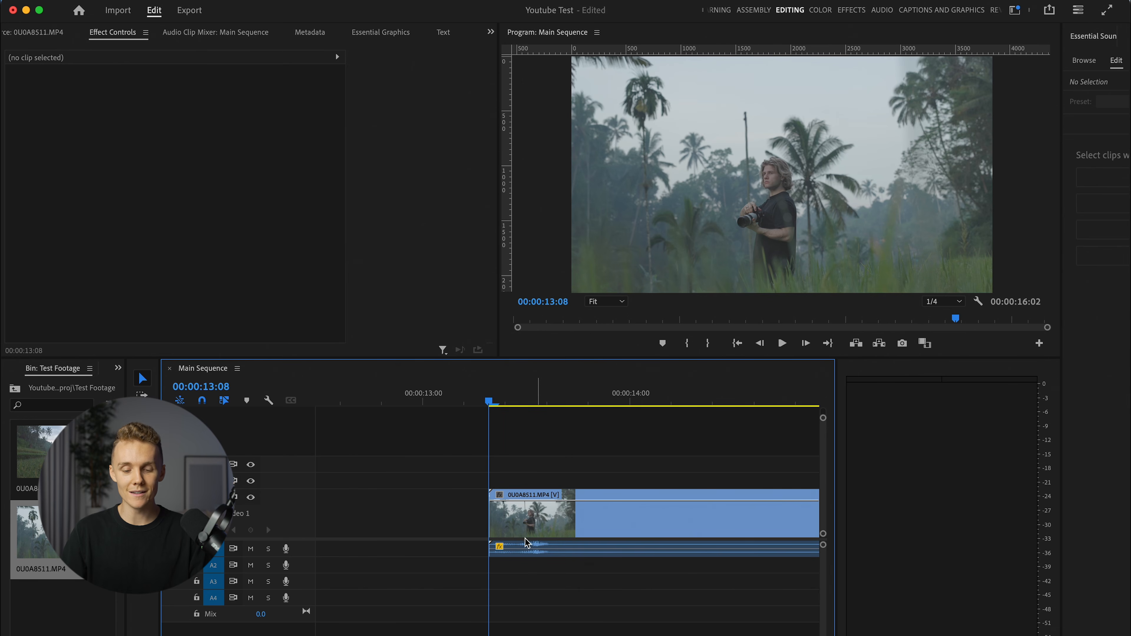
scroll(530, 545, "down", 5)
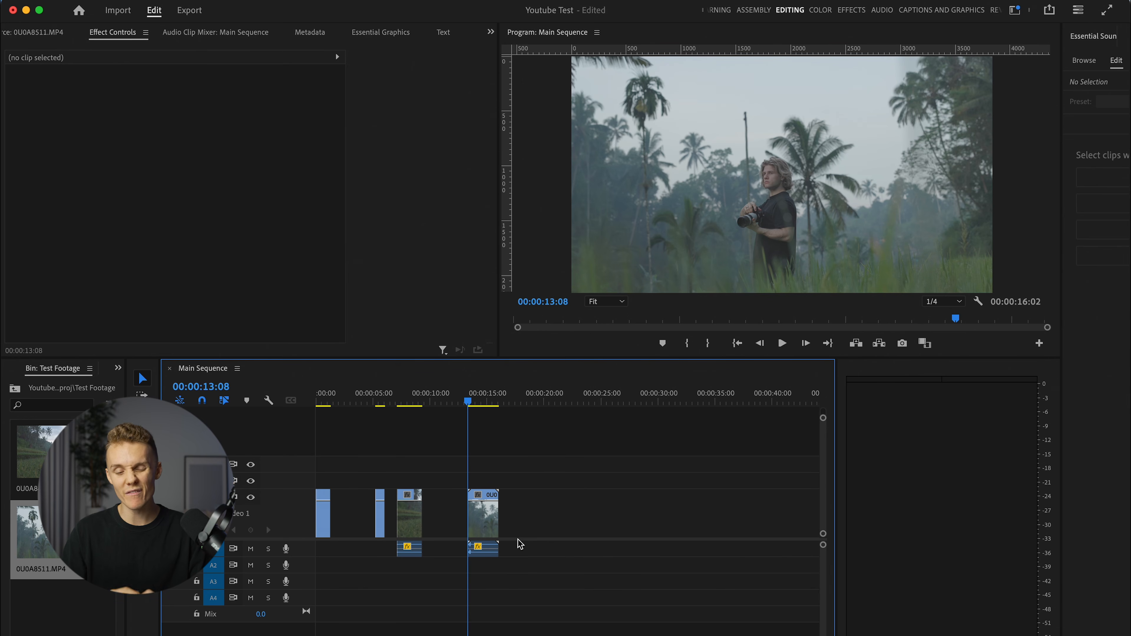
double_click(305, 511)
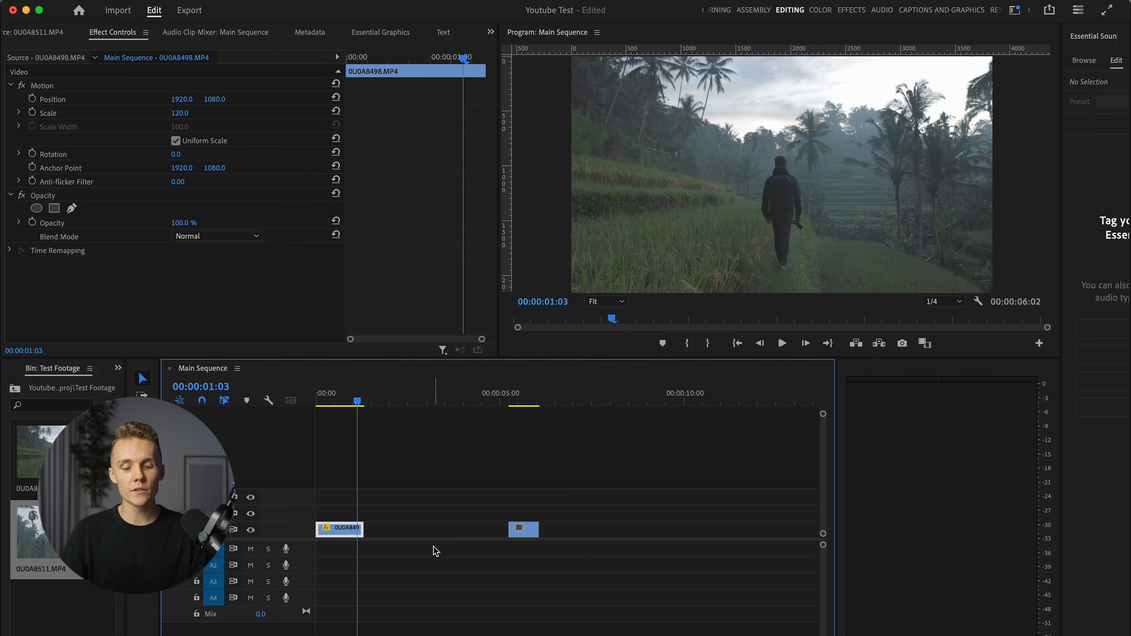
Step: Slow the first clip, 0U0A8498.MP4, to 50% speed, and deselect it
right_click(336, 534)
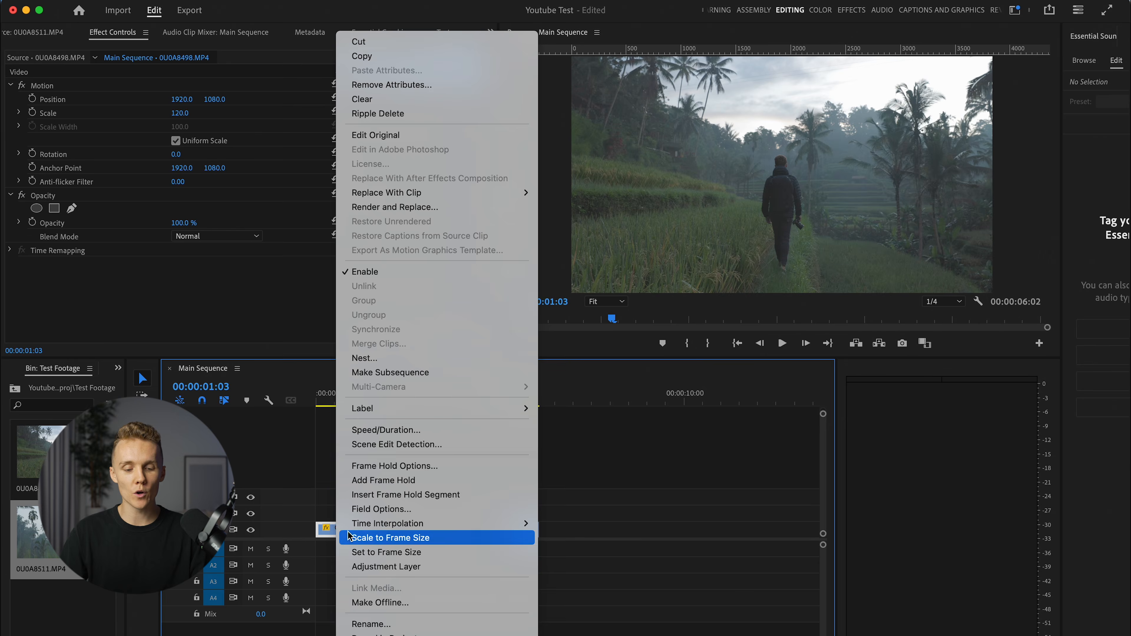
left_click(390, 430)
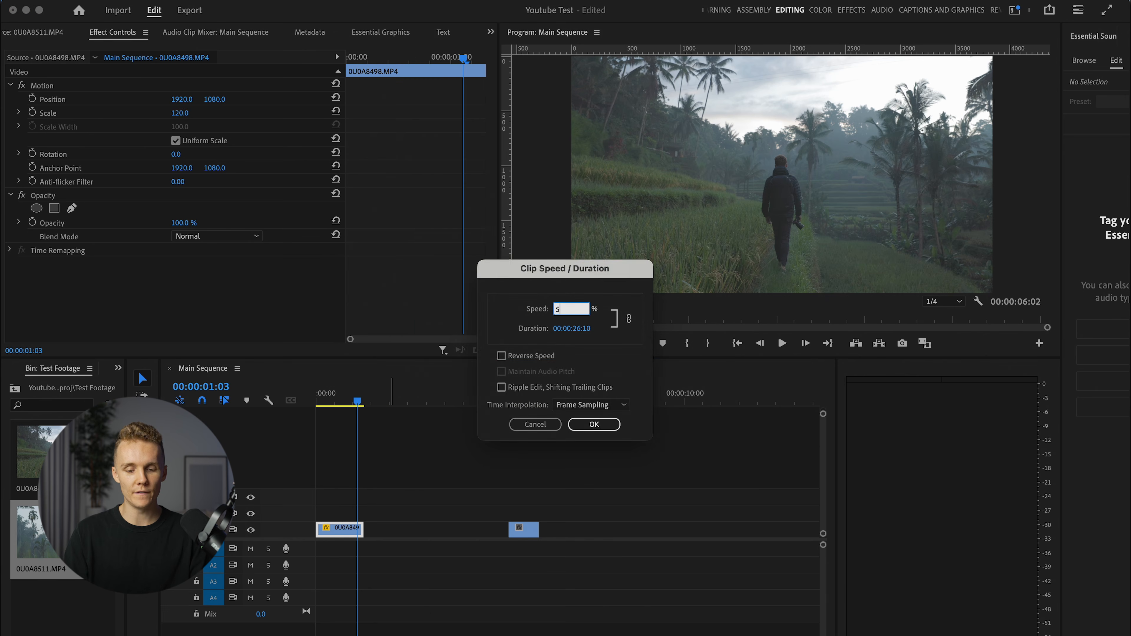
type("50")
key("Return")
left_click(439, 468)
Step: Slow the second clip, 0U0A8511.MP4, to 50% speed and move it directly against the end of the first clip
left_click(523, 530)
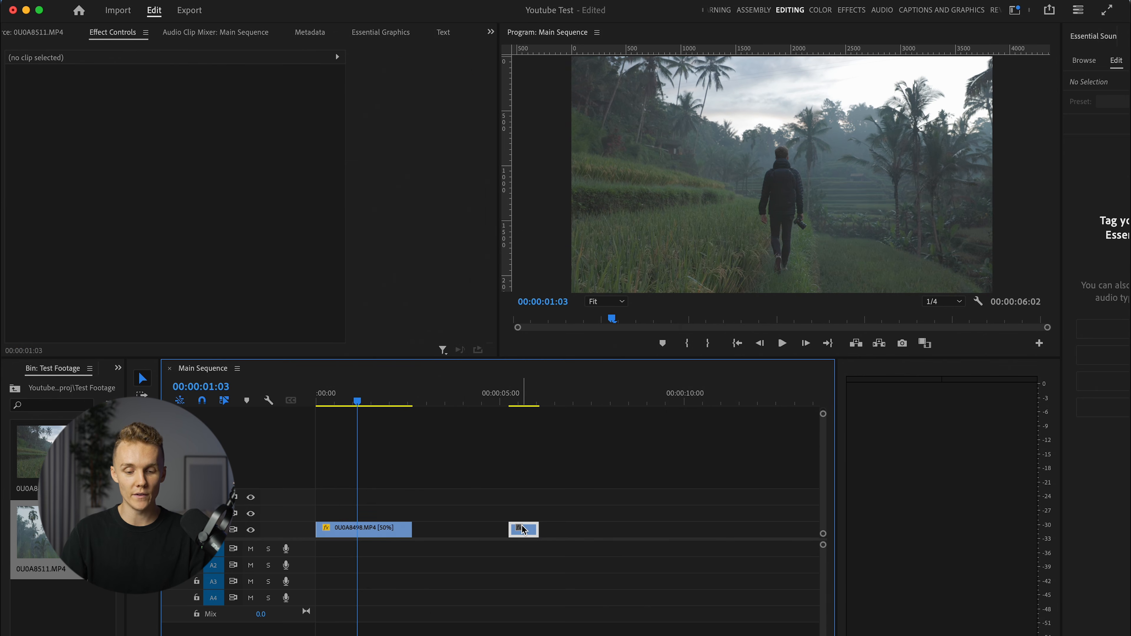
right_click(533, 537)
left_click(576, 431)
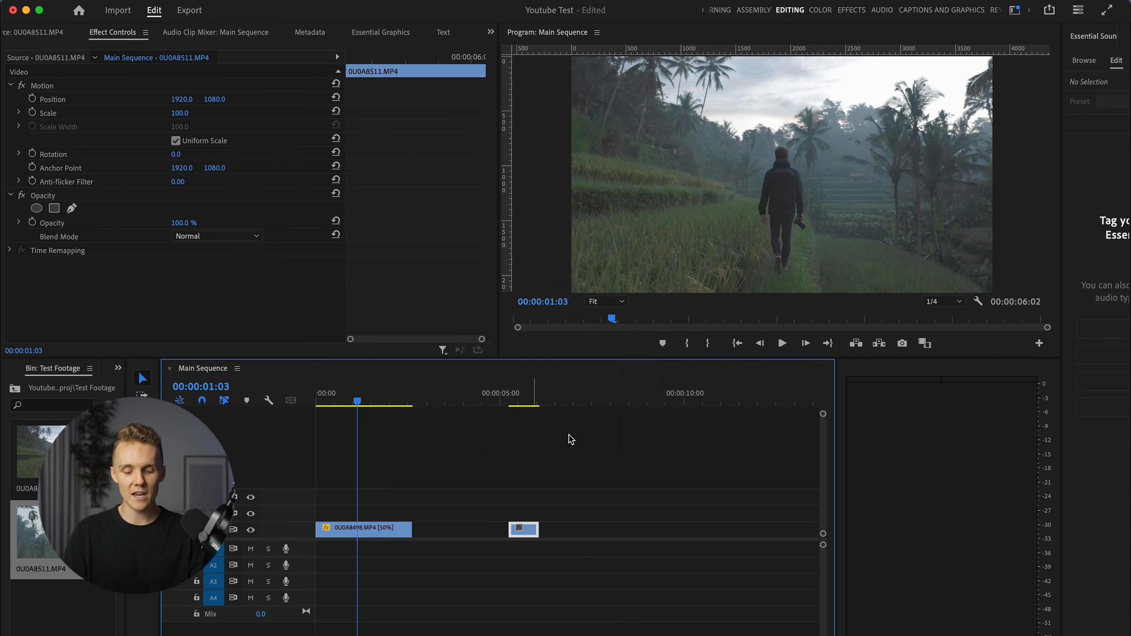
type("50")
key("Return")
left_click_drag(540, 531, 444, 531)
Step: Shorten the first clip to end at about 00:00:01:07 with the second clip directly behind it, and play the edit from near the start
key("space")
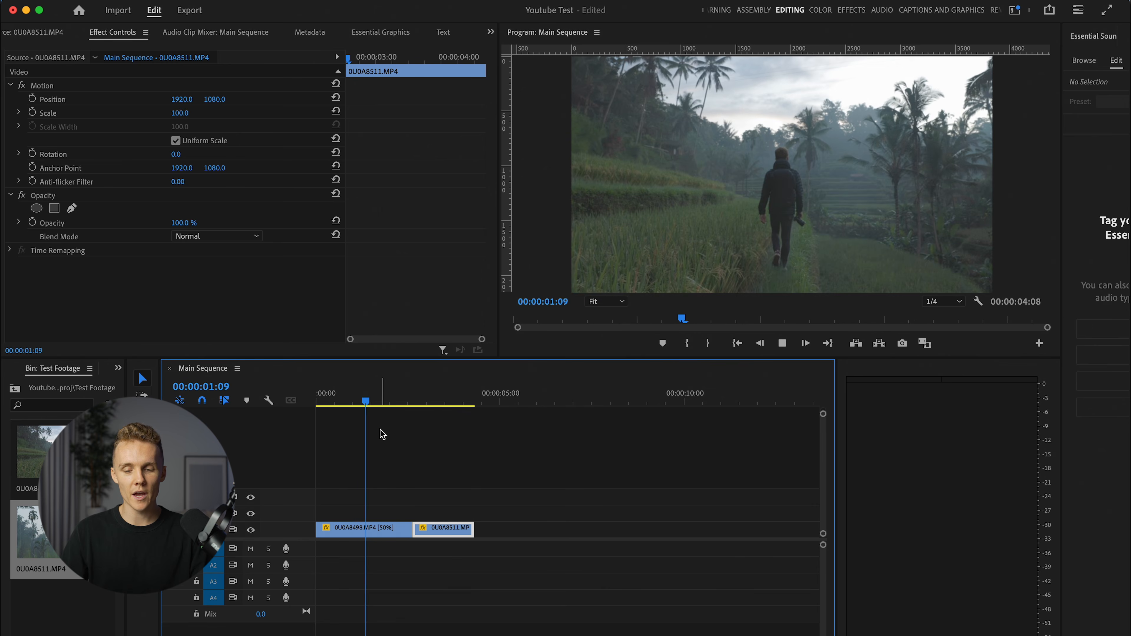
key("space")
left_click_drag(408, 529, 383, 532)
left_click(325, 399)
key("space")
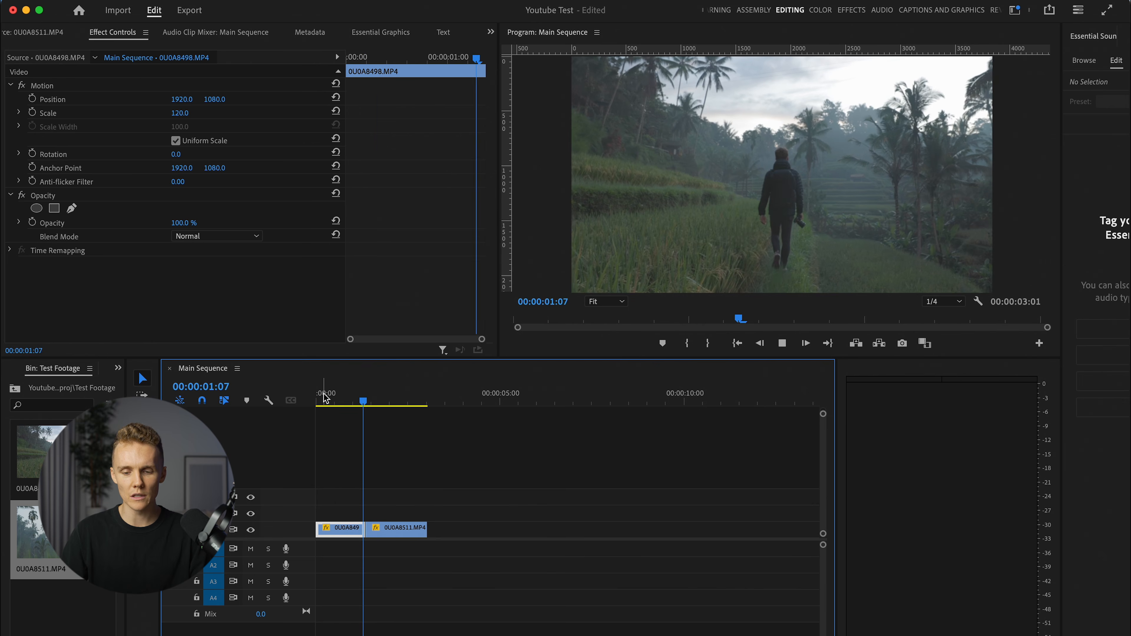
Step: Trim the end of the second clip to 00:00:02:22 and place the playhead at 00:00:01:01 in the first clip
key("space")
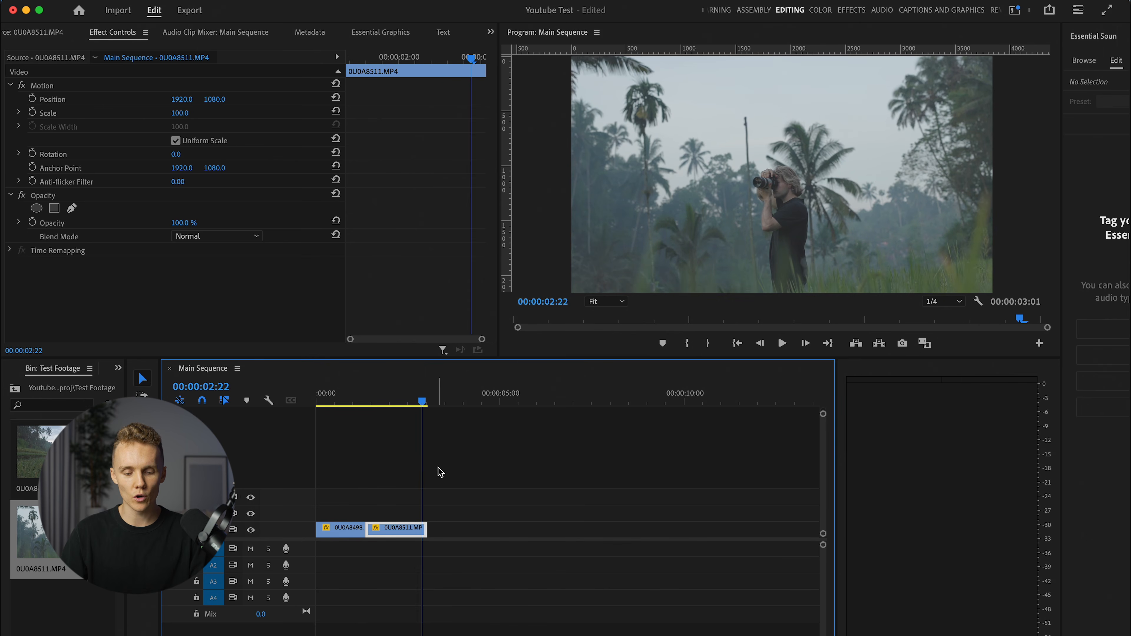
left_click_drag(432, 528, 425, 528)
left_click(355, 386)
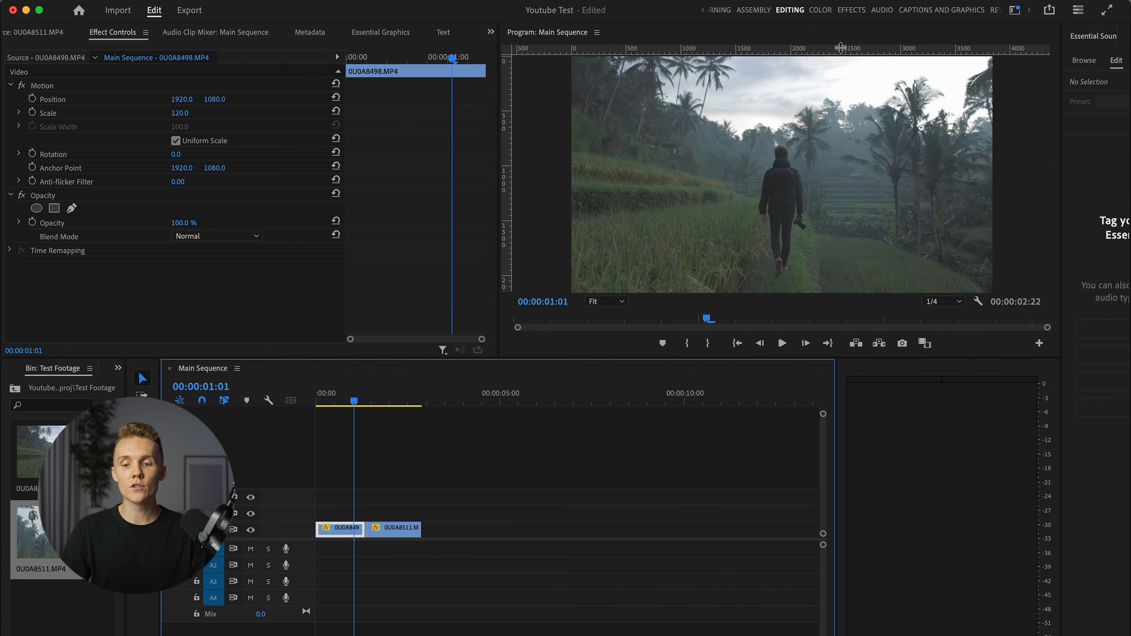
Step: Switch to the Color workspace and examine Lumetri Color's Basic Correction, Creative, Curves, Color Wheels & Match and HSL Secondary settings
left_click(823, 9)
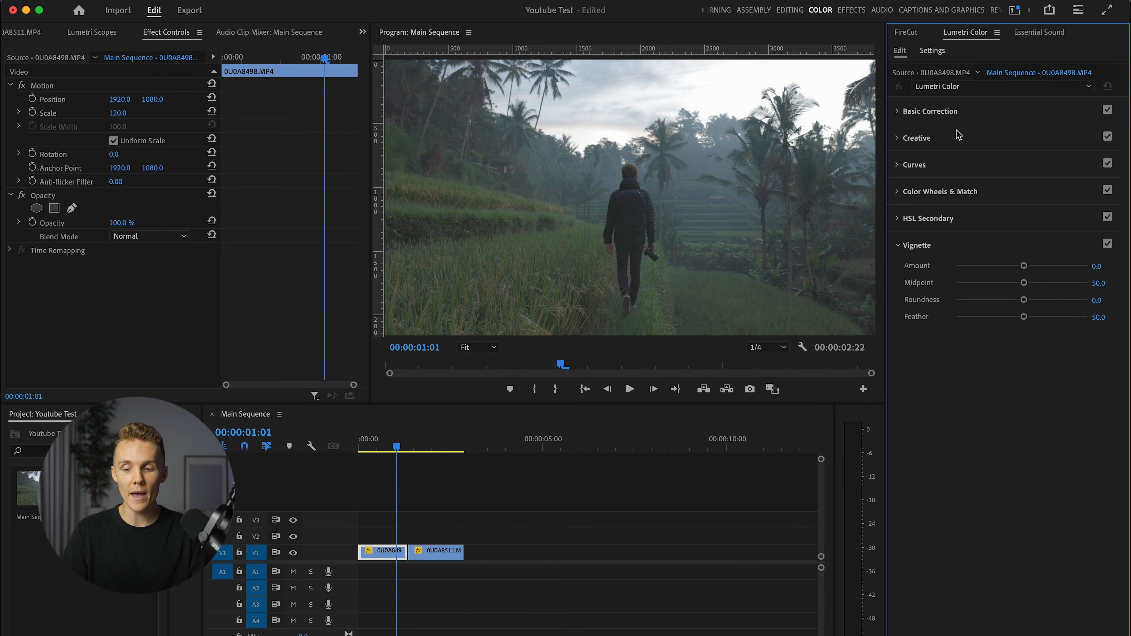
left_click(929, 113)
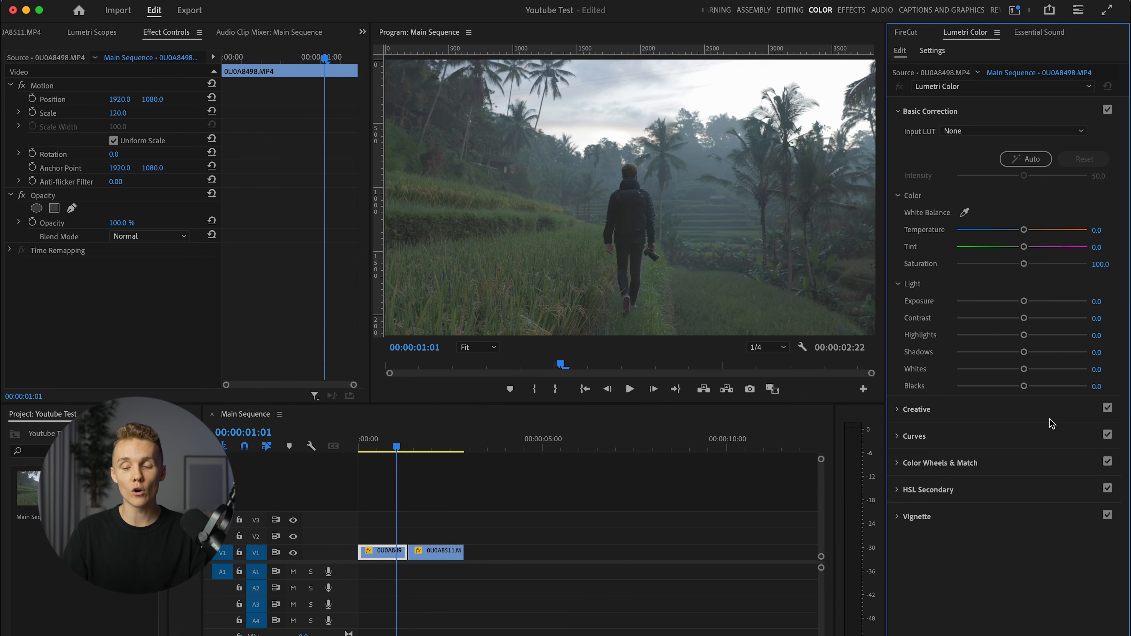
left_click(960, 116)
left_click(990, 139)
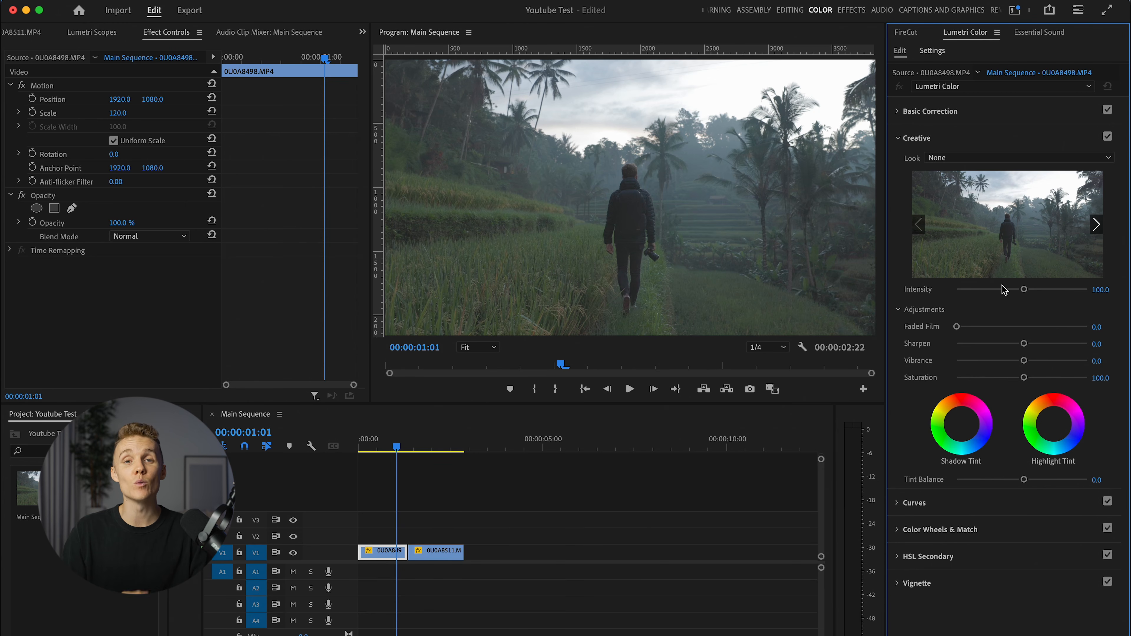
left_click(944, 139)
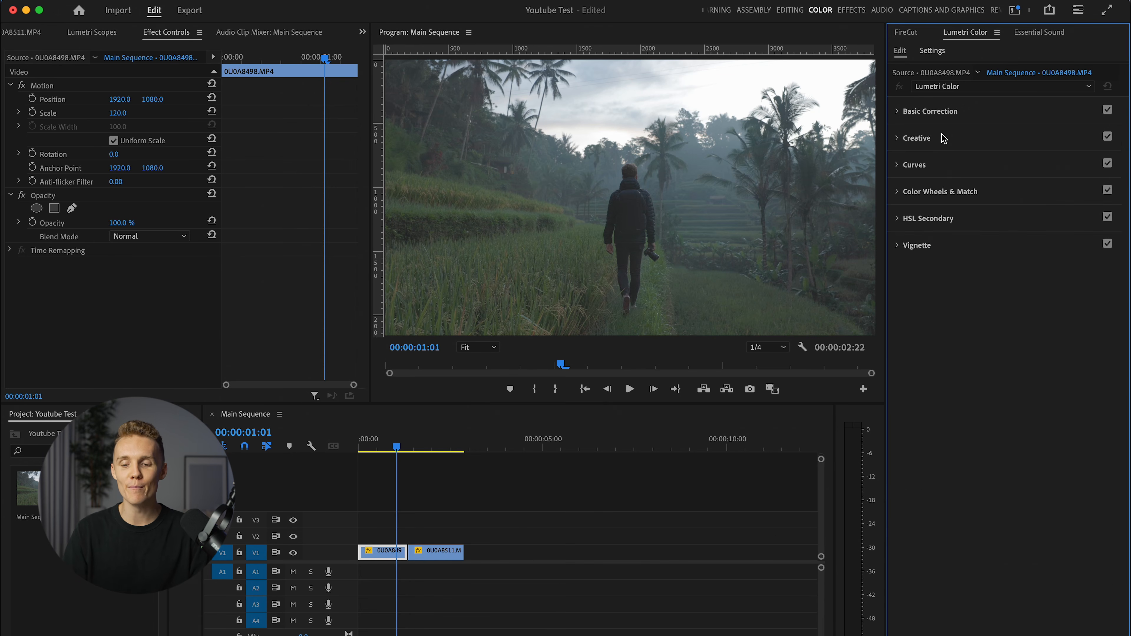
left_click(958, 166)
scroll(992, 388, "down", 5)
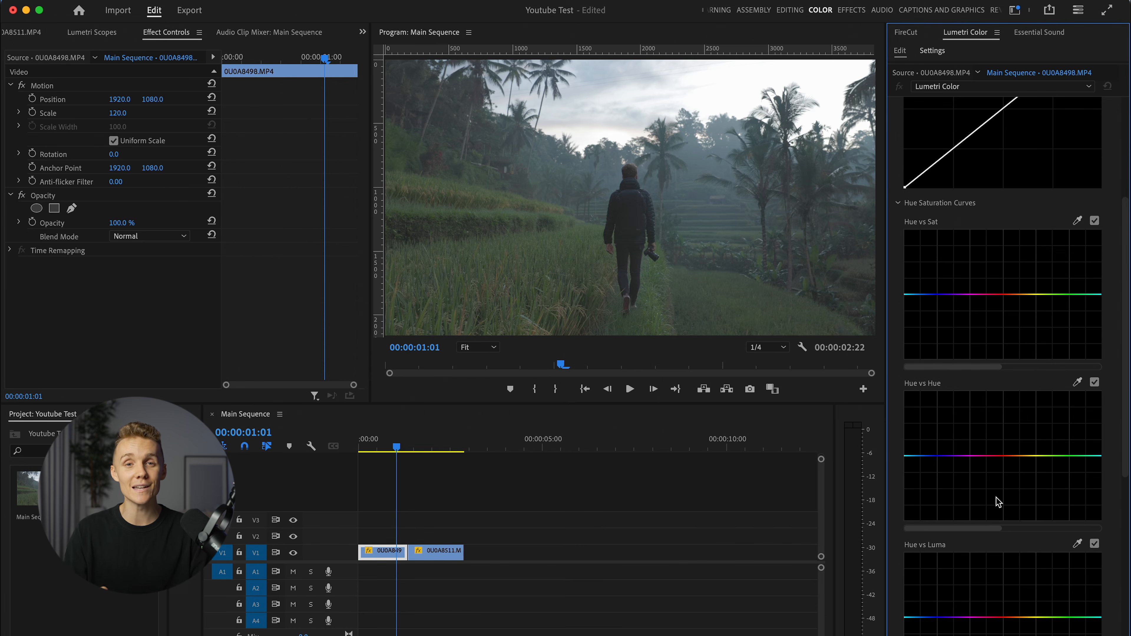
scroll(1011, 390, "up", 4)
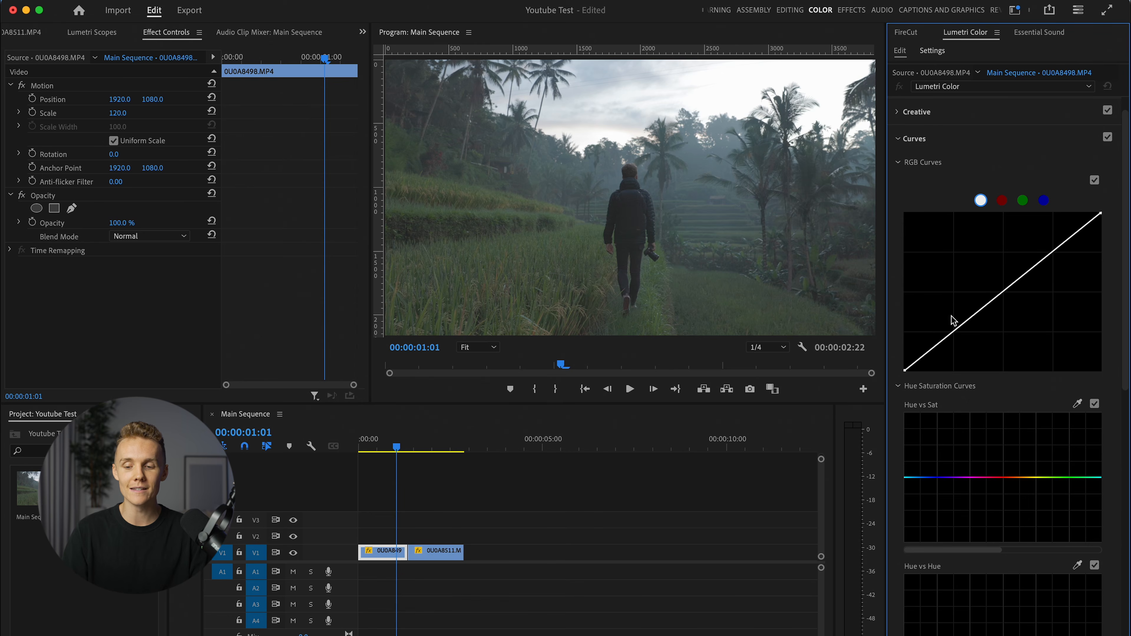
left_click(958, 150)
left_click(973, 194)
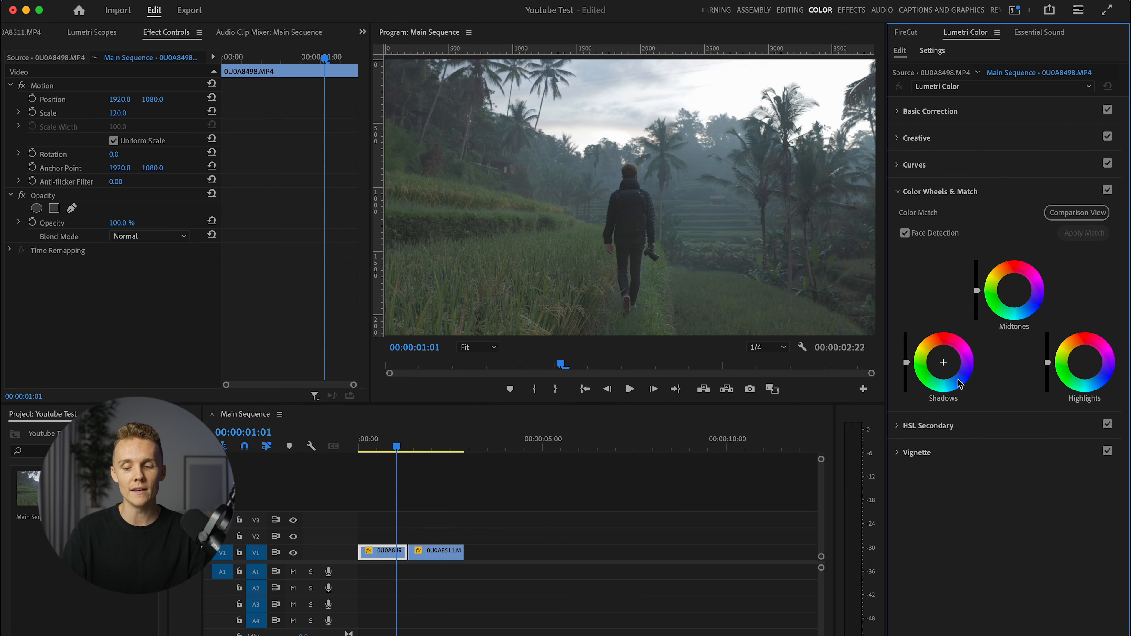
left_click(986, 191)
left_click(1004, 226)
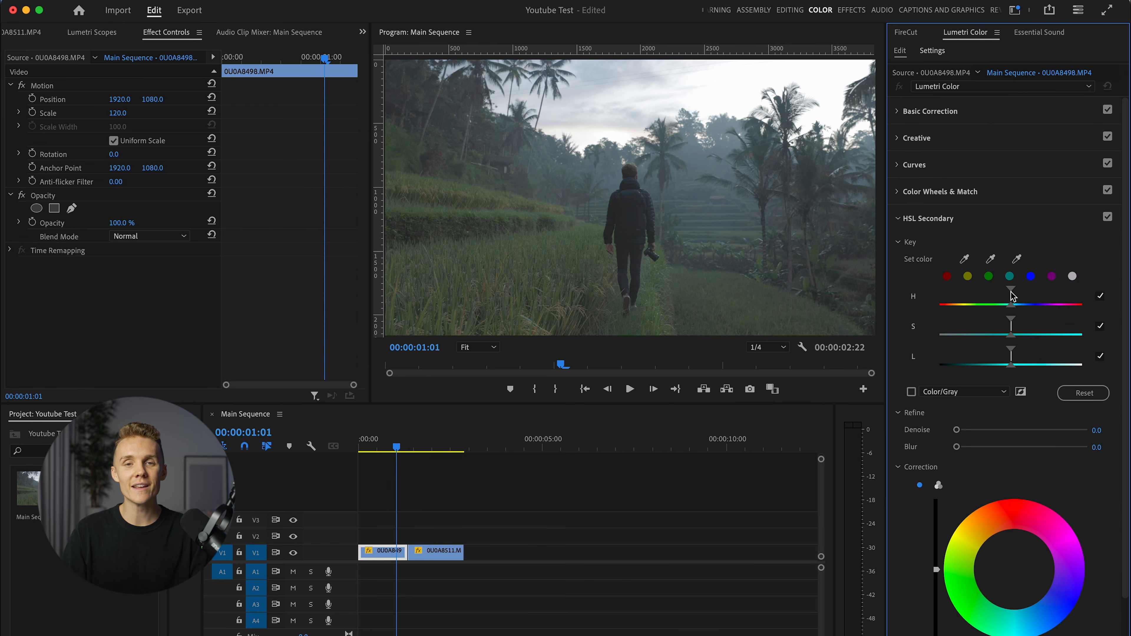
left_click(990, 214)
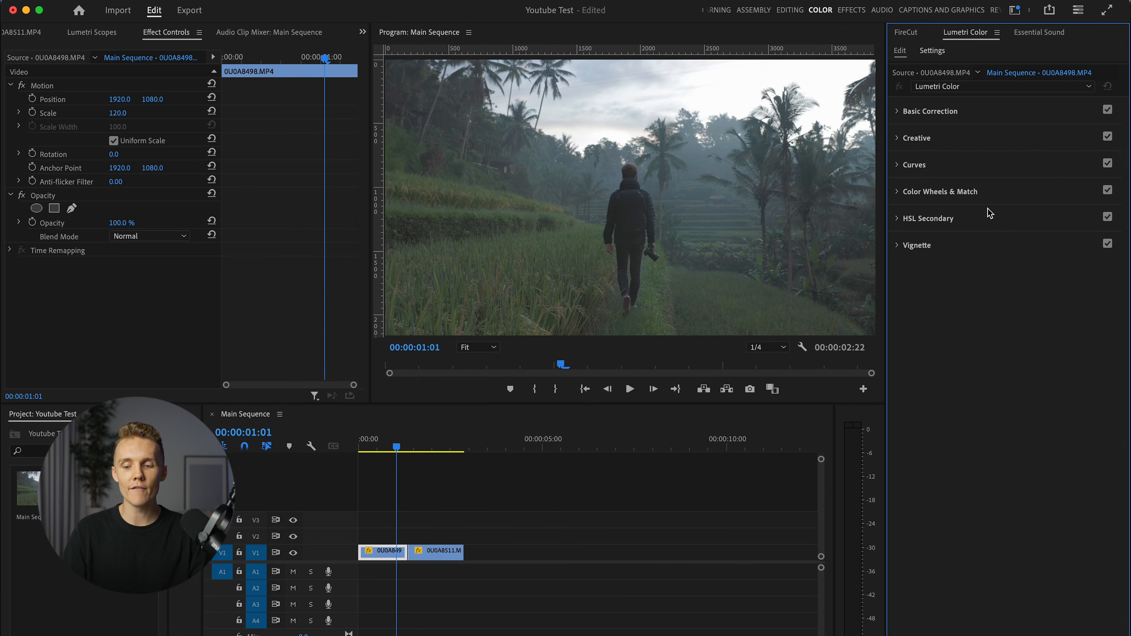
Step: Try a negative Vignette Amount on the first clip, return it to 0.0, and collapse the Vignette section
left_click(992, 247)
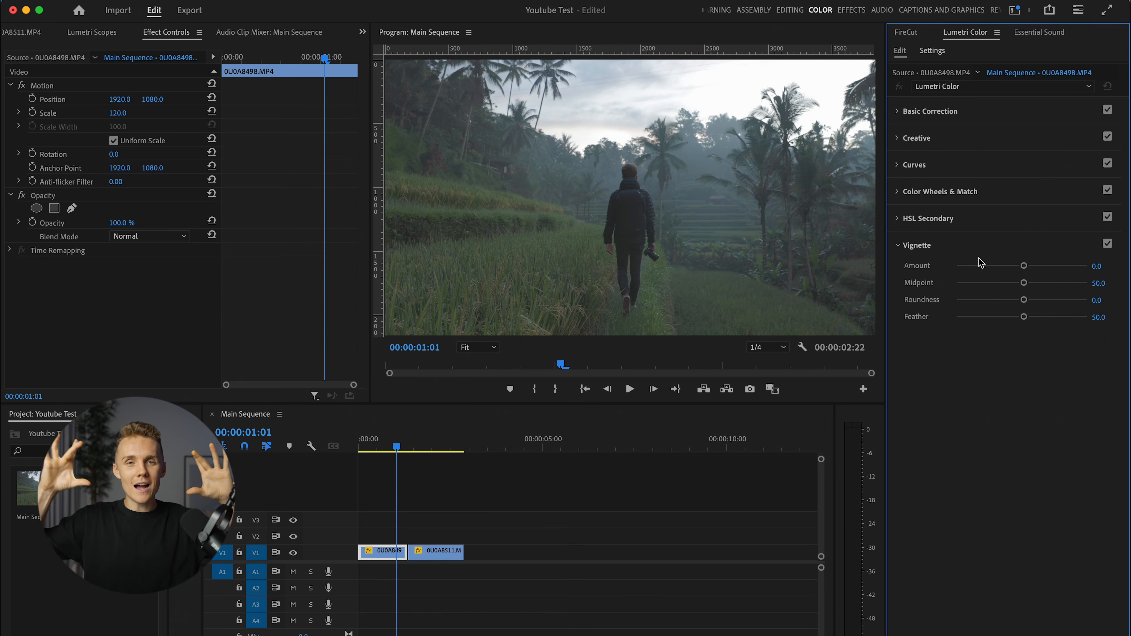
left_click_drag(1023, 266, 985, 270)
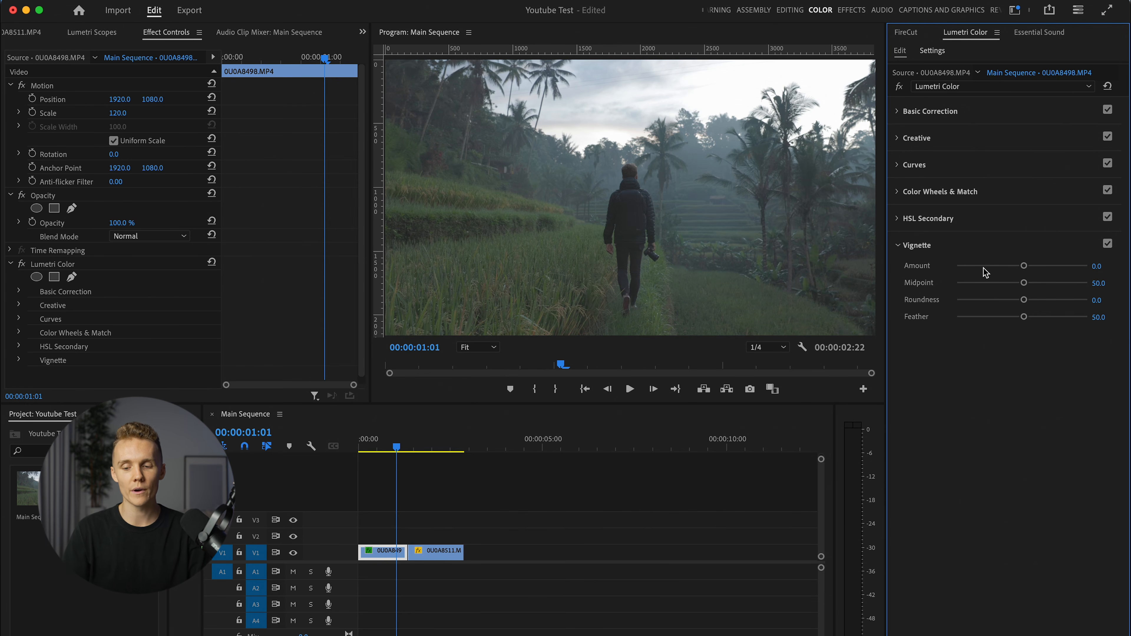
left_click(1010, 241)
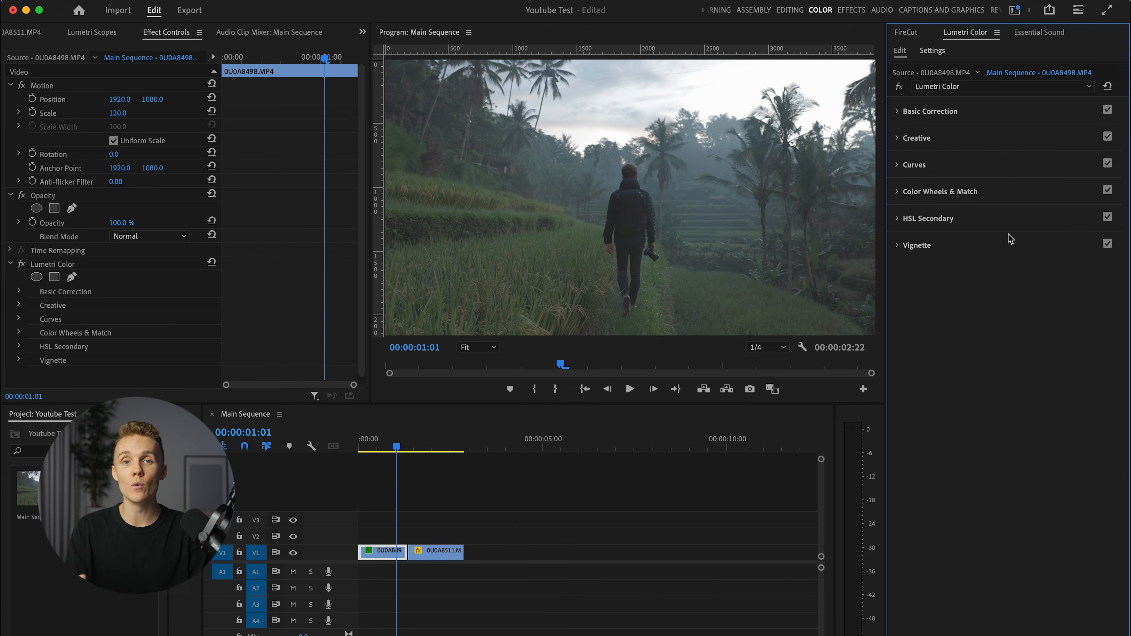
right_click(73, 560)
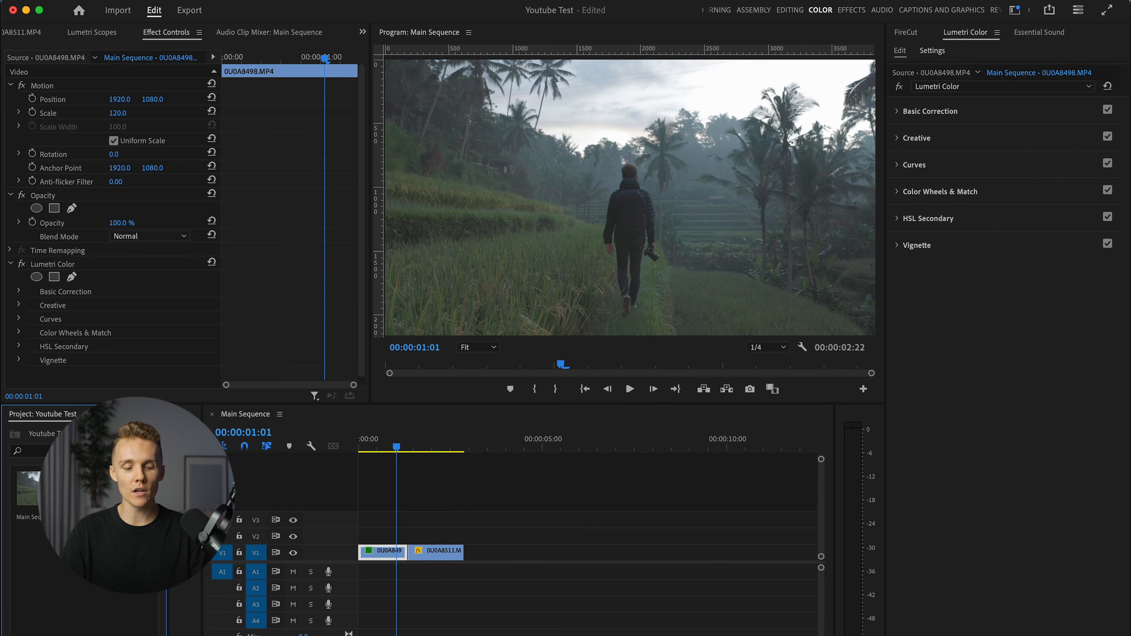
right_click(87, 549)
mouse_move(191, 485)
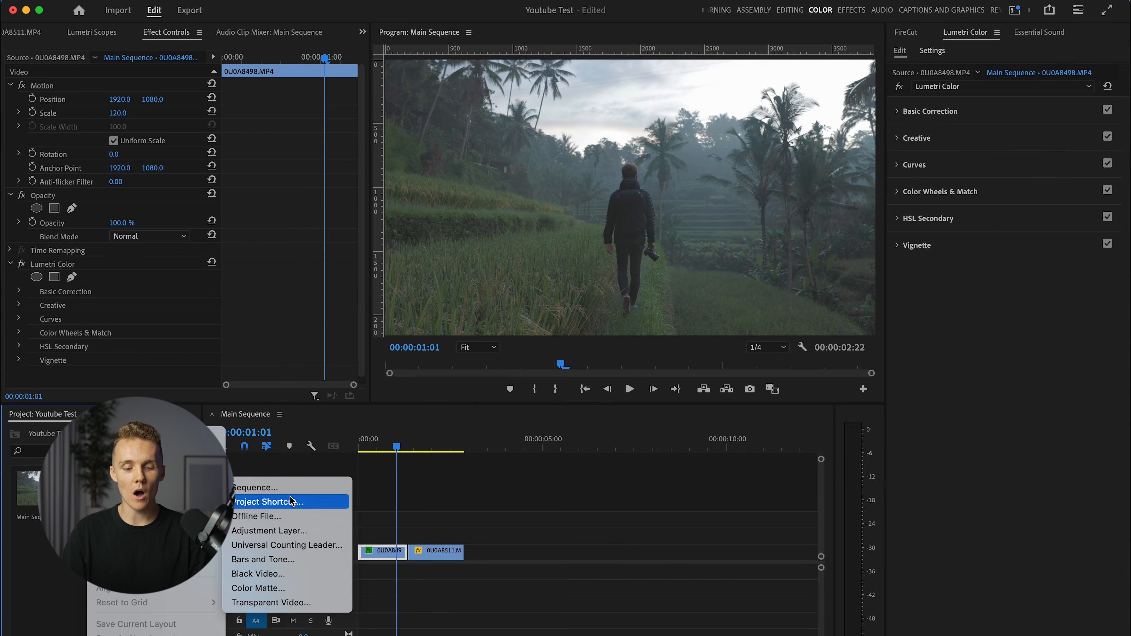
left_click(548, 512)
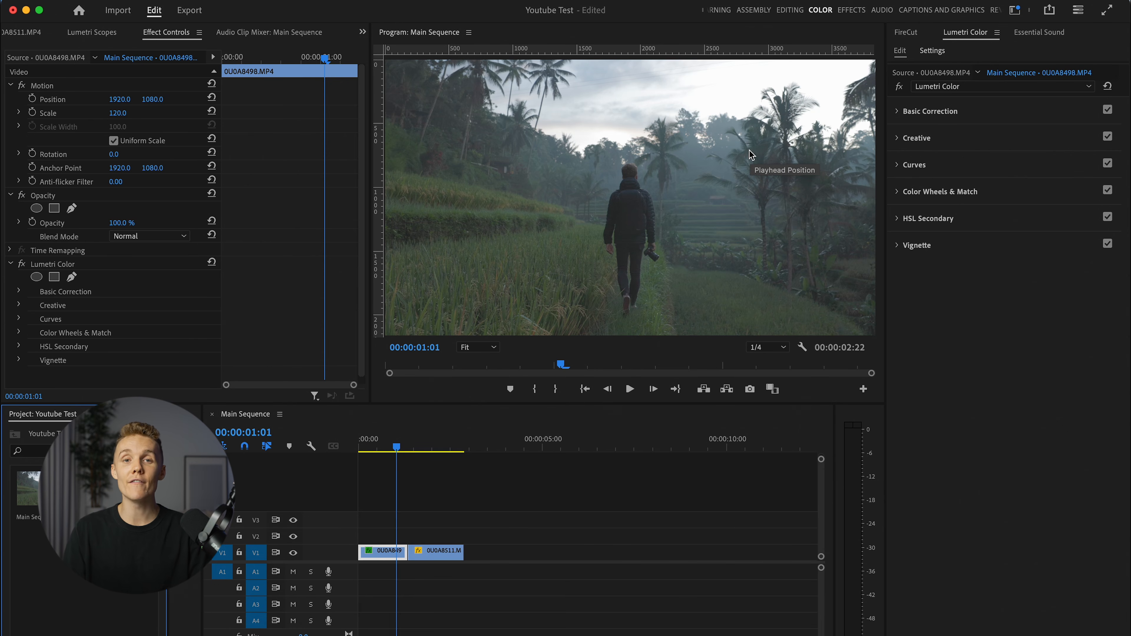
Step: Switch to the Assembly workspace and create a 3840 × 2160, 25.00 fps adjustment layer with square pixels in the Test Footage bin
left_click(763, 10)
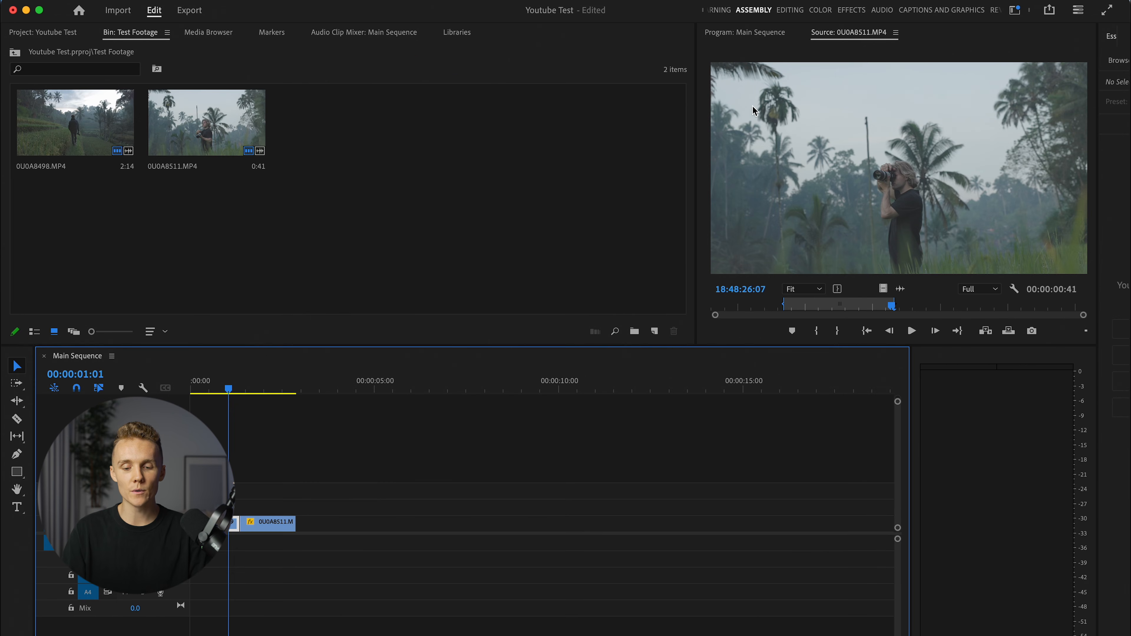
left_click(655, 332)
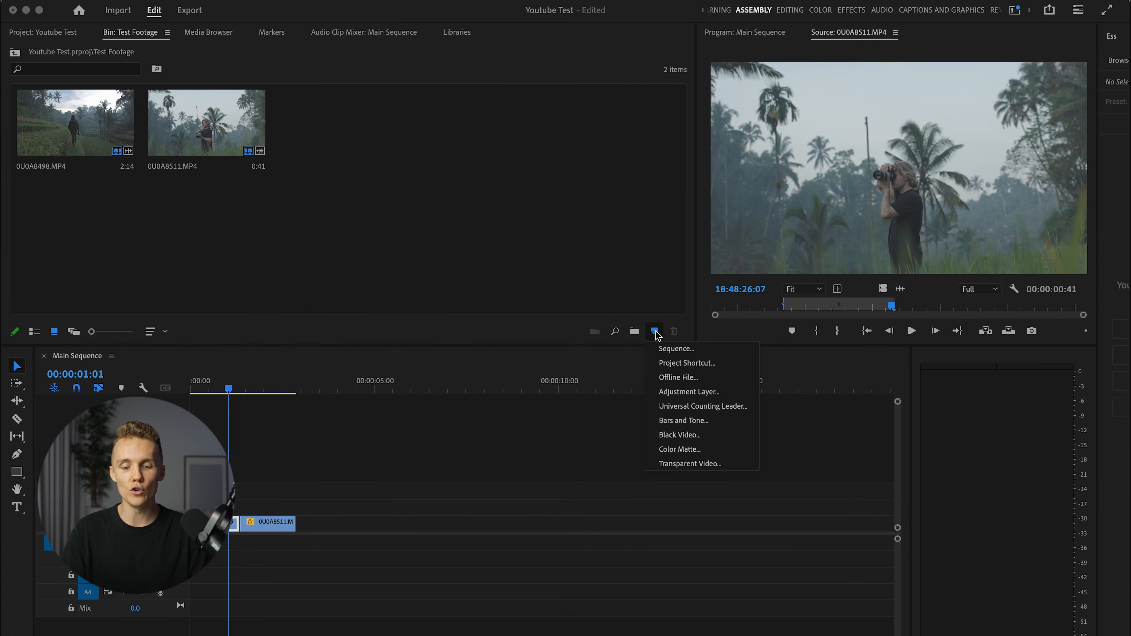
left_click(699, 392)
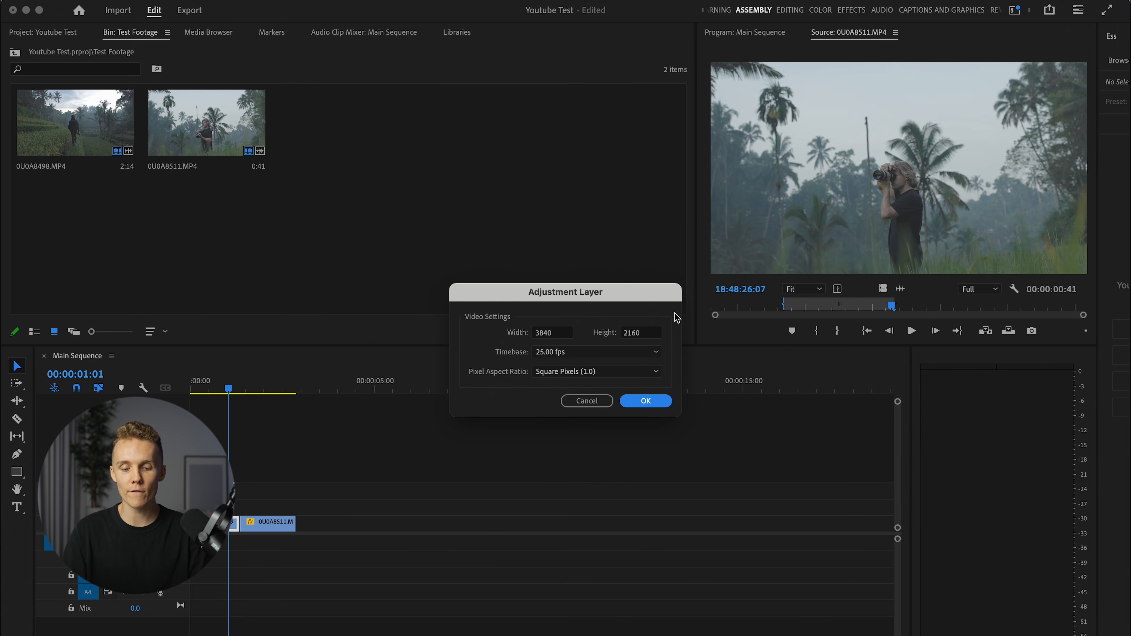
left_click(642, 403)
Step: Place the adjustment layer on Video 2 spanning exactly both clips, and select it in the Color workspace
left_click_drag(331, 140, 296, 506)
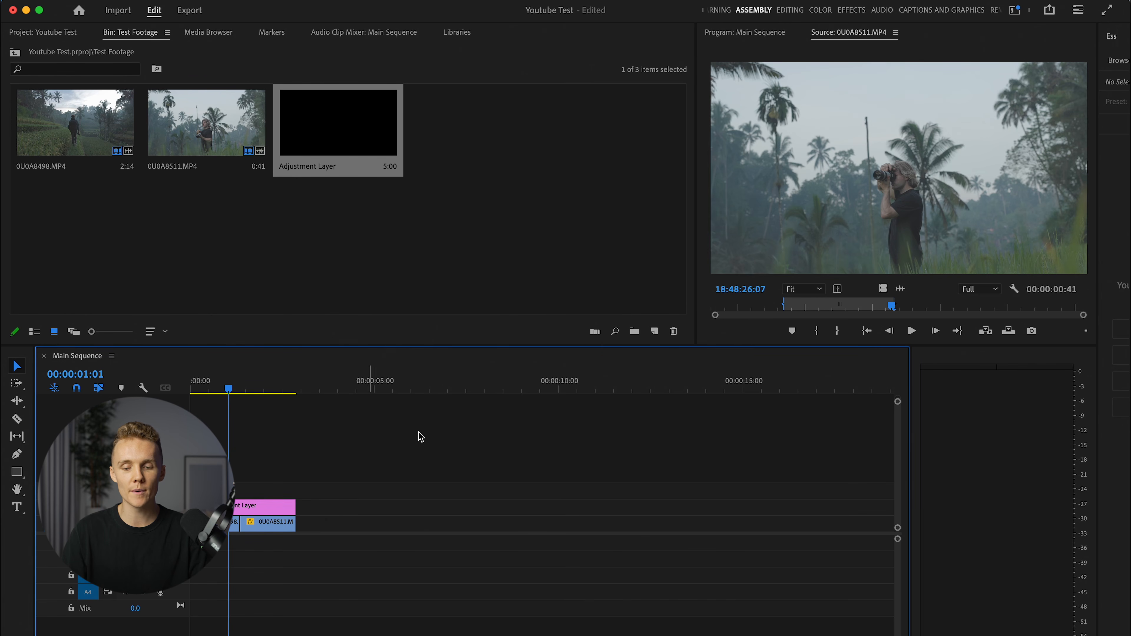
left_click(825, 9)
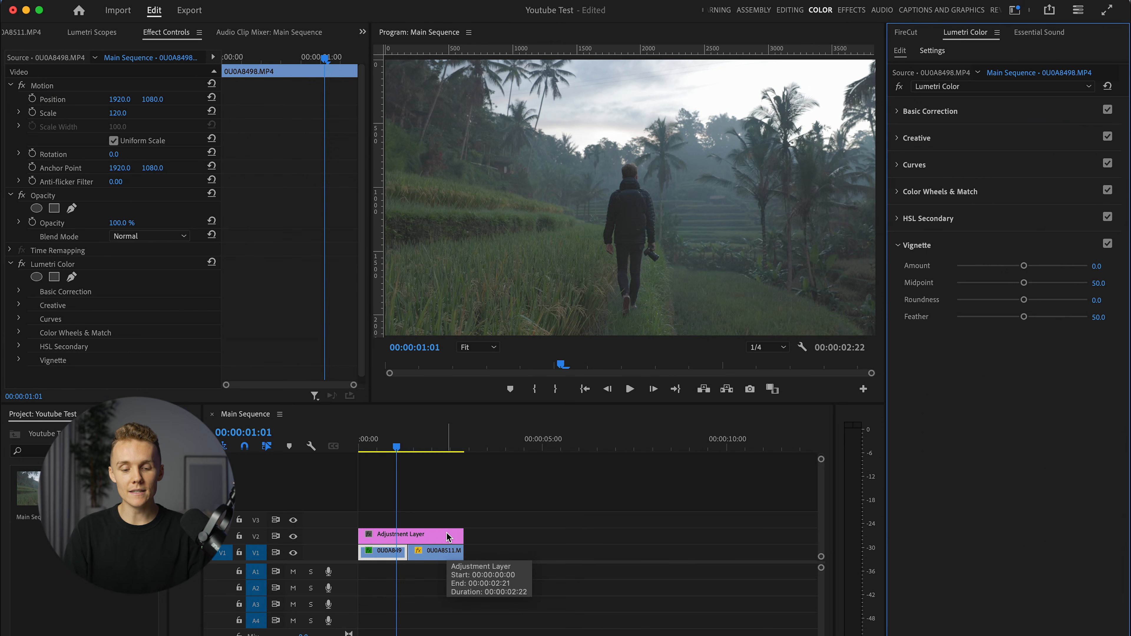
left_click(446, 534)
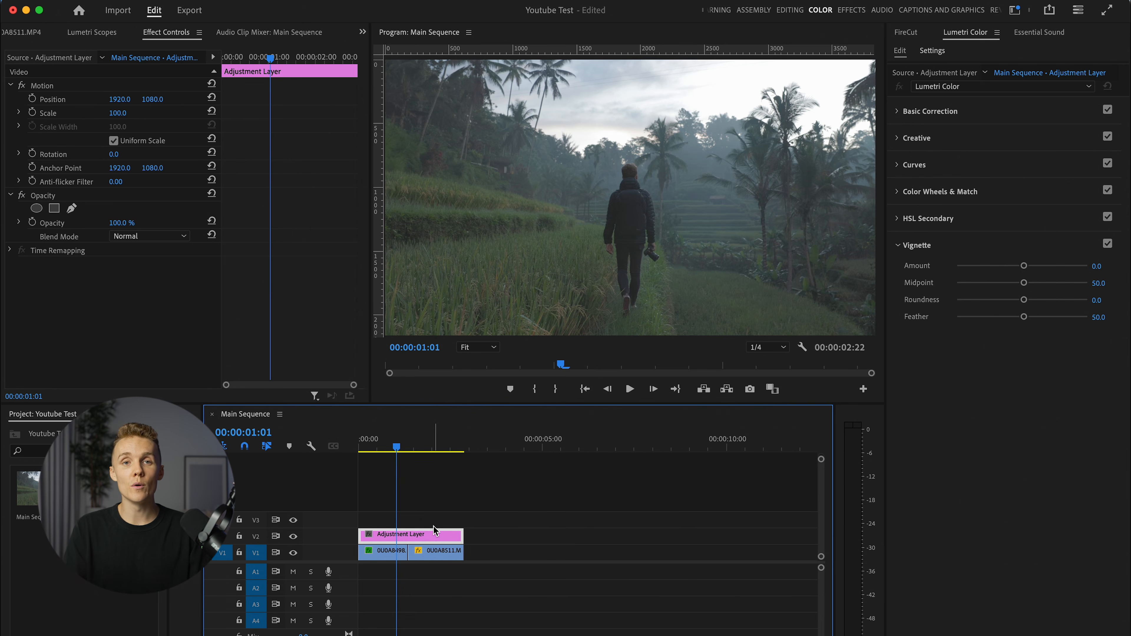
Step: Try scaling the adjustment layer to 601, check the first clip's effect settings, and set the layer's scale back to 100
left_click_drag(118, 113, 169, 113)
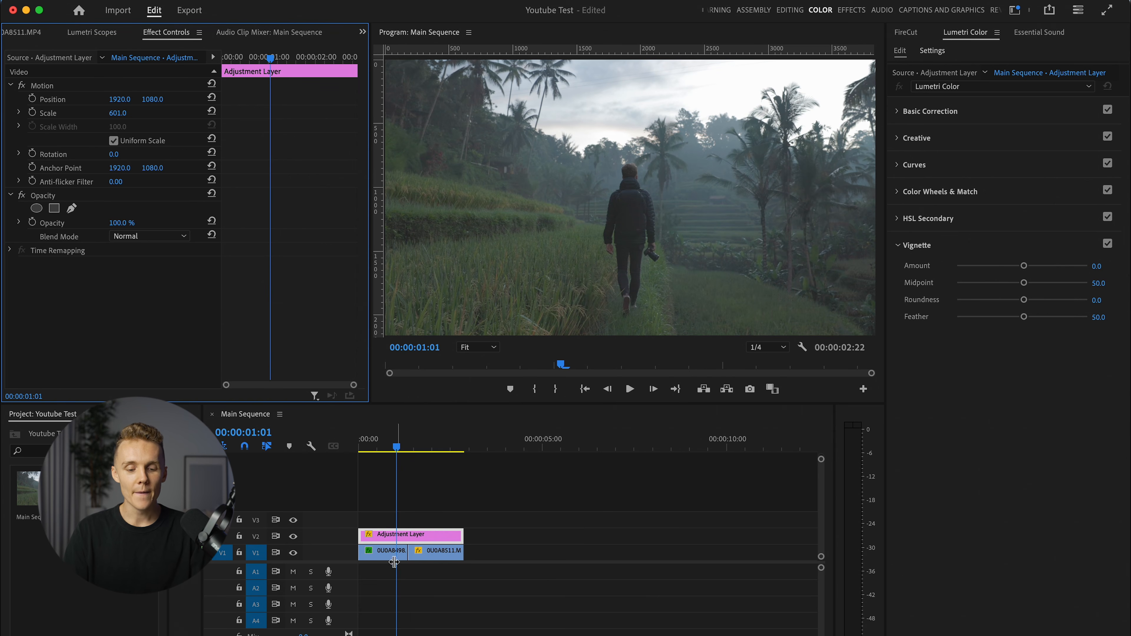
left_click(394, 561)
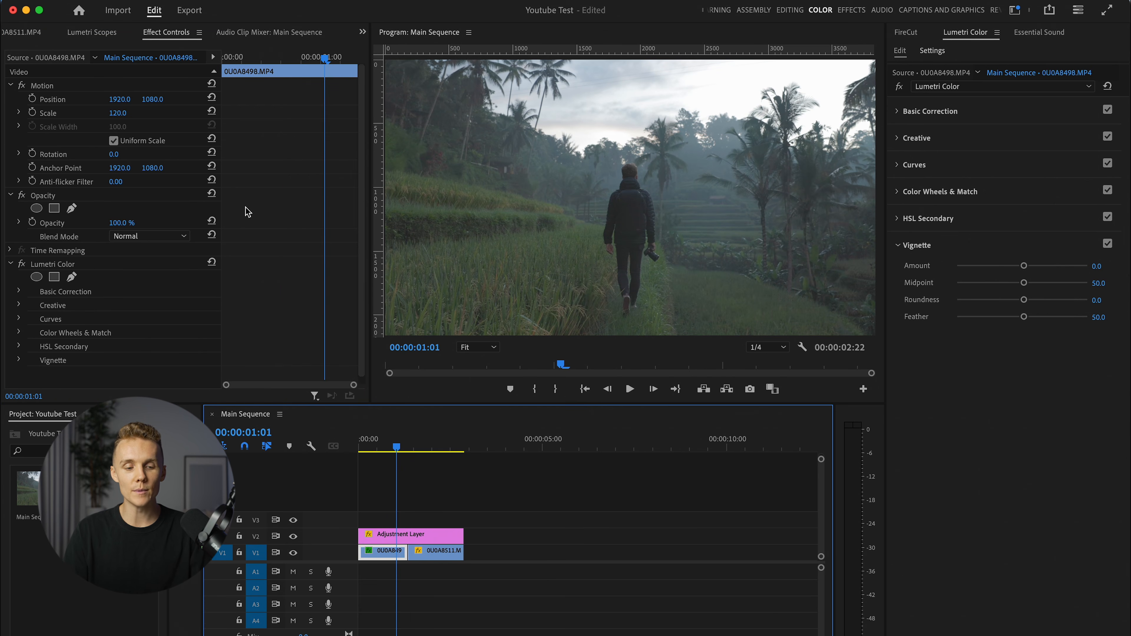
left_click(395, 534)
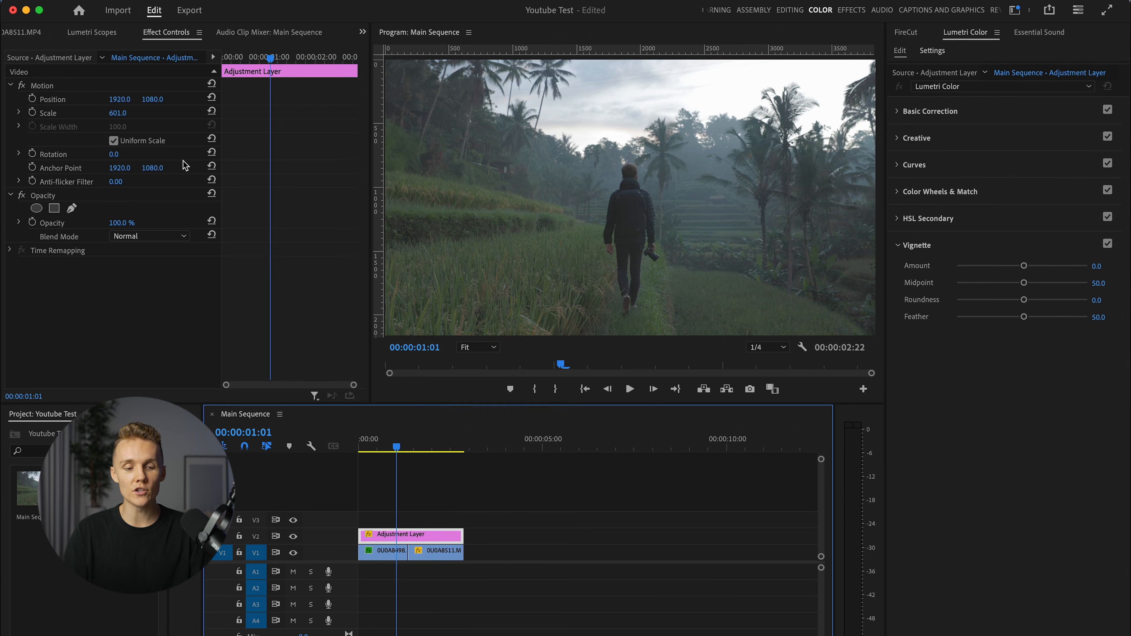
left_click(117, 113)
type("100")
key("Return")
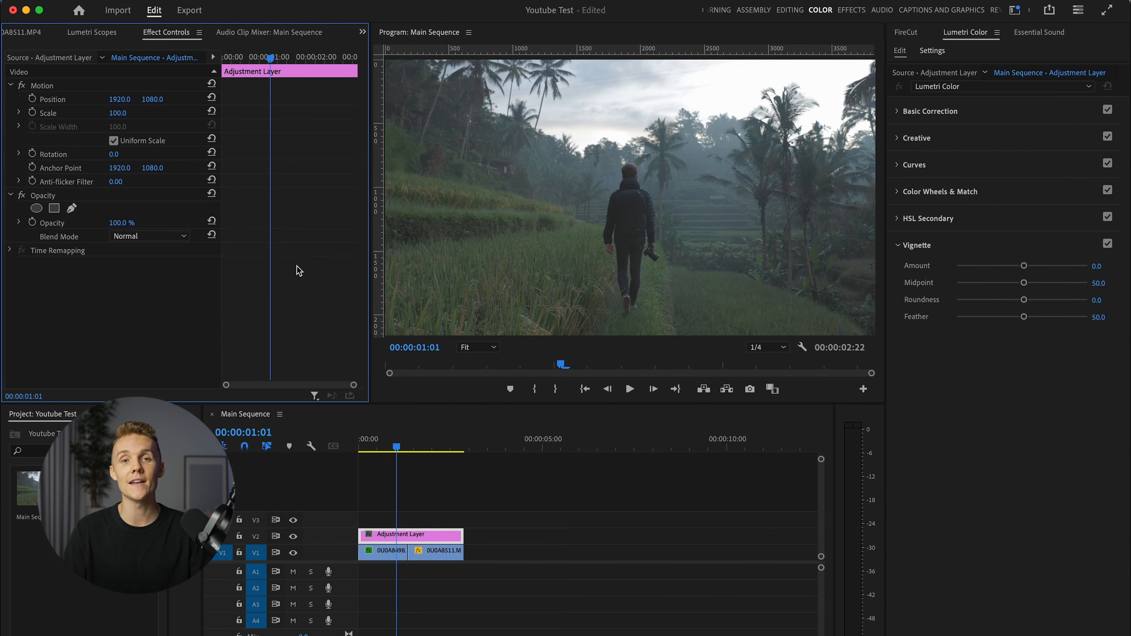
Step: In Basic Correction, set the adjustment layer's Exposure to 0.8, Highlights to 36.3, Shadows to -64.2 and Temperature to 7.5
left_click(935, 114)
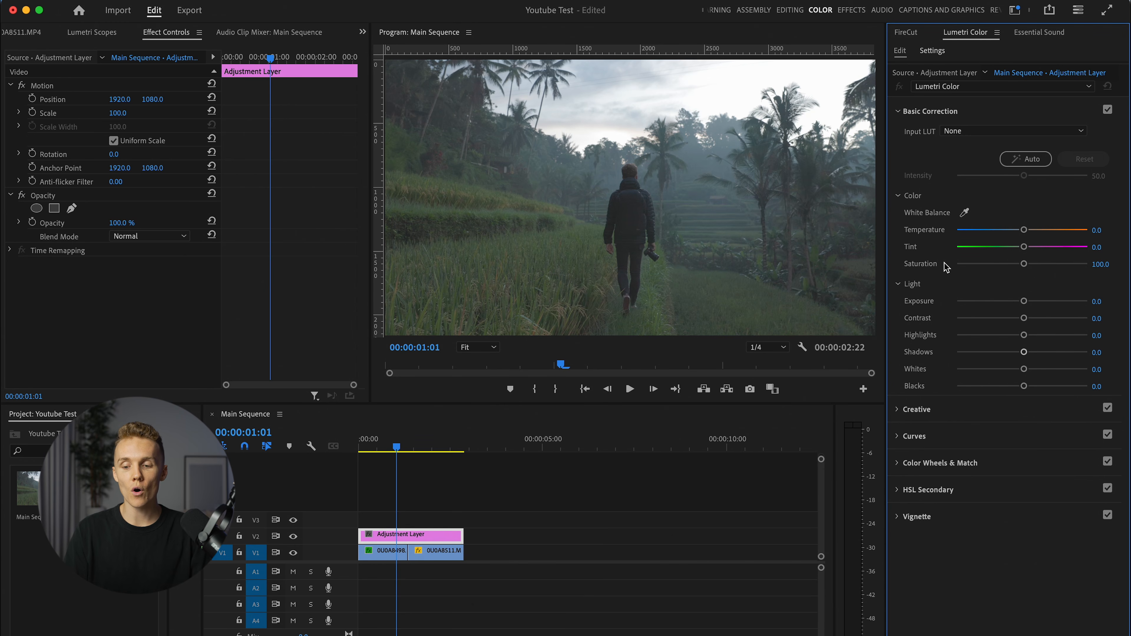
left_click_drag(1025, 353, 1047, 337)
left_click_drag(1025, 302, 1033, 302)
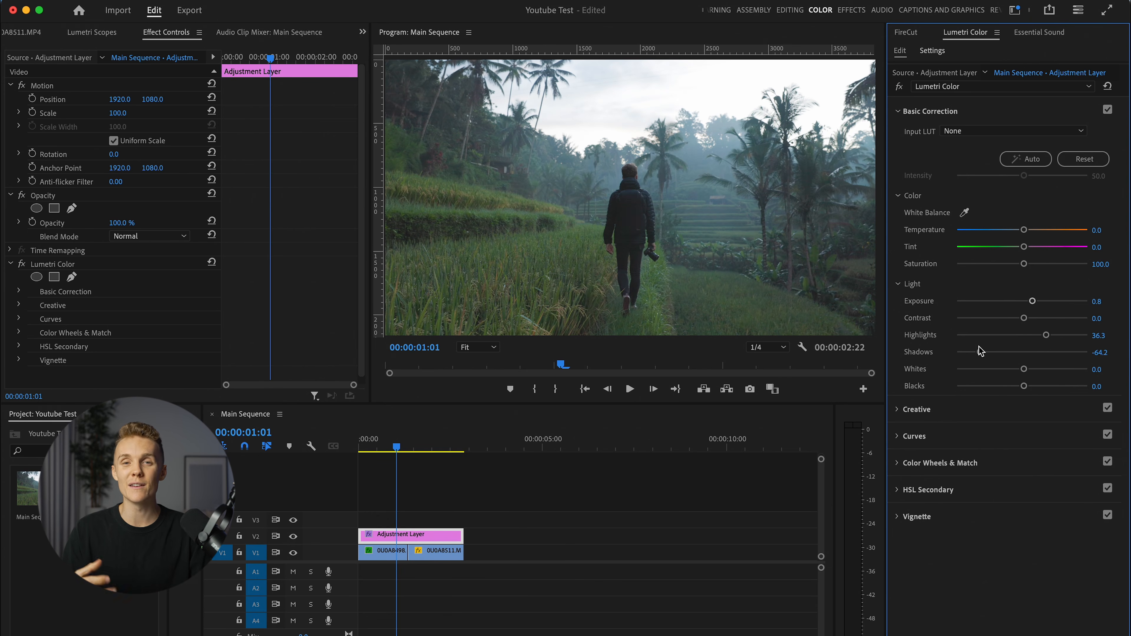
left_click_drag(1024, 230, 1026, 231)
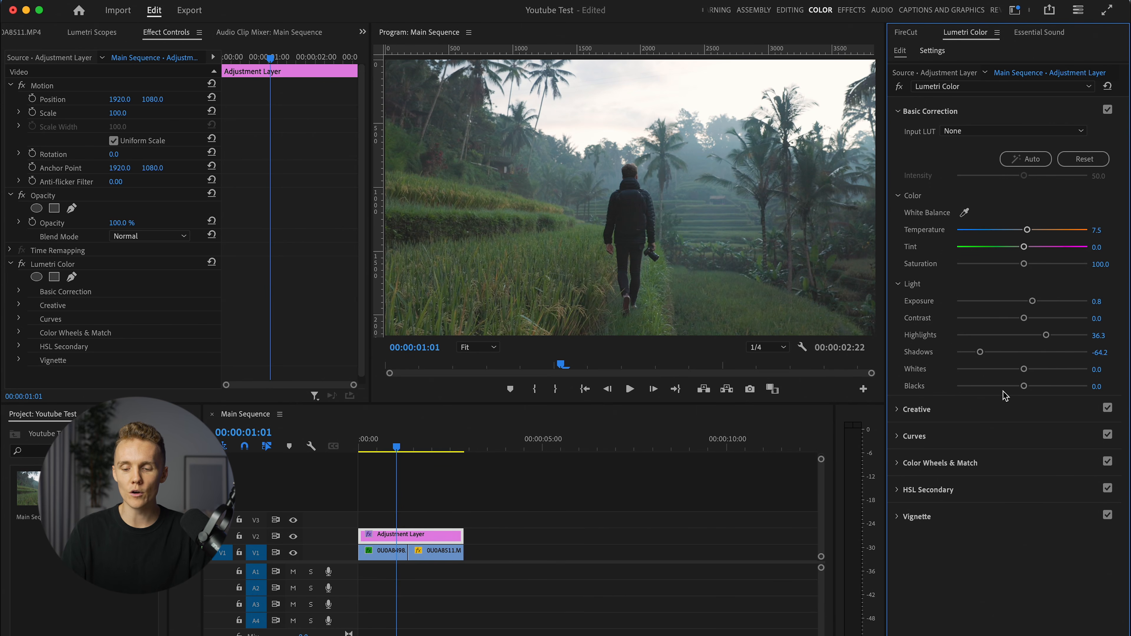
Step: Shape the adjustment layer's white RGB curve into a gentle S with three points, lowering the shadows and raising the midtones and highlights
left_click(950, 435)
left_click_drag(955, 359, 954, 361)
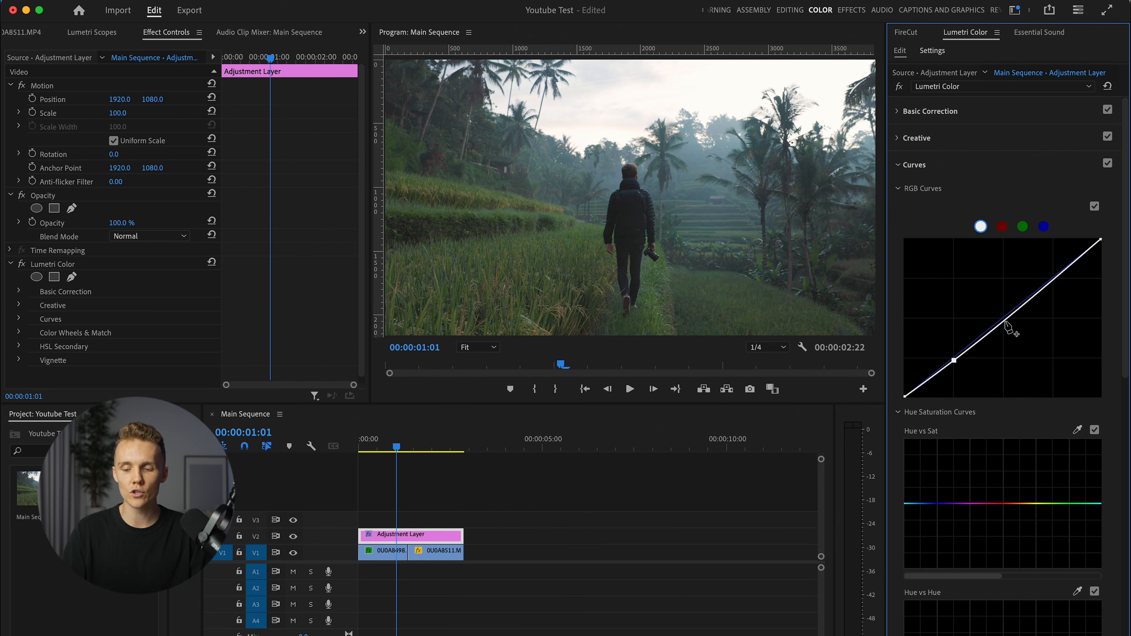
left_click_drag(1004, 320, 1003, 315)
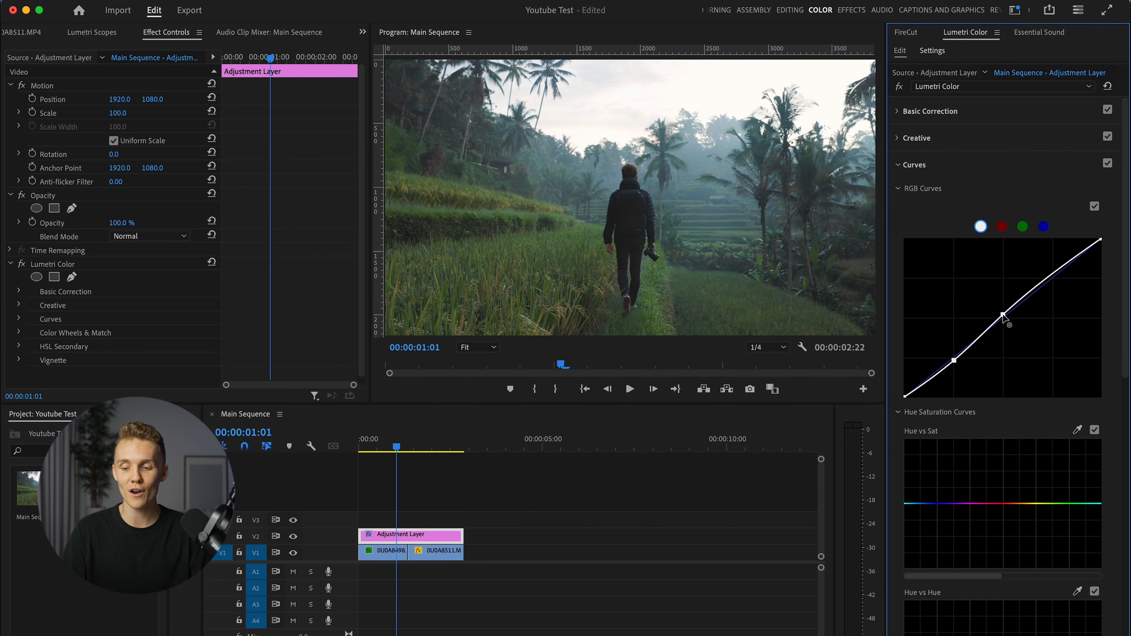
left_click_drag(1052, 274, 1052, 271)
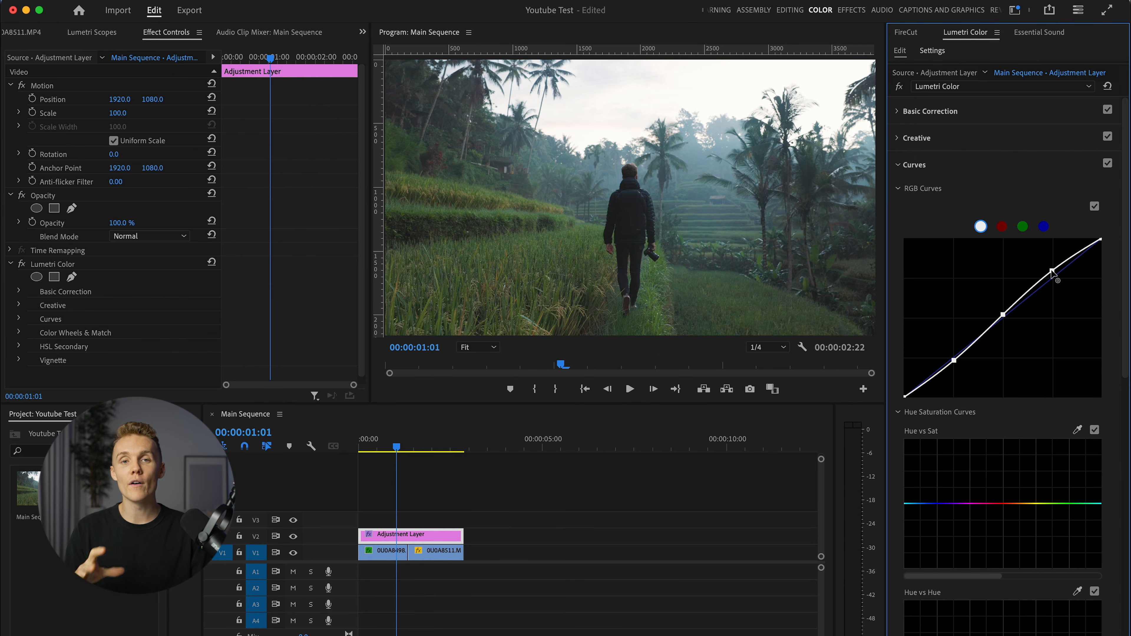
scroll(1054, 402, "down", 3)
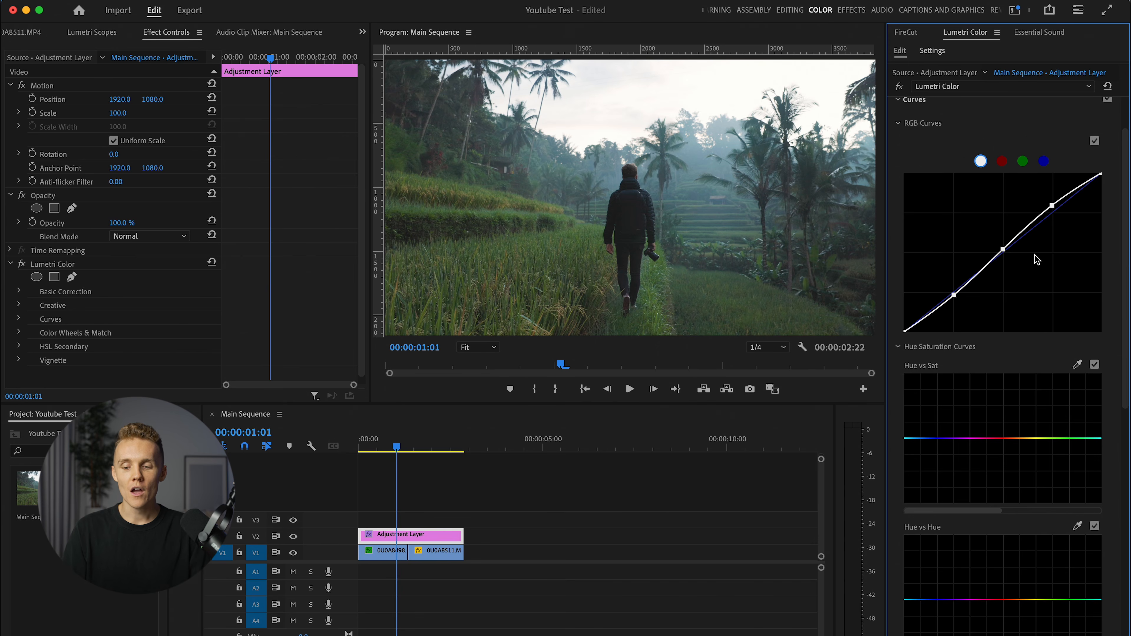
scroll(974, 359, "up", 3)
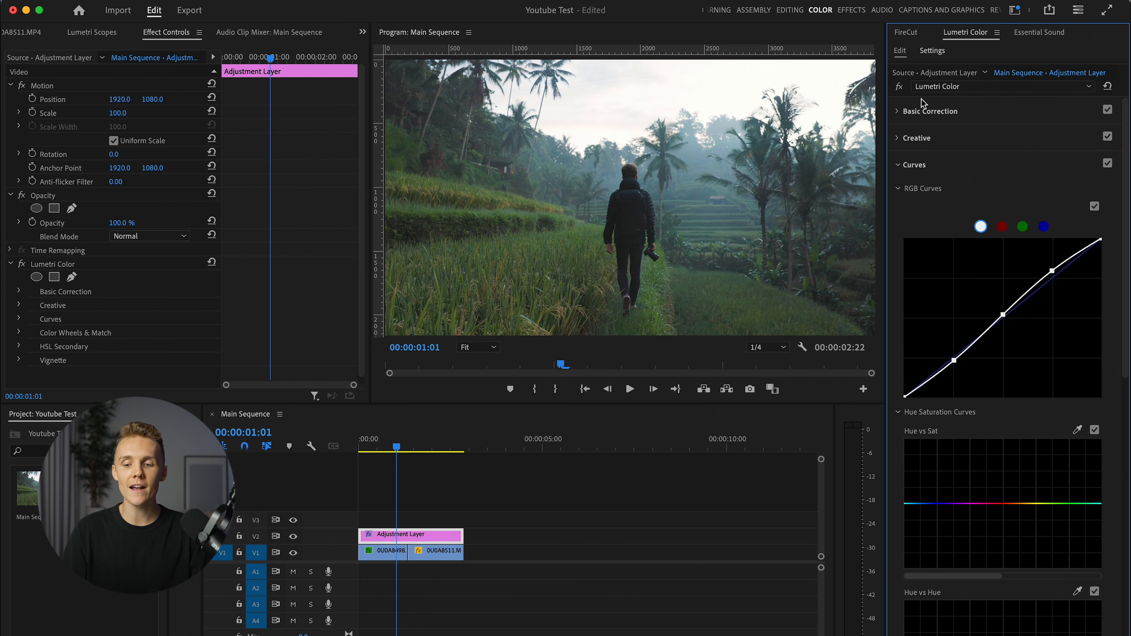
Step: Bypass and re-enable the adjustment layer's Lumetri Color effect twice to compare the image with and without the grade
left_click(900, 86)
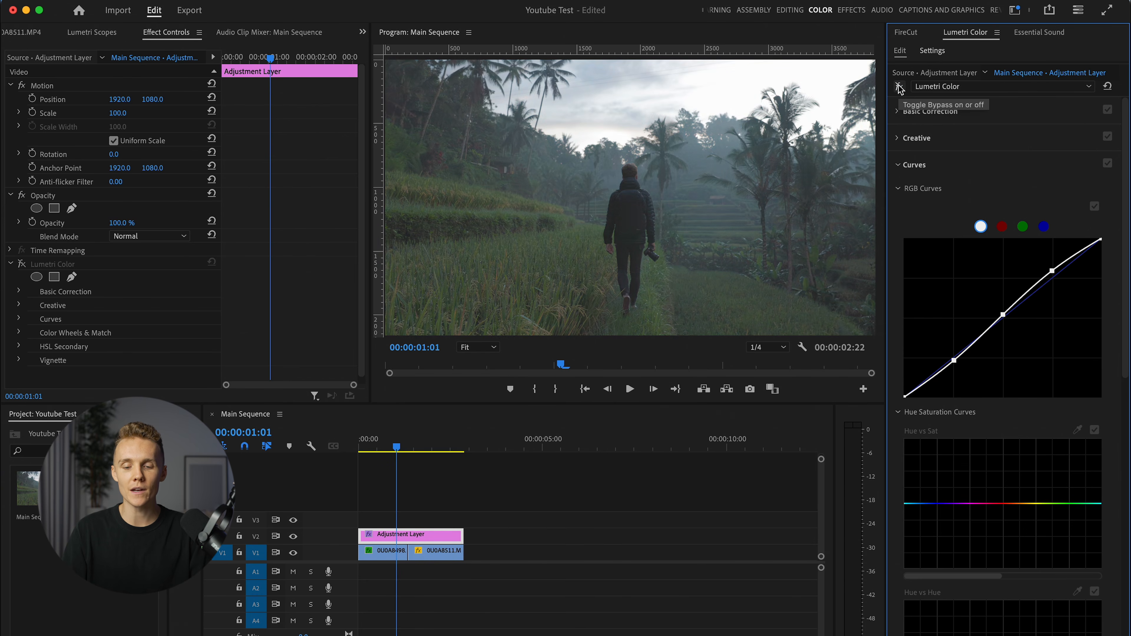
left_click(899, 86)
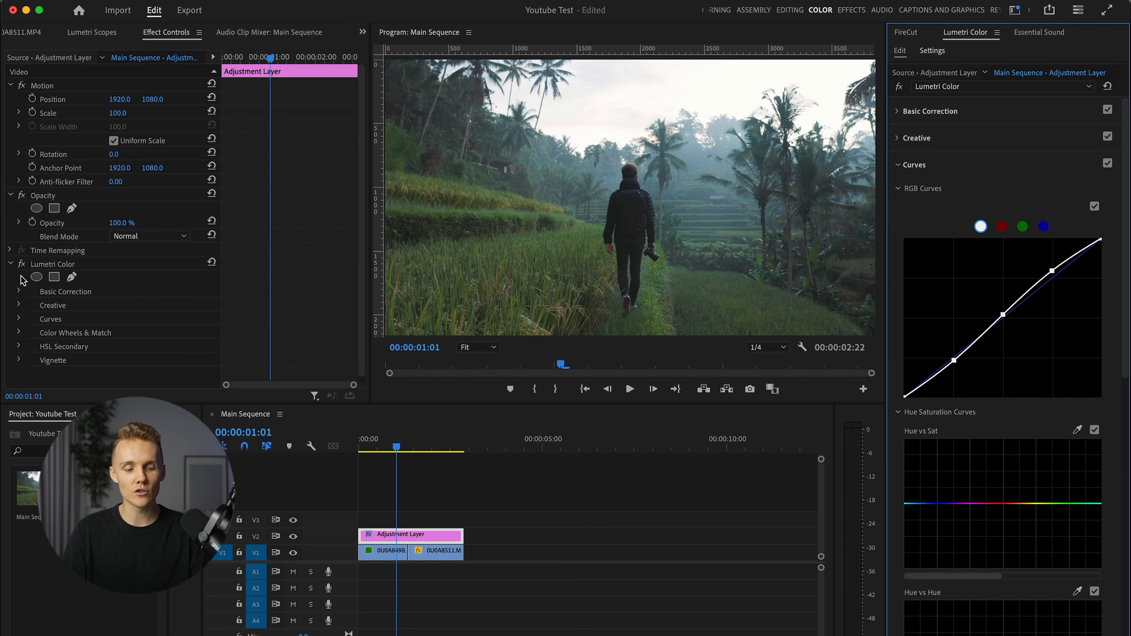
left_click(21, 265)
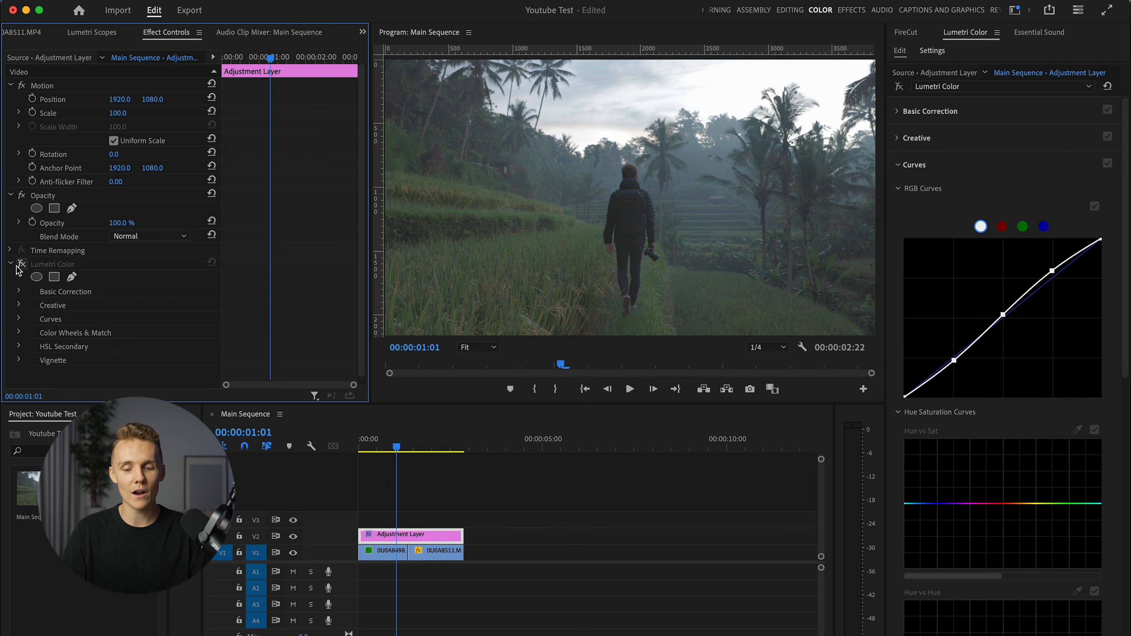
left_click(18, 266)
Step: Add four points to the Hue vs Sat curve, anchoring violet and red and lowering the saturation of greens and cyans
scroll(1004, 531, "down", 2)
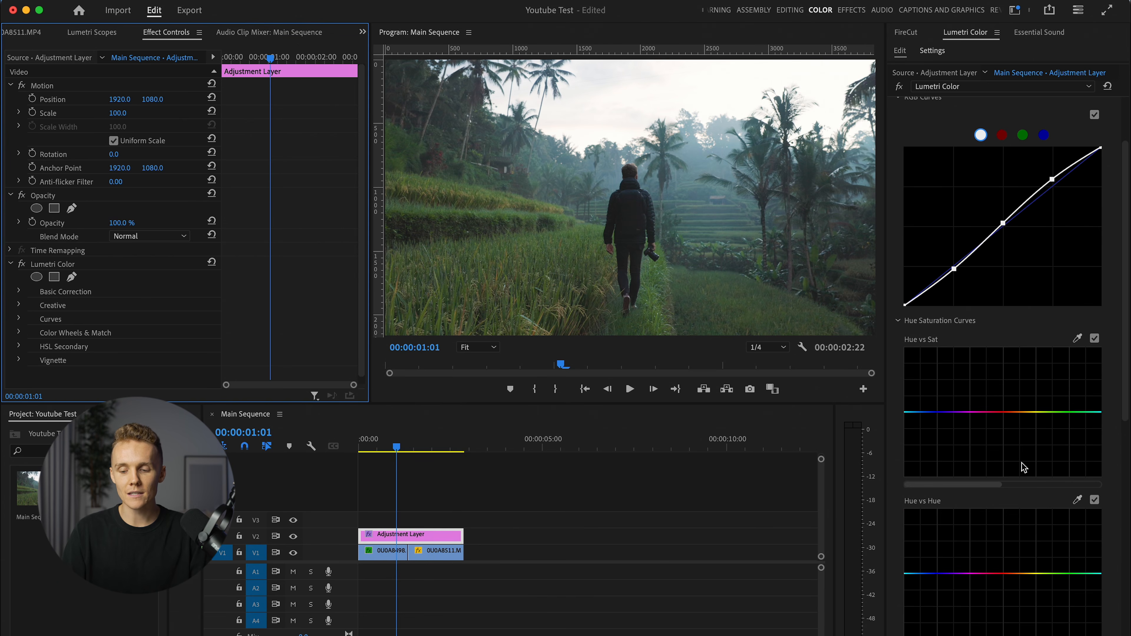
left_click(1015, 412)
left_click(1093, 413)
left_click_drag(1064, 413, 1093, 430)
left_click(956, 414)
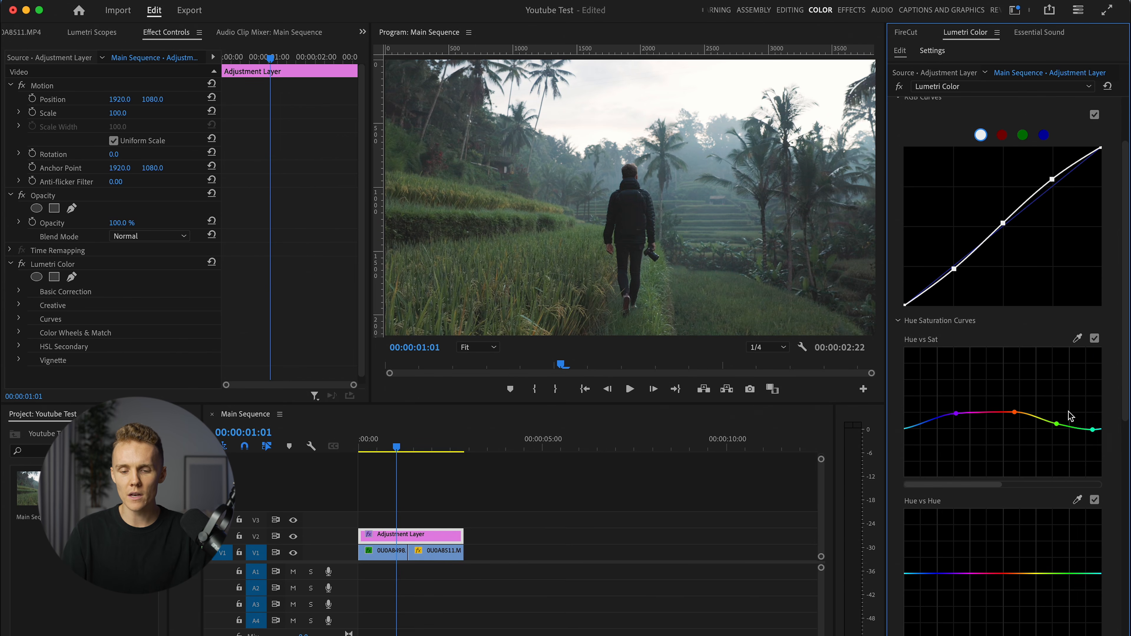
Step: In Basic Correction, warm the adjustment layer's Temperature to 13.4
scroll(967, 241, "up", 4)
left_click(934, 109)
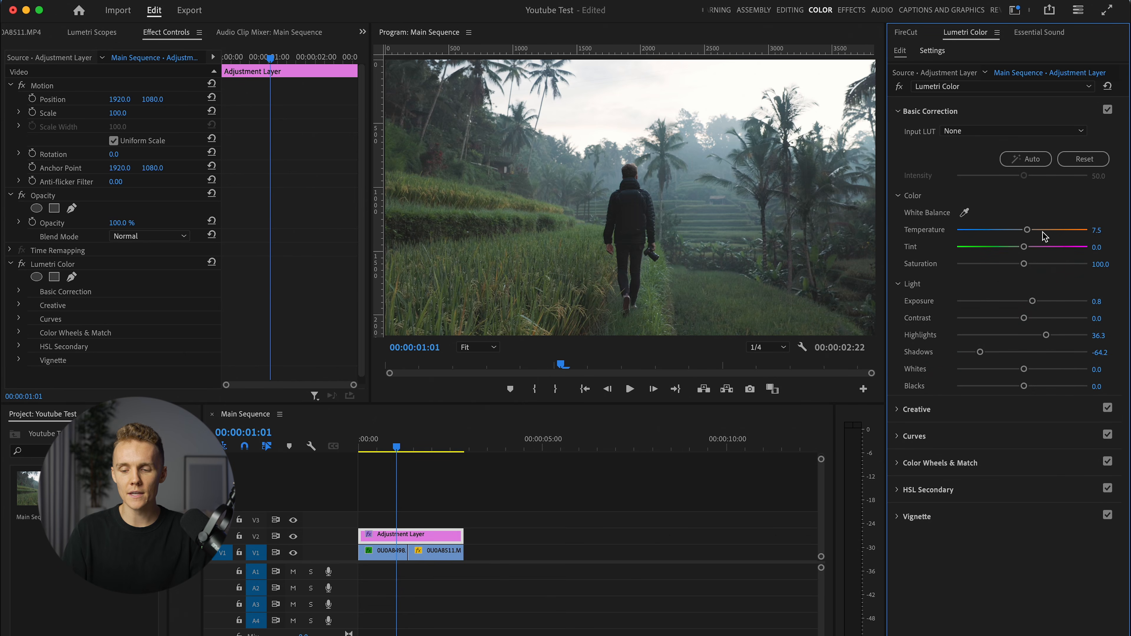
left_click_drag(1030, 231, 1031, 232)
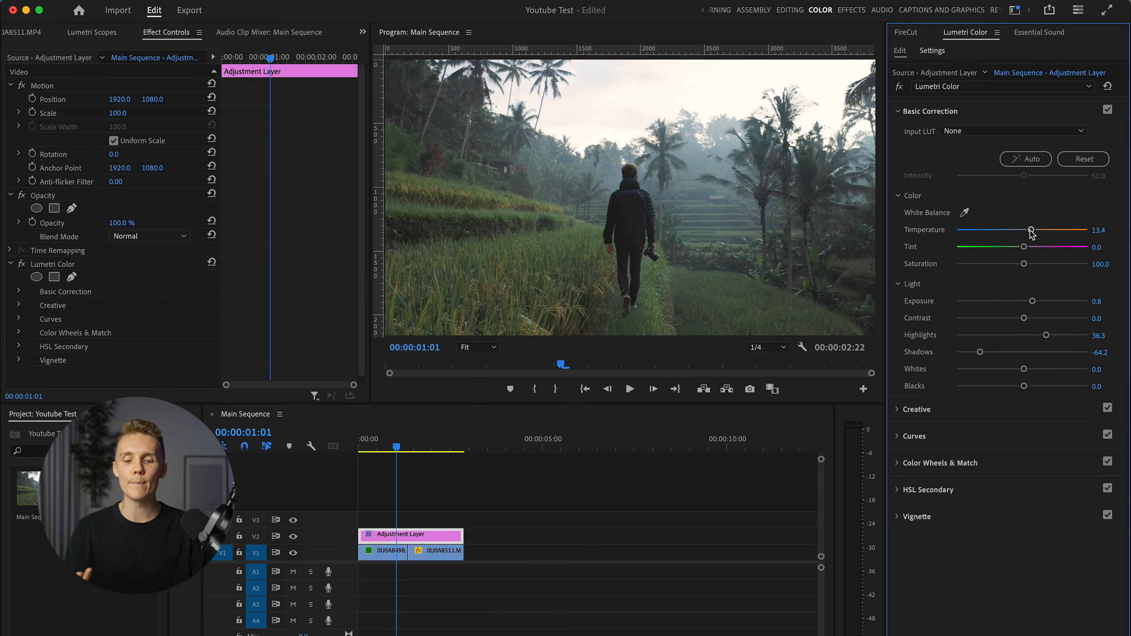
Step: Set the adjustment layer's Vignette Amount to -0.4, compare the image with Lumetri Color bypassed and enabled, and collapse the Vignette settings
left_click(940, 517)
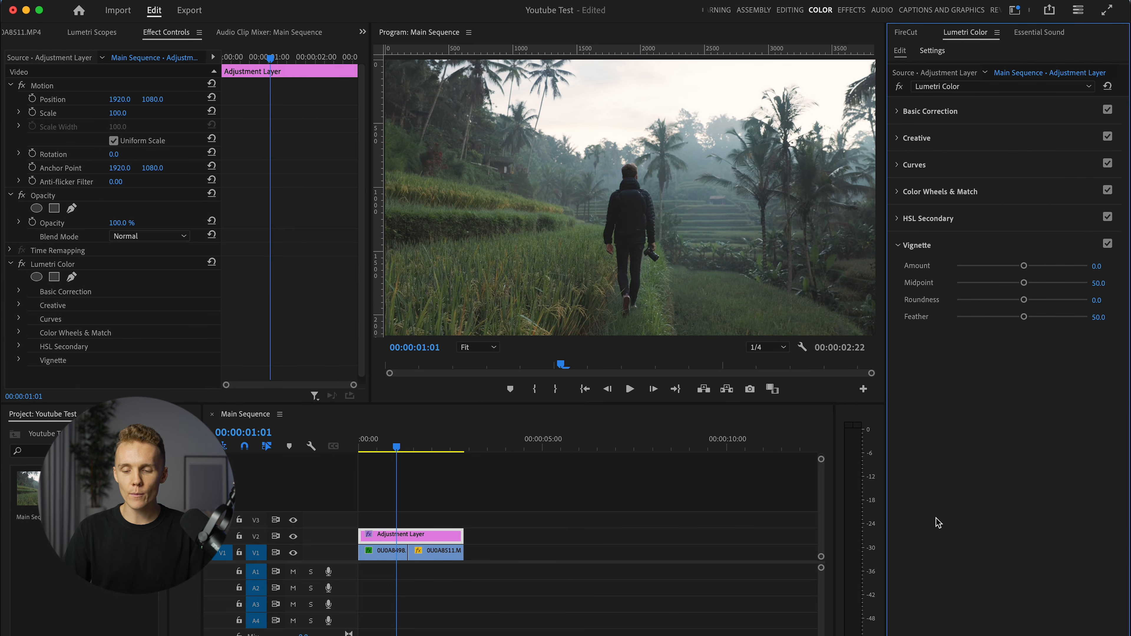
left_click_drag(1023, 266, 1015, 271)
left_click(900, 87)
left_click(900, 87)
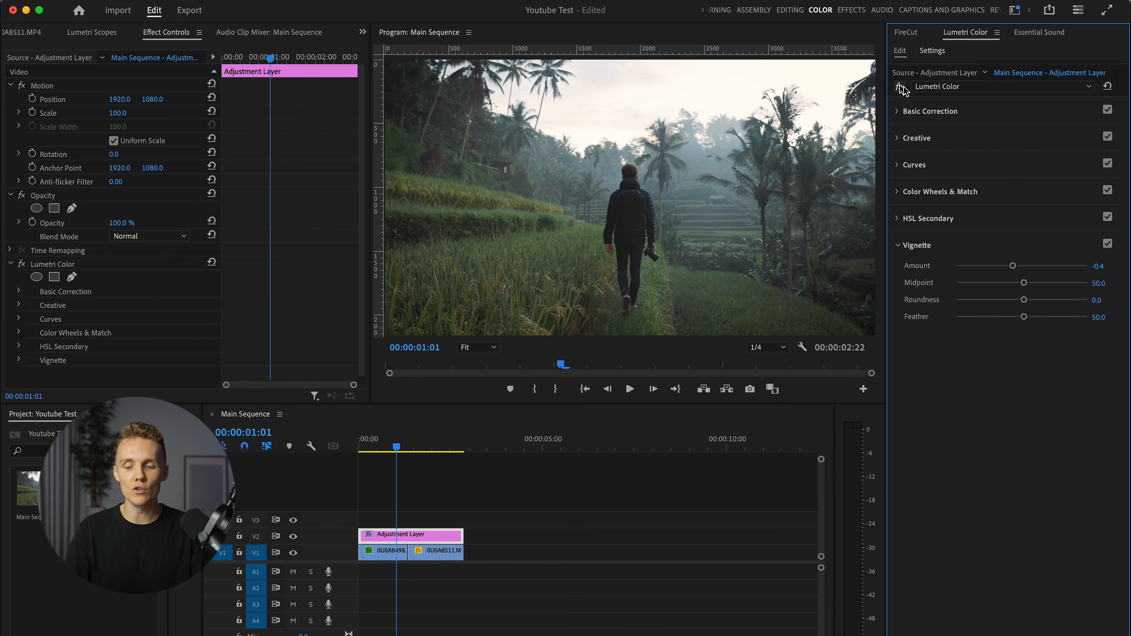
left_click(951, 239)
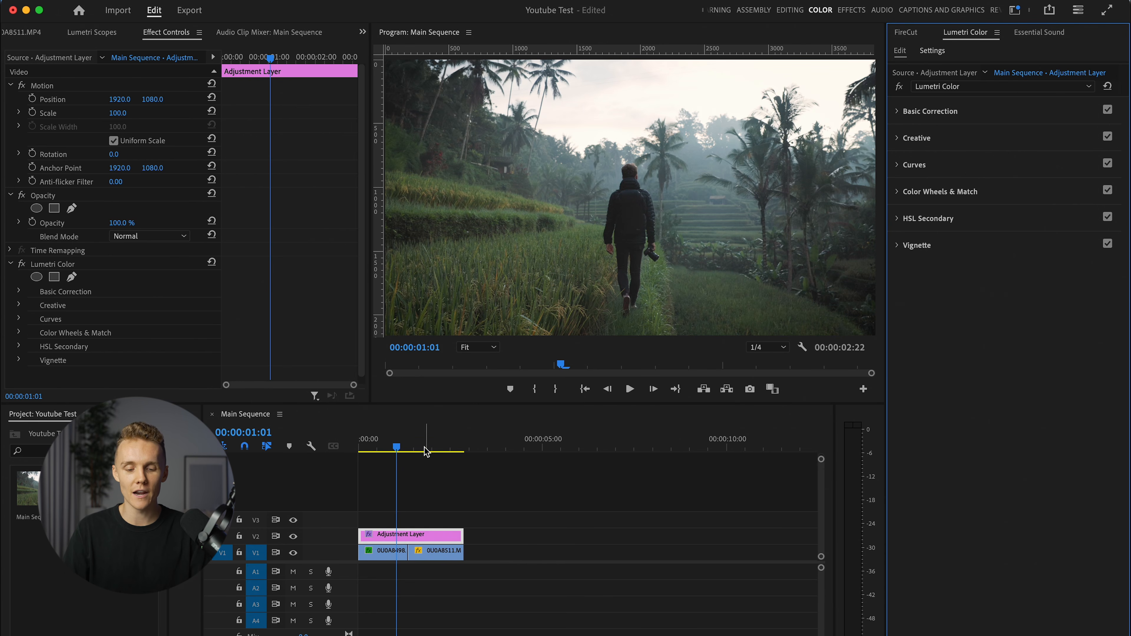
Step: Examine the grade on the second clip with Lumetri Color off and on, and compare the look of both clips along the sequence
left_click_drag(396, 447, 433, 447)
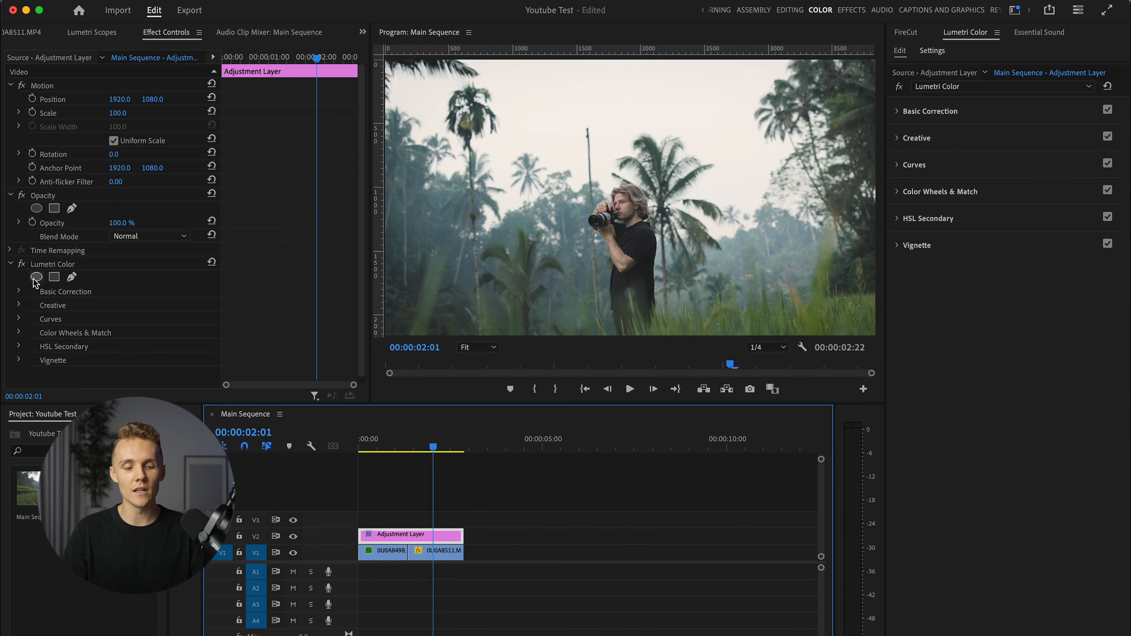
left_click(21, 264)
left_click(21, 265)
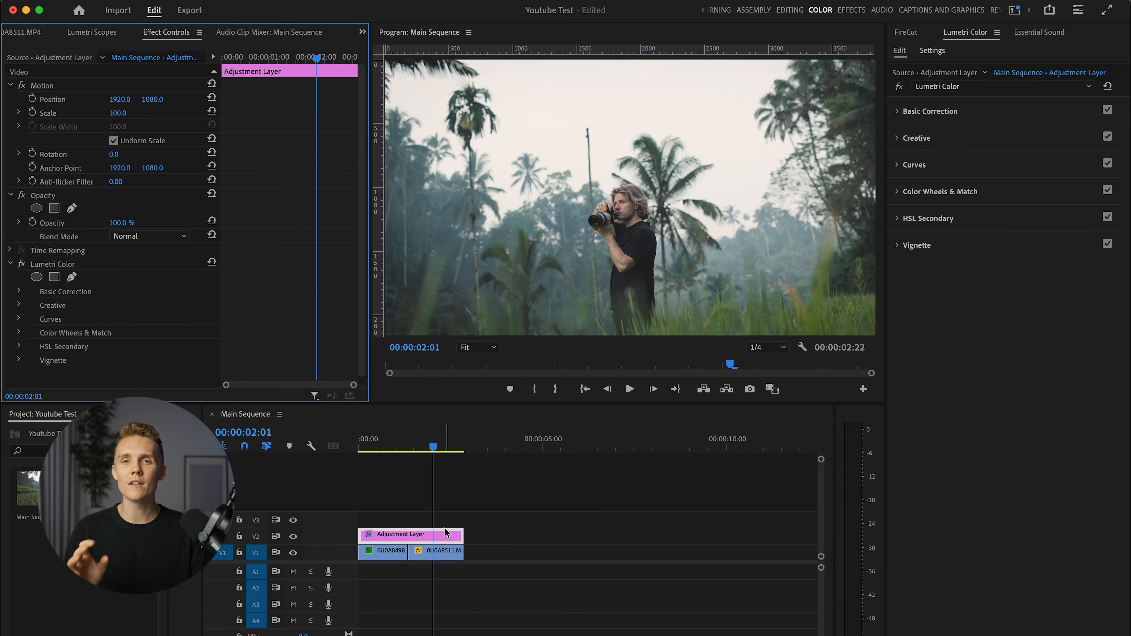
left_click(403, 441)
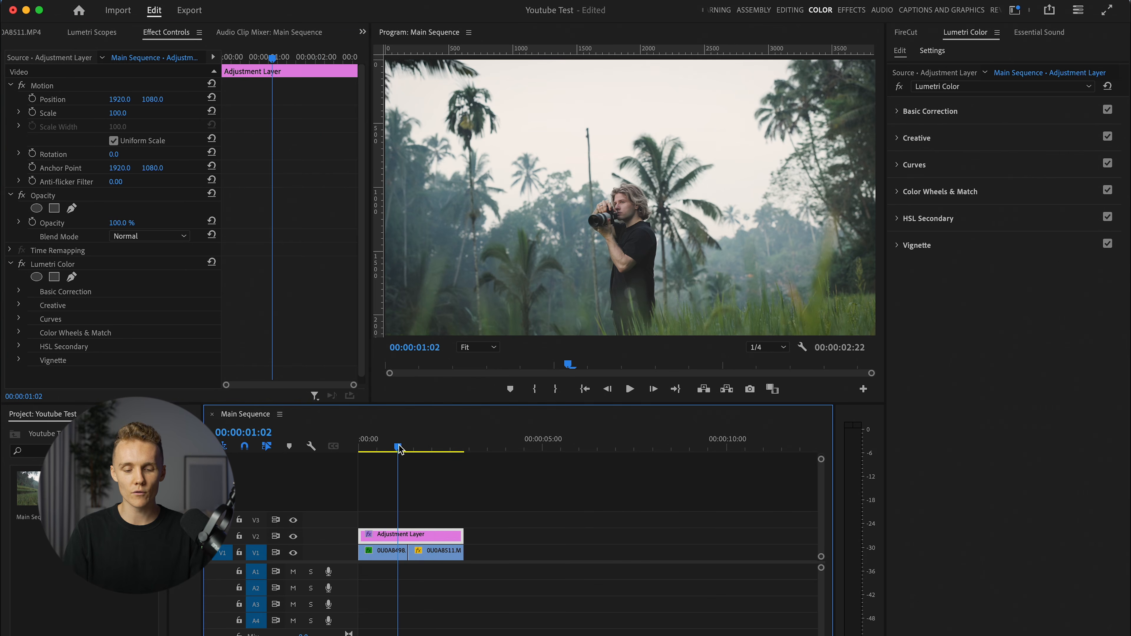
left_click(423, 439)
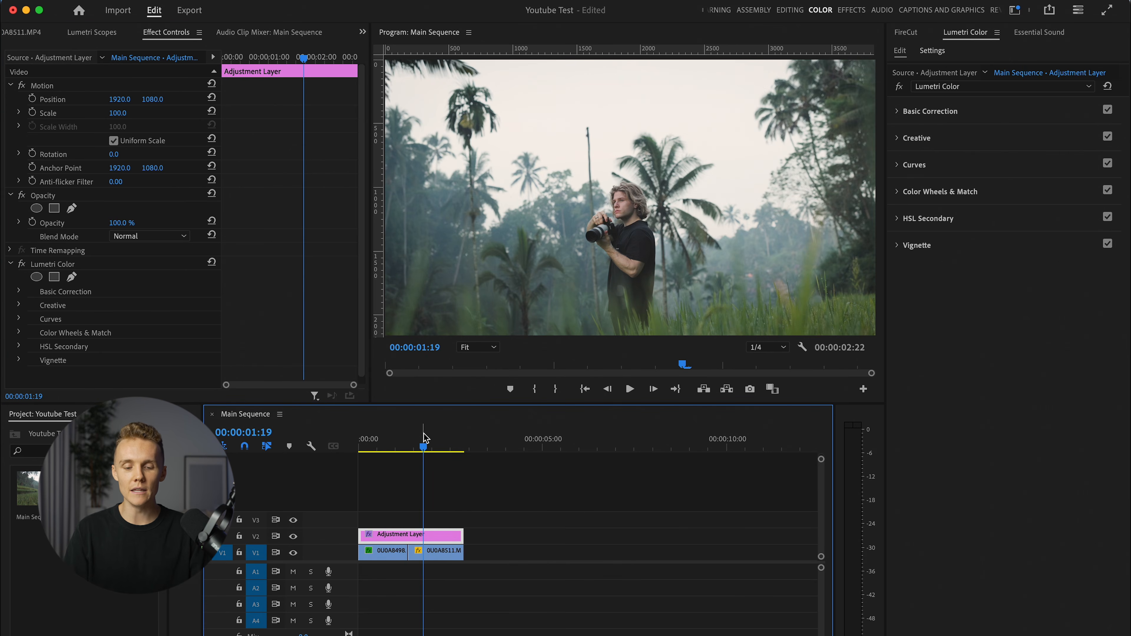
left_click(398, 441)
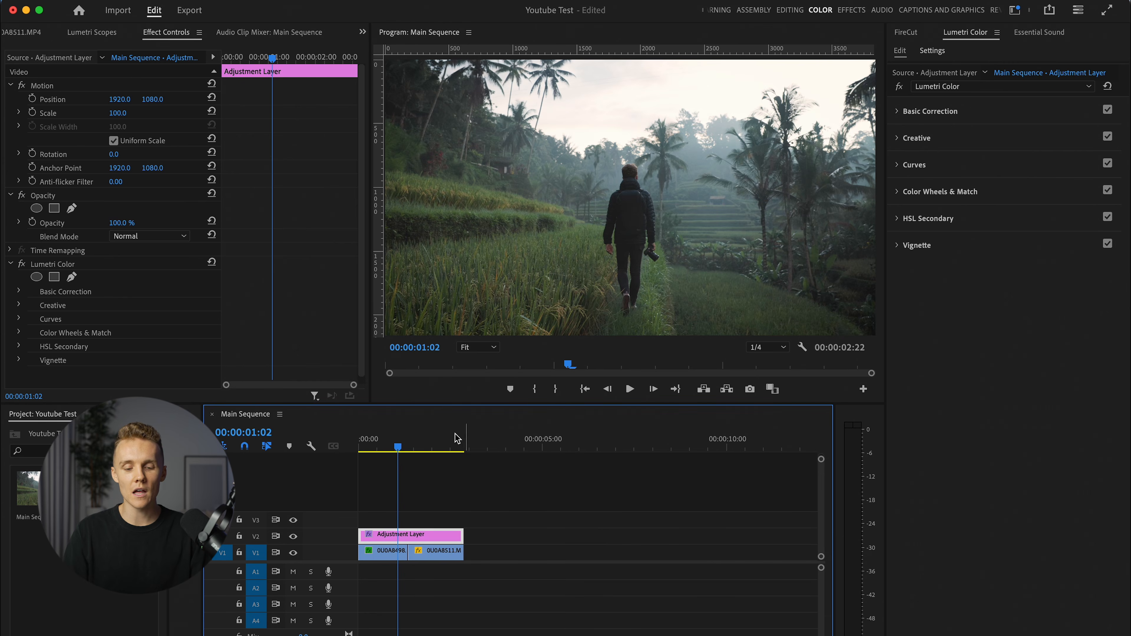
left_click(447, 441)
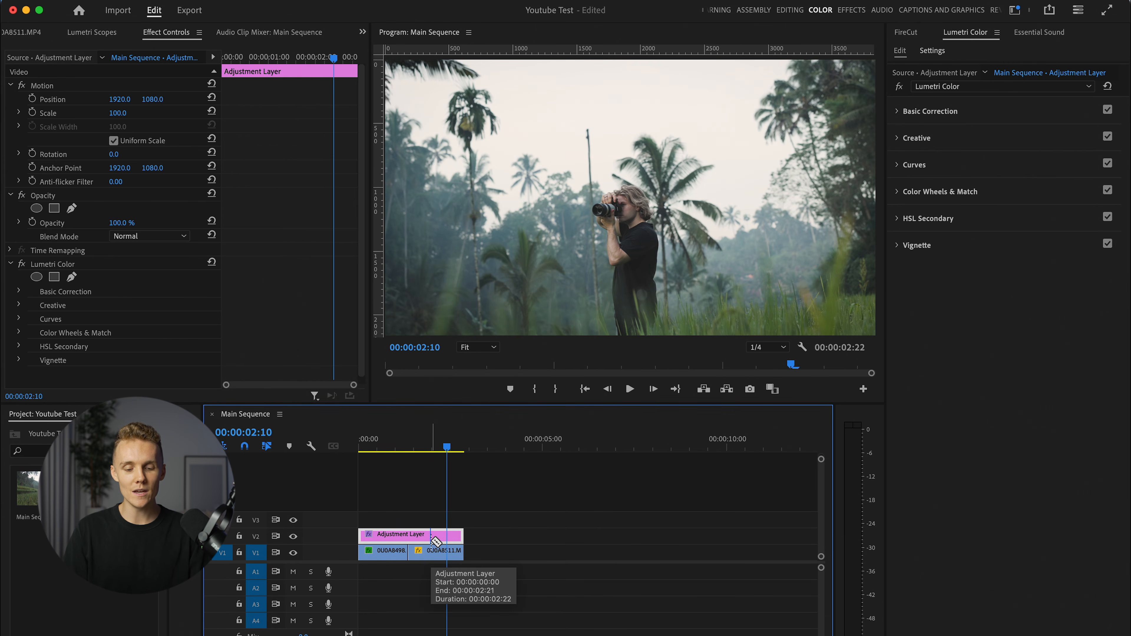
Step: Split the adjustment layer at the cut between the two clips and select the part above the second clip
left_click(408, 536)
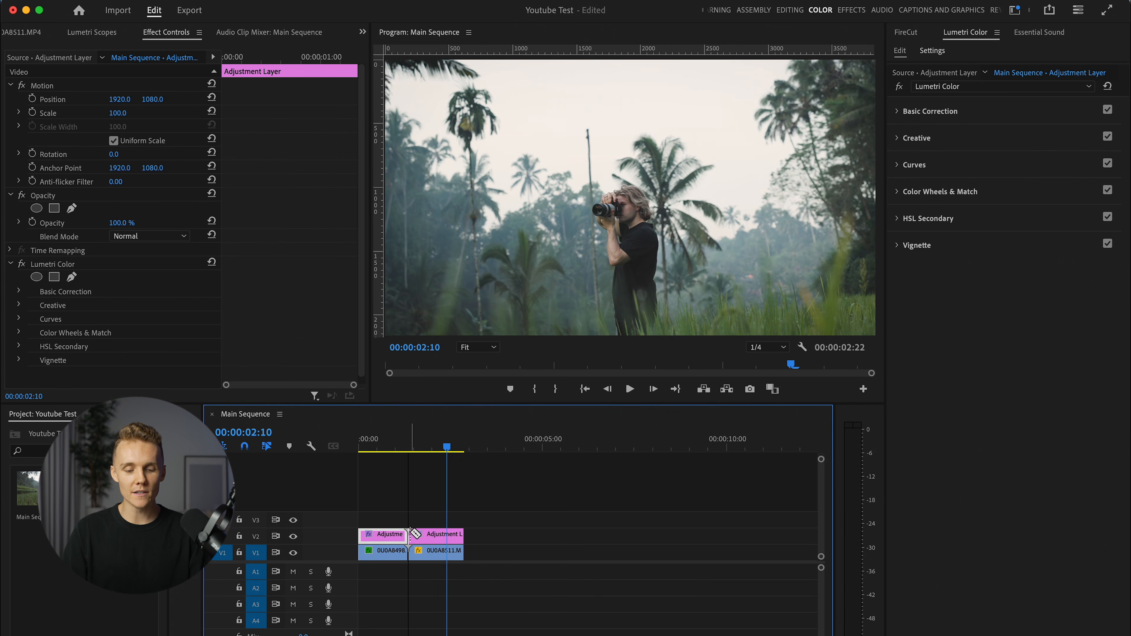
left_click(433, 441)
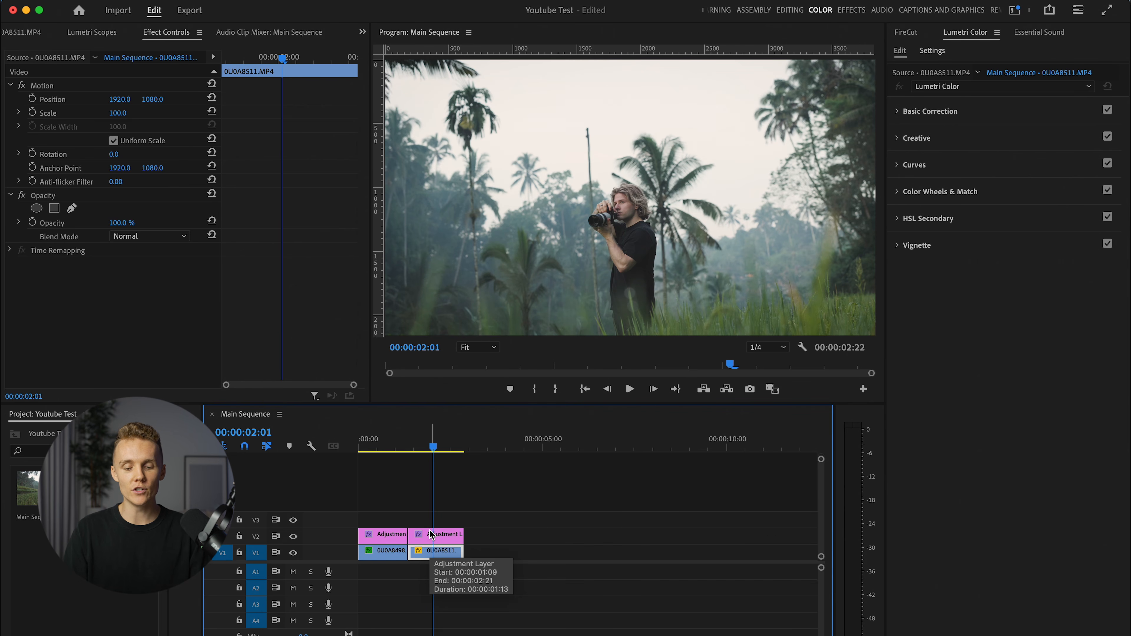
left_click(431, 535)
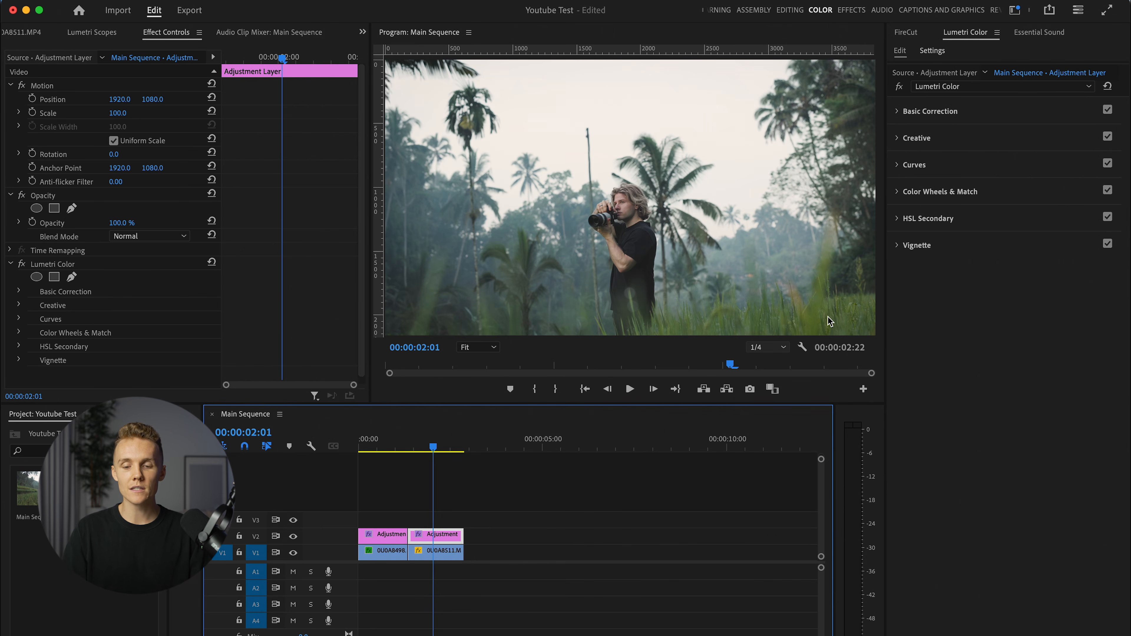
Step: Set the second adjustment layer part's Exposure to 0.5 and Highlights to 25.4, and compare its settings with those of the first part
left_click(958, 111)
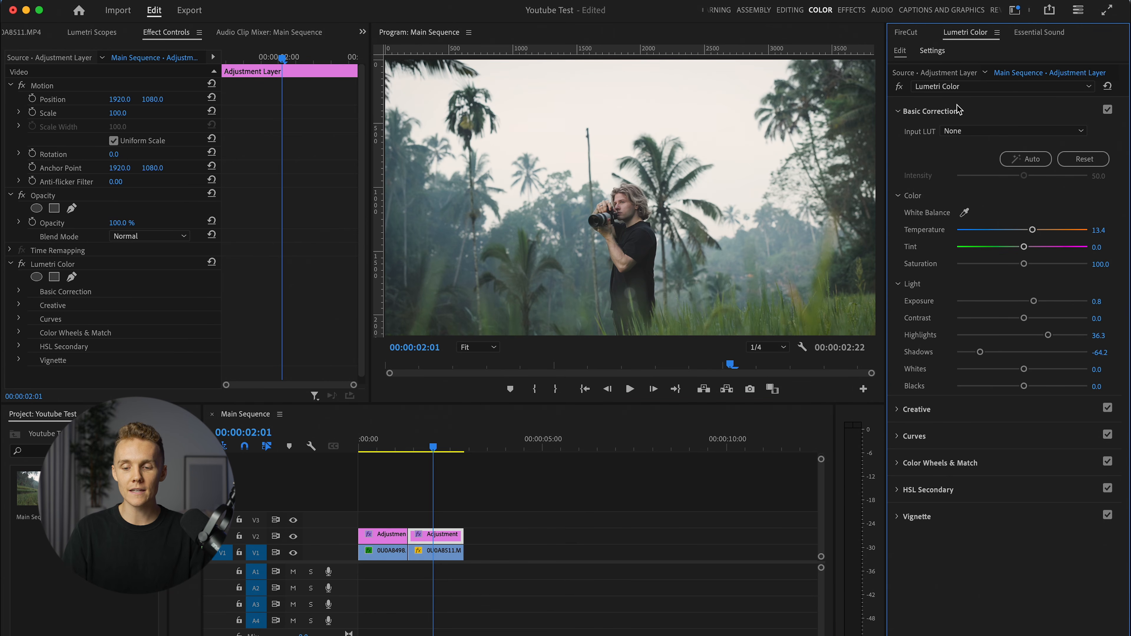
mouse_move(1049, 337)
left_mouse_down()
mouse_move(1020, 338)
mouse_move(1032, 302)
mouse_move(1038, 337)
left_mouse_up()
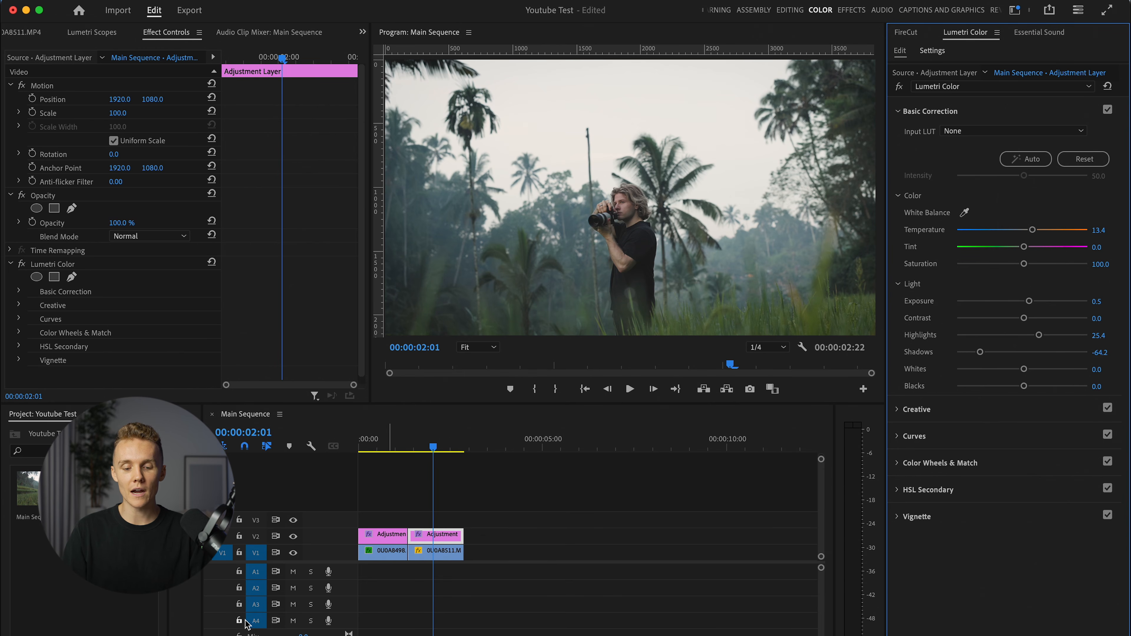
left_click(381, 538)
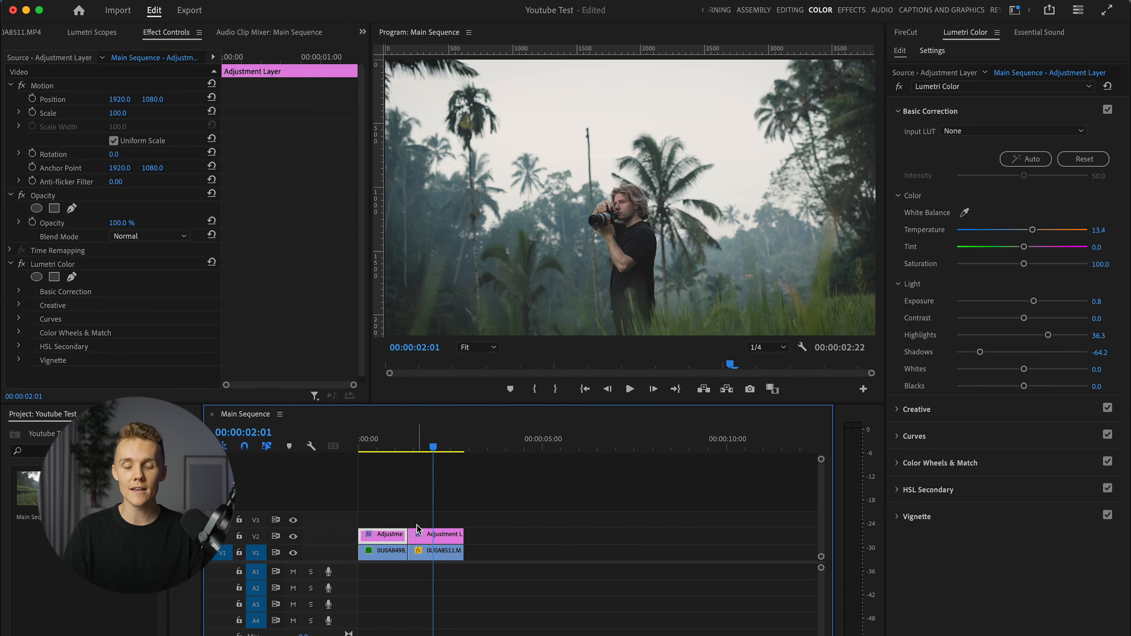
left_click(439, 534)
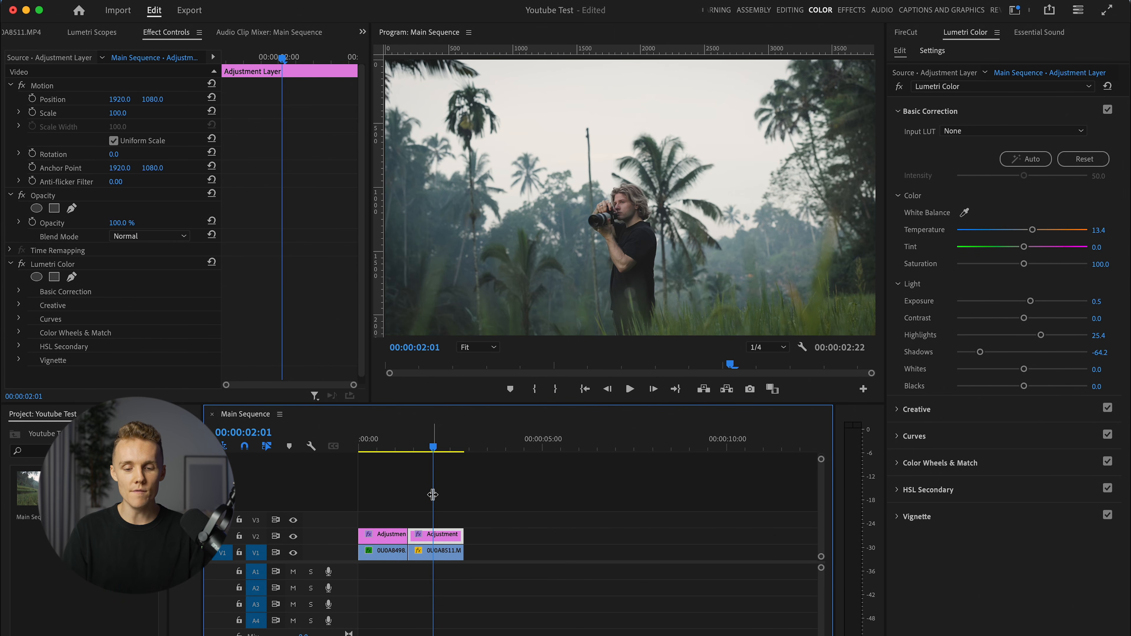
Step: In the Captions and Graphics workspace at 00:00:01:12, add a text title over the man with his first name in capitals followed by "IN THE RICE"
left_click(415, 452)
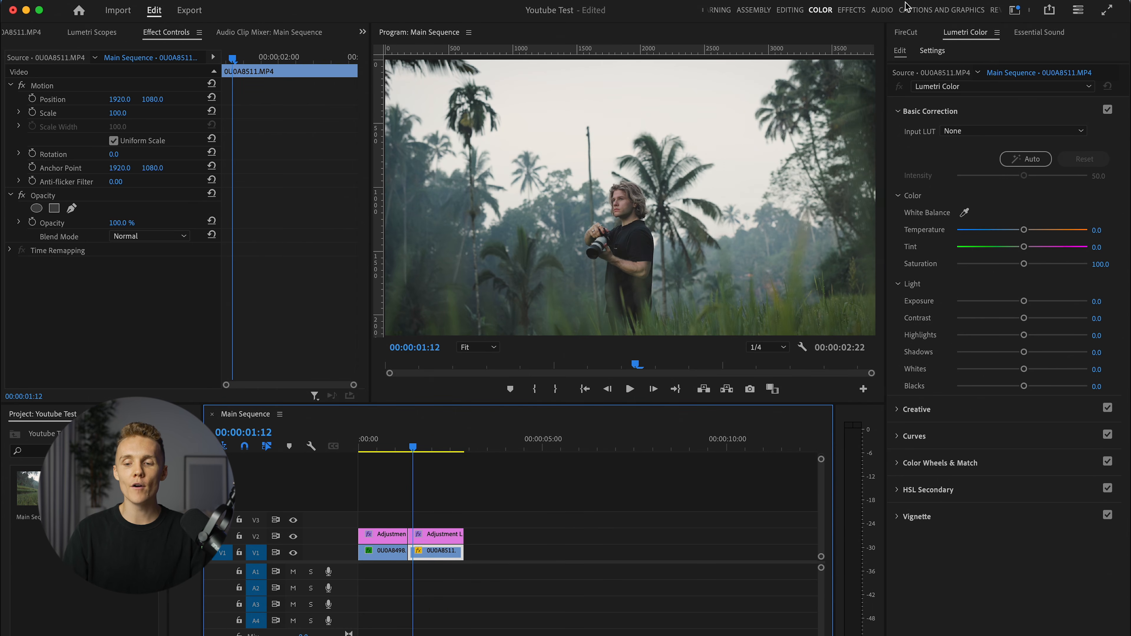
left_click(937, 11)
key("shift+5")
key("t")
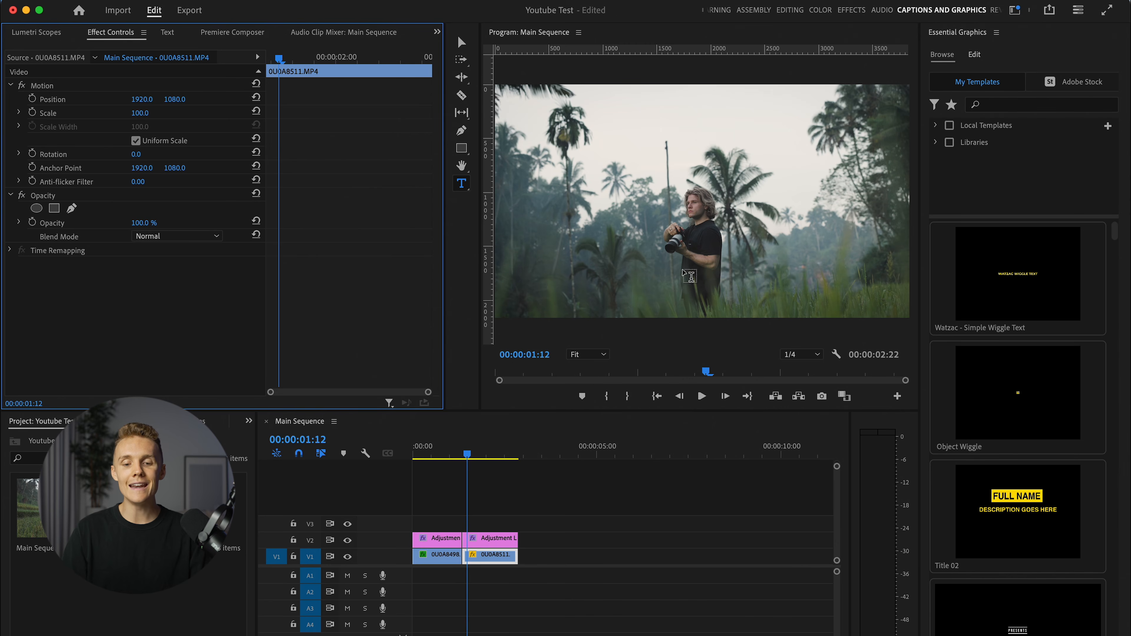
left_click(692, 215)
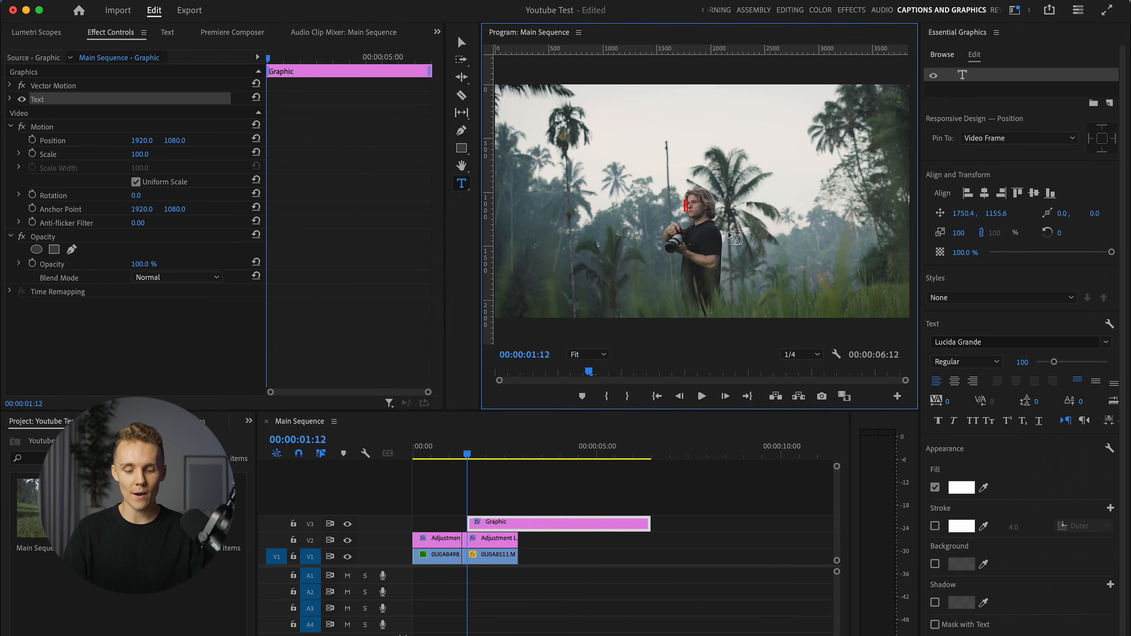
type("LUCA IN THE RICE")
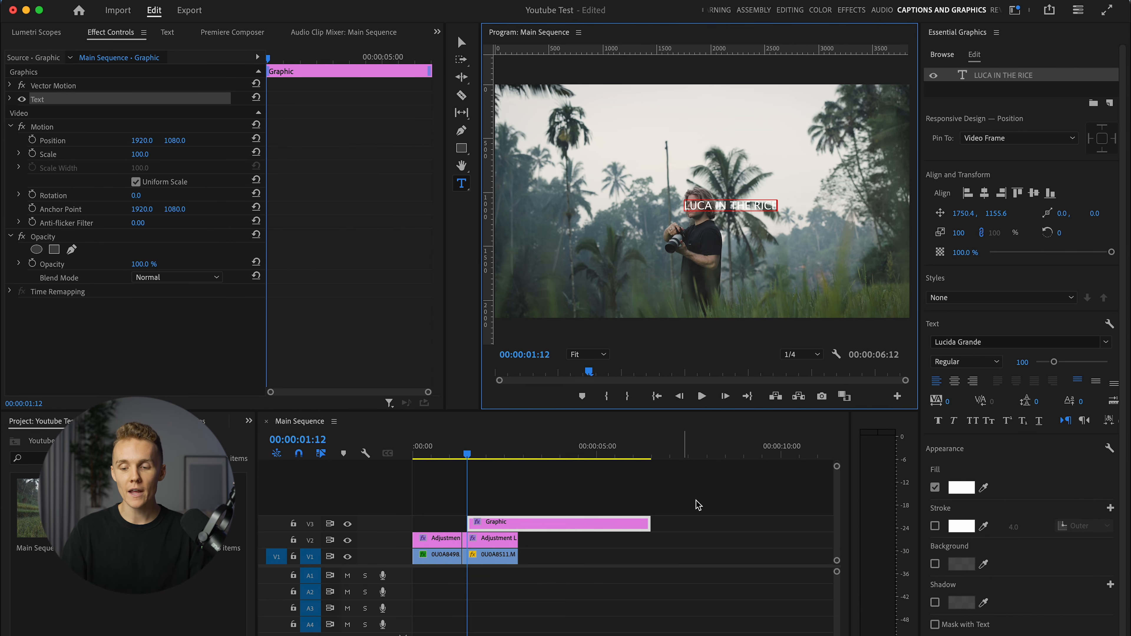
Step: Move the title graphic on Video 3 to the start of the sequence and trim its end to match the second clip's
left_click(731, 487)
left_click(614, 533)
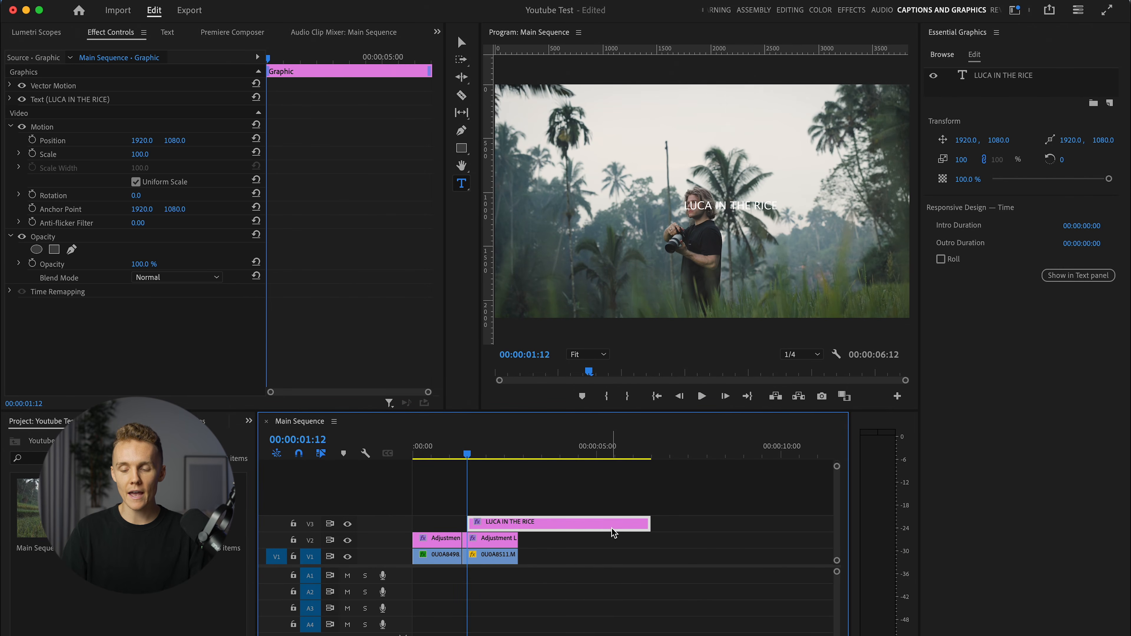
left_click(1002, 76)
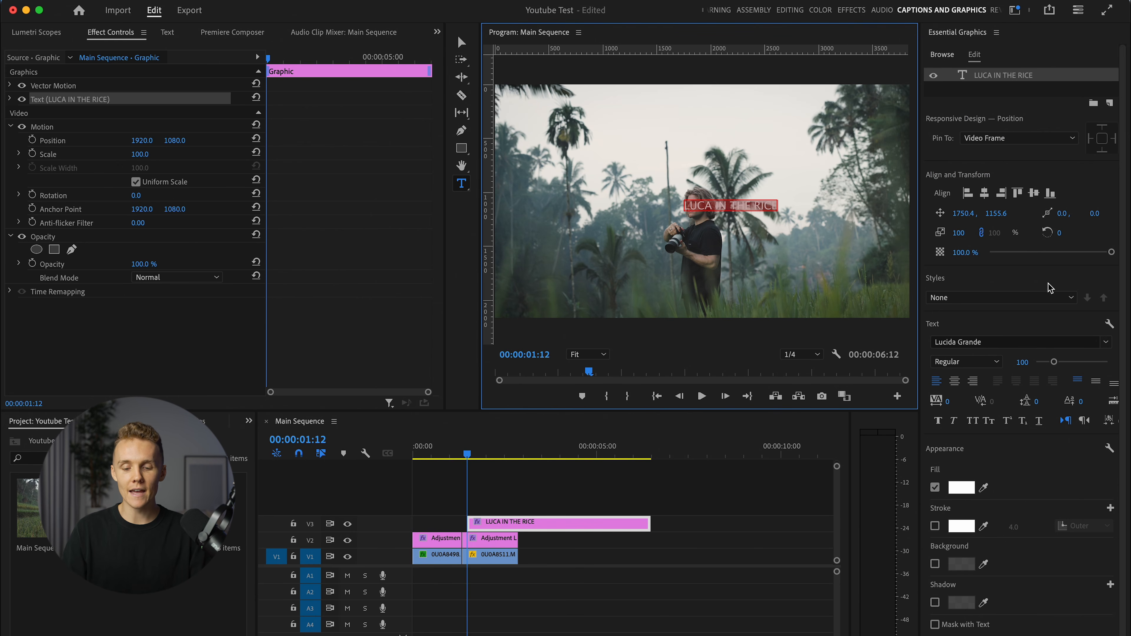
left_click_drag(540, 526, 474, 526)
left_click_drag(602, 520, 519, 521)
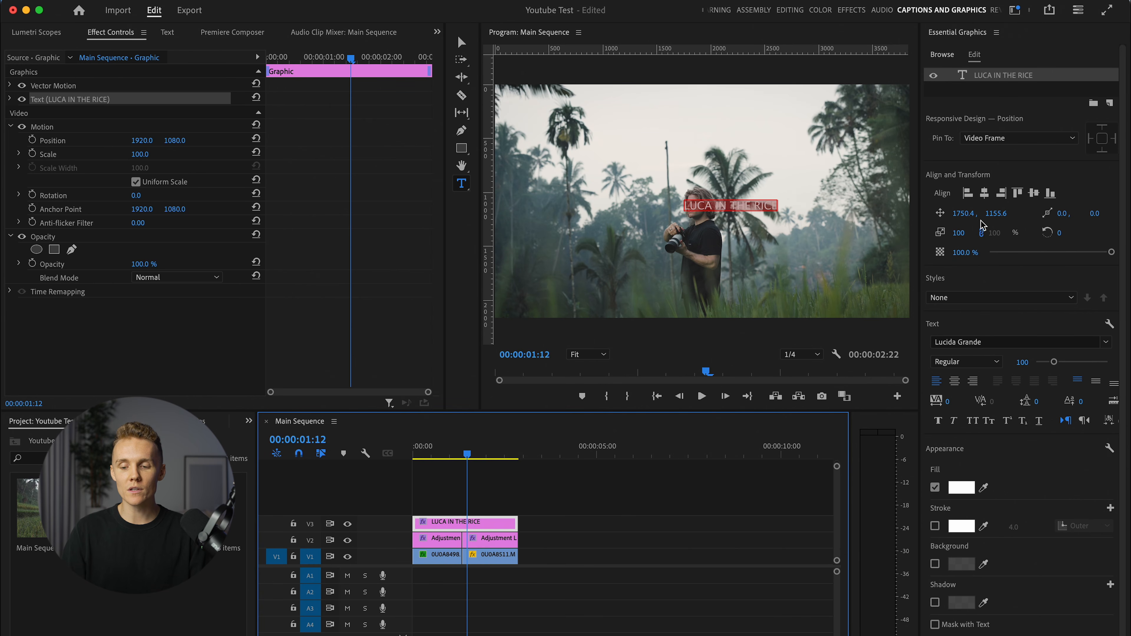
Step: Center the title text horizontally and vertically in the frame
left_click(986, 196)
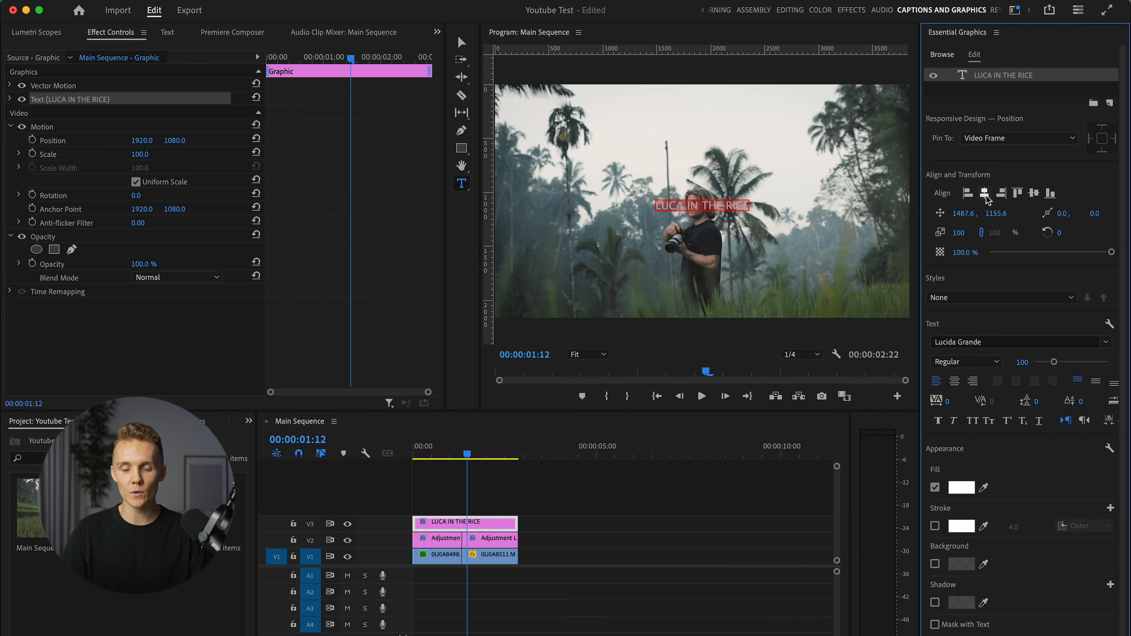
left_click(1034, 197)
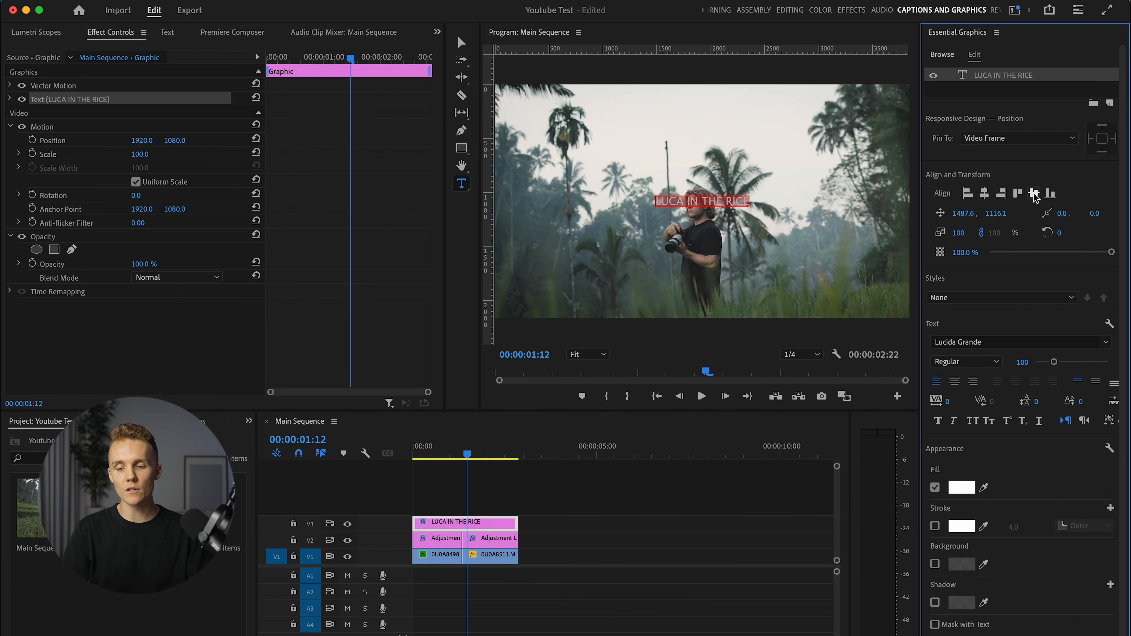
Step: Try shifting the title's position and lowering its opacity, restore both, and place the cursor in the title text
left_click_drag(964, 213, 967, 212)
mouse_move(143, 140)
left_mouse_down()
mouse_move(124, 140)
mouse_move(144, 141)
left_mouse_up()
key("super+z")
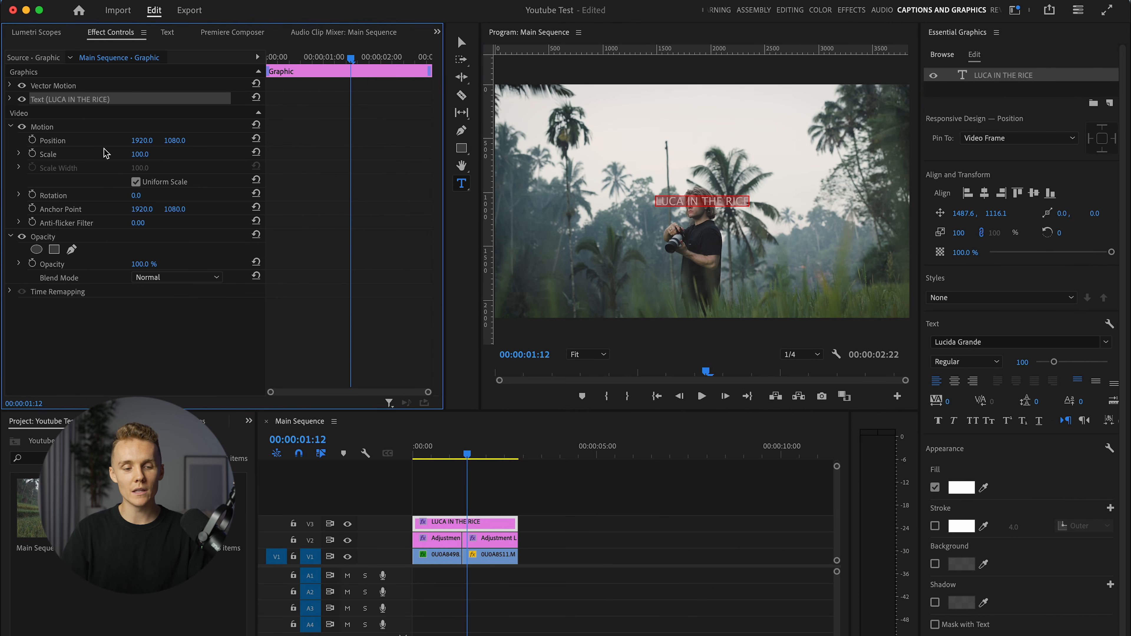
left_click(1120, 252)
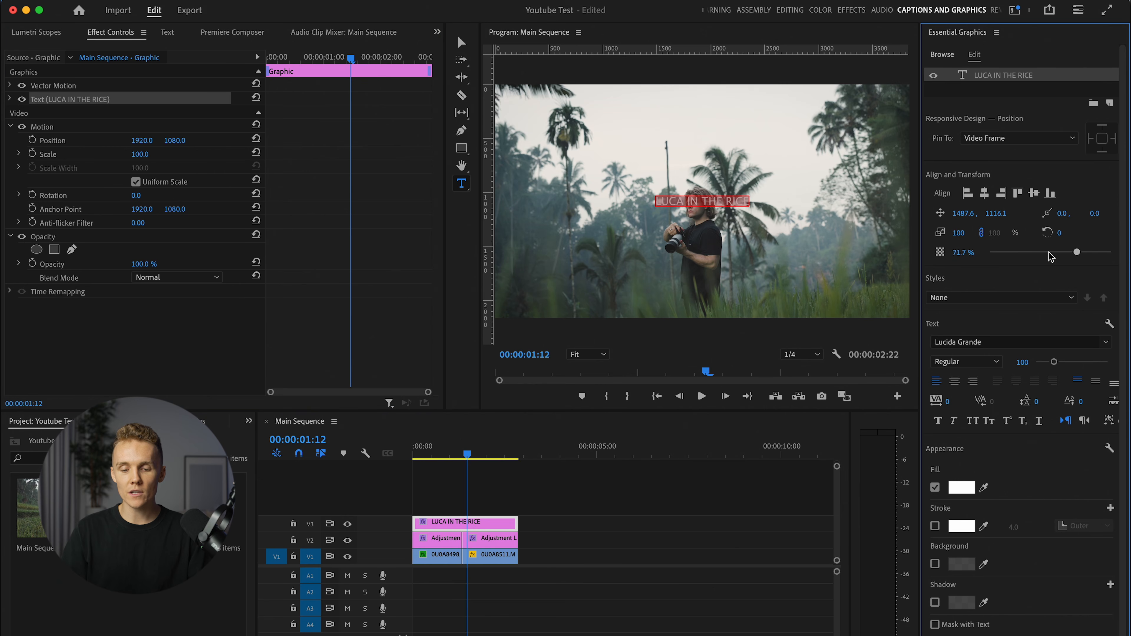
left_click(728, 203)
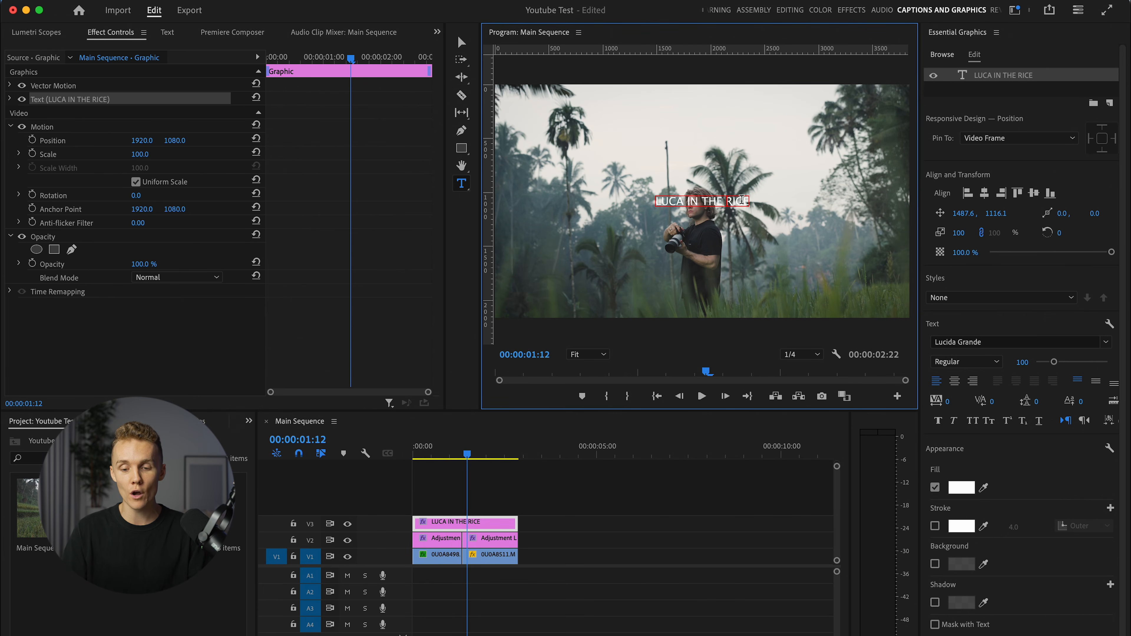
Step: Set the whole title text to the Gotham font in Bold and re-center it horizontally and vertically in the frame
key("super+a")
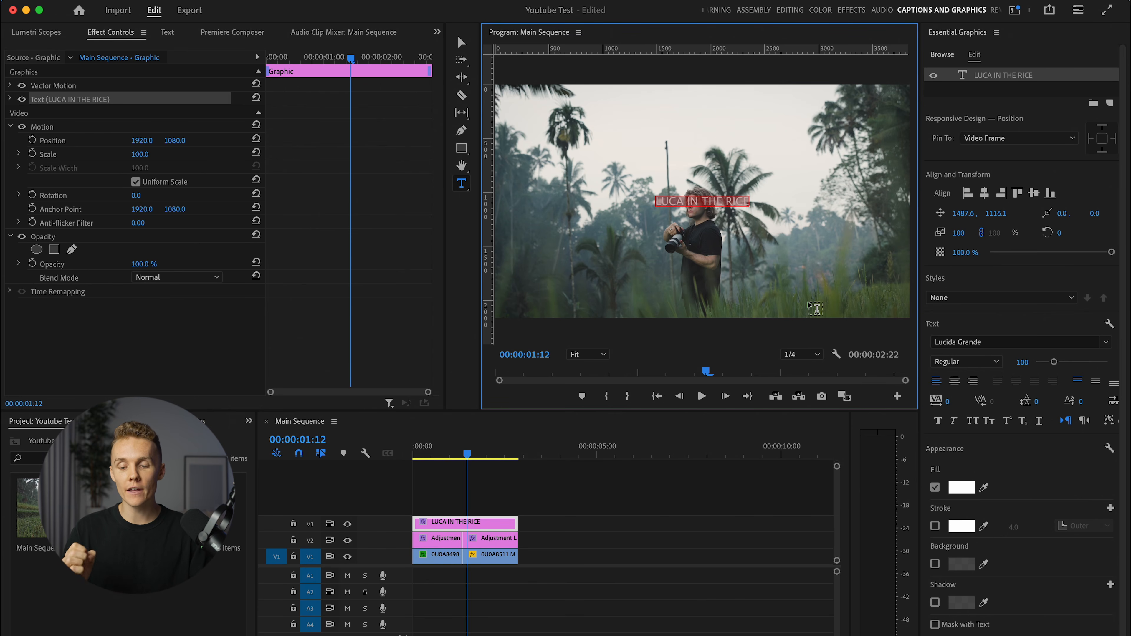
left_click(707, 201)
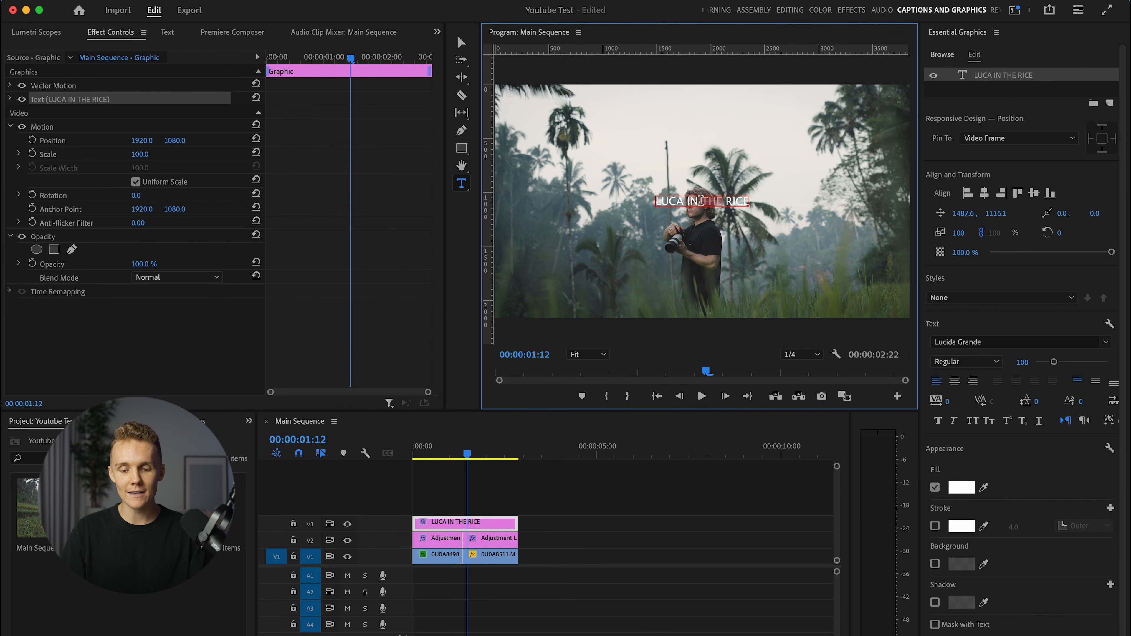
triple_click(700, 201)
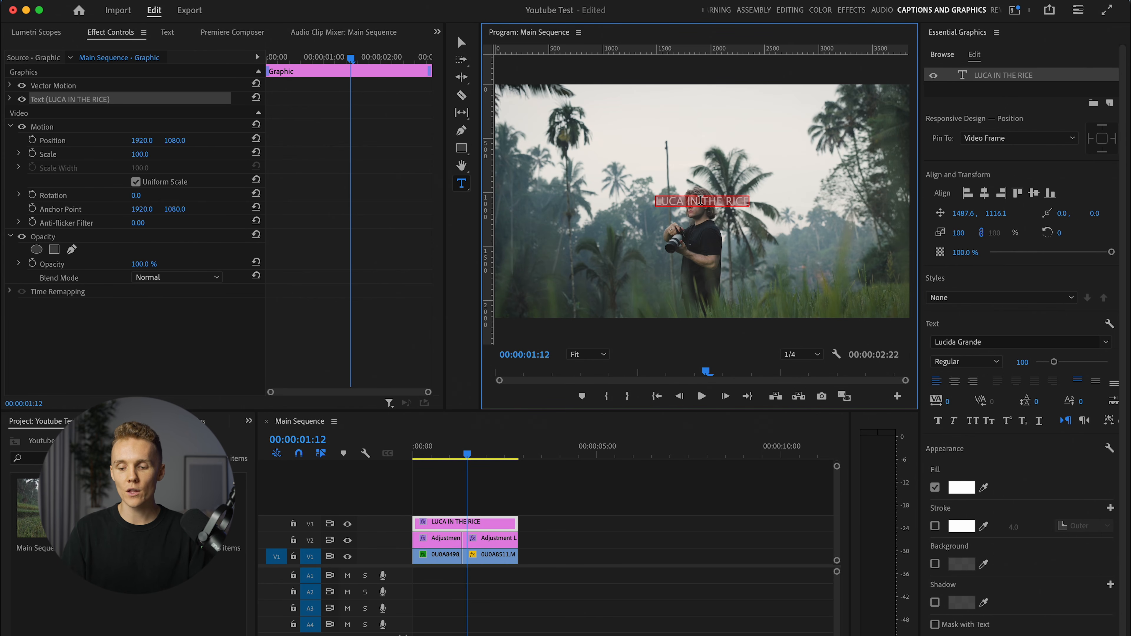
left_click(1107, 347)
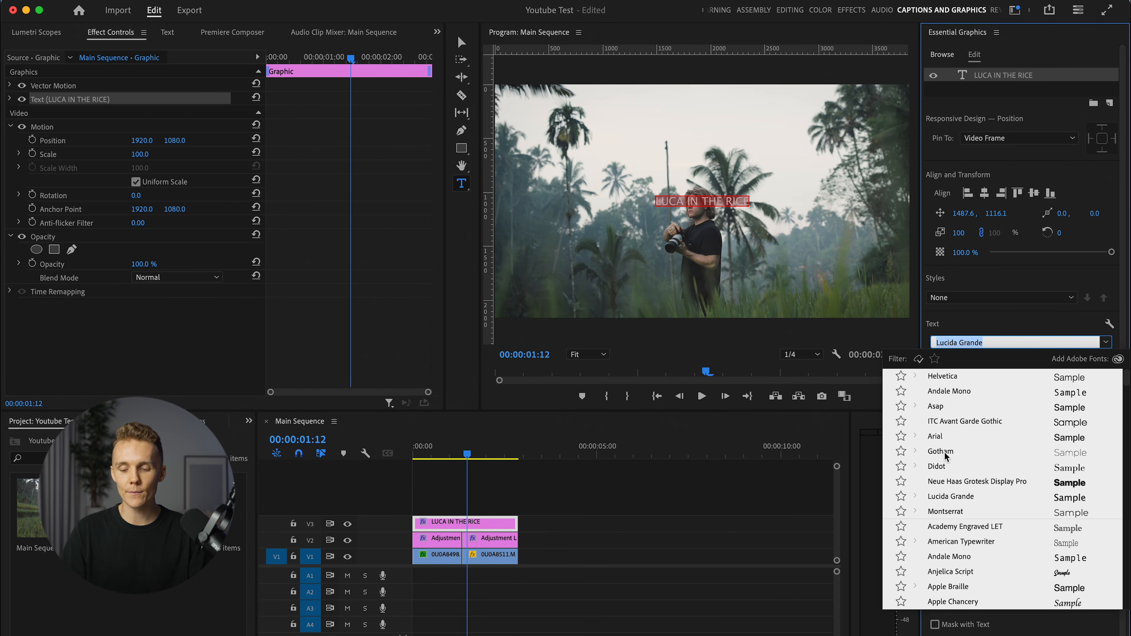
left_click(943, 451)
left_click(996, 361)
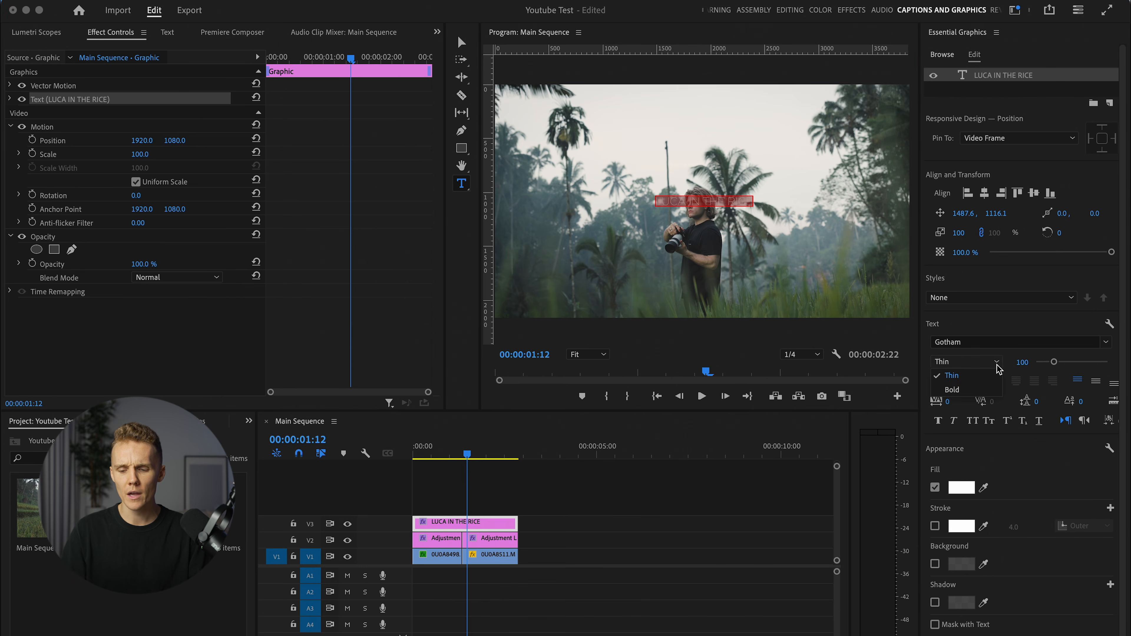
left_click(976, 398)
left_click(984, 193)
left_click(1033, 193)
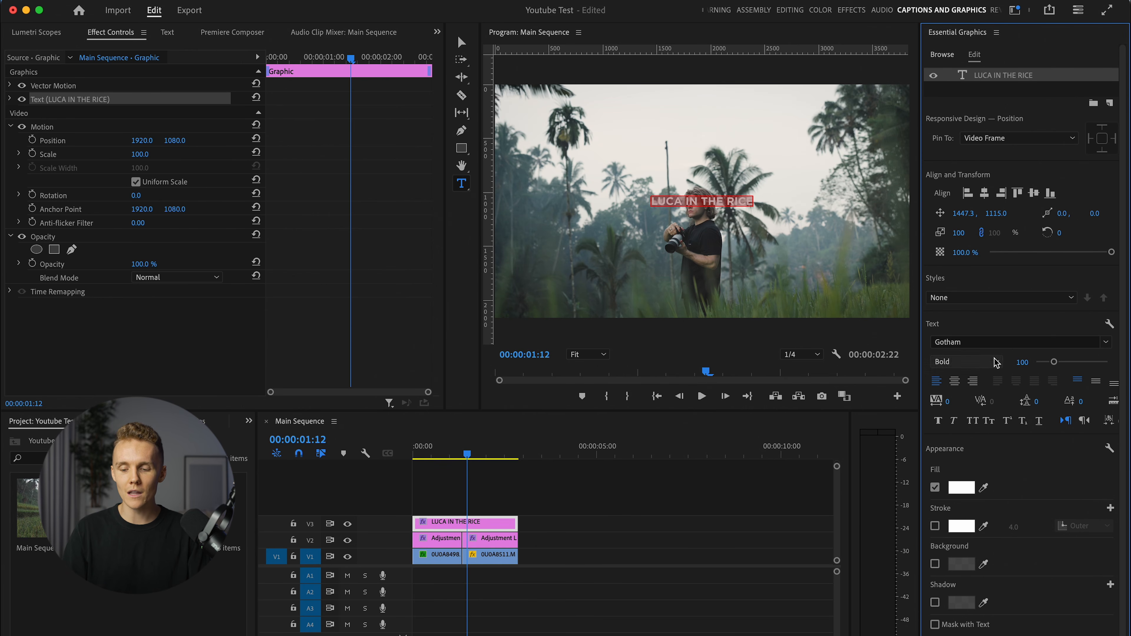
Step: Add a drop shadow to the title text with black color 000000 and 85% shadow opacity
left_click(935, 603)
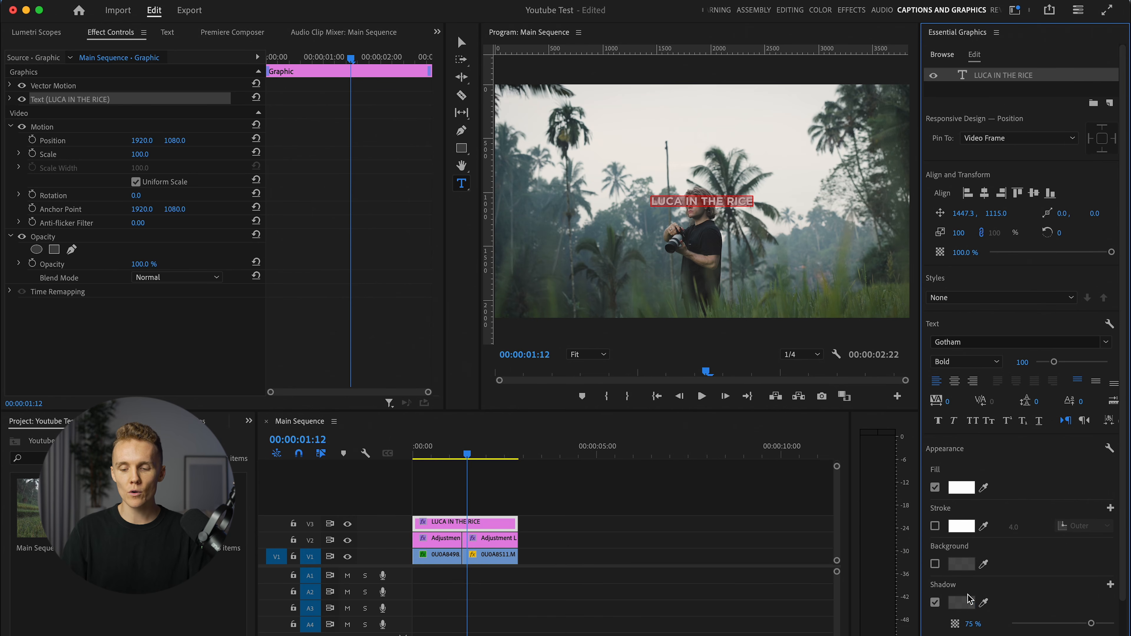
scroll(968, 598, "down", 4)
left_click(961, 504)
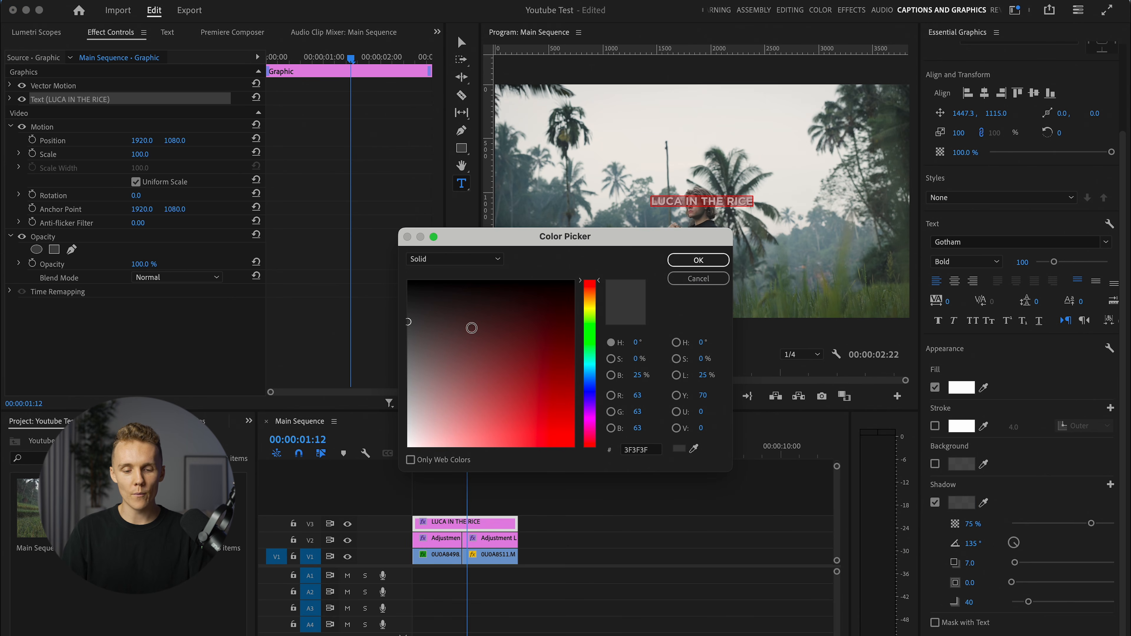
left_click_drag(472, 328, 394, 281)
left_click(698, 260)
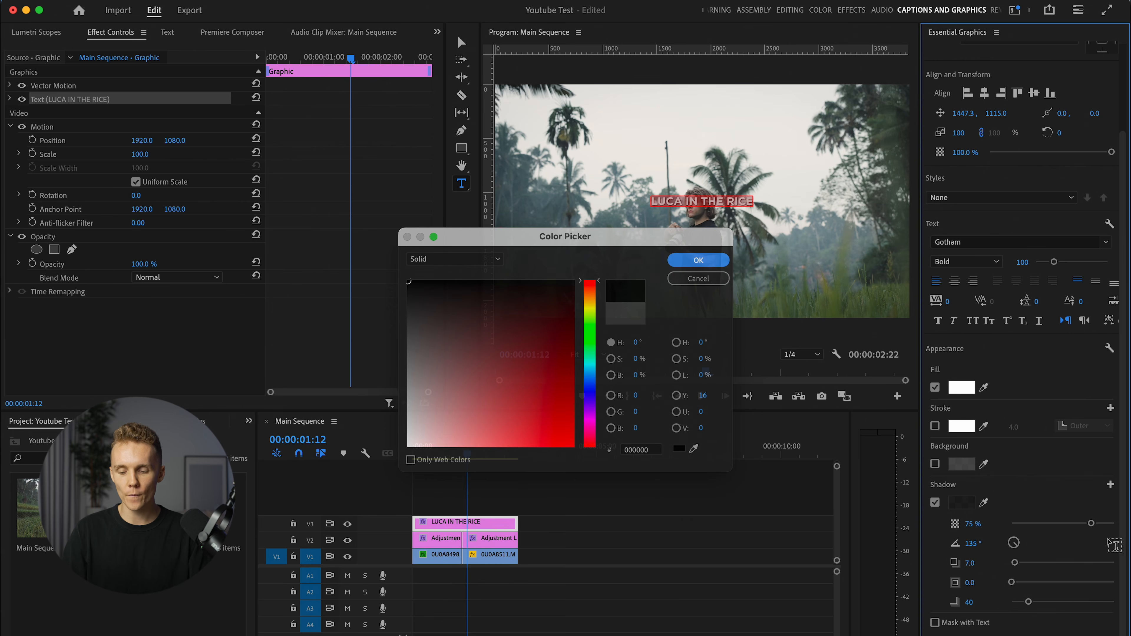
left_click_drag(1093, 526, 1099, 527)
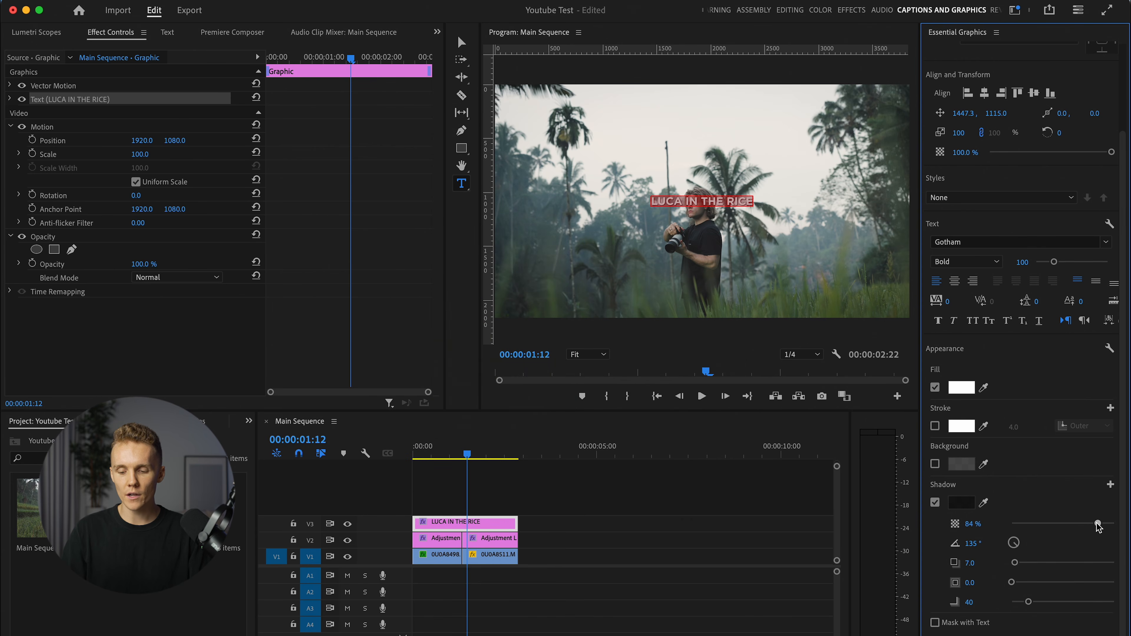
left_click(709, 197)
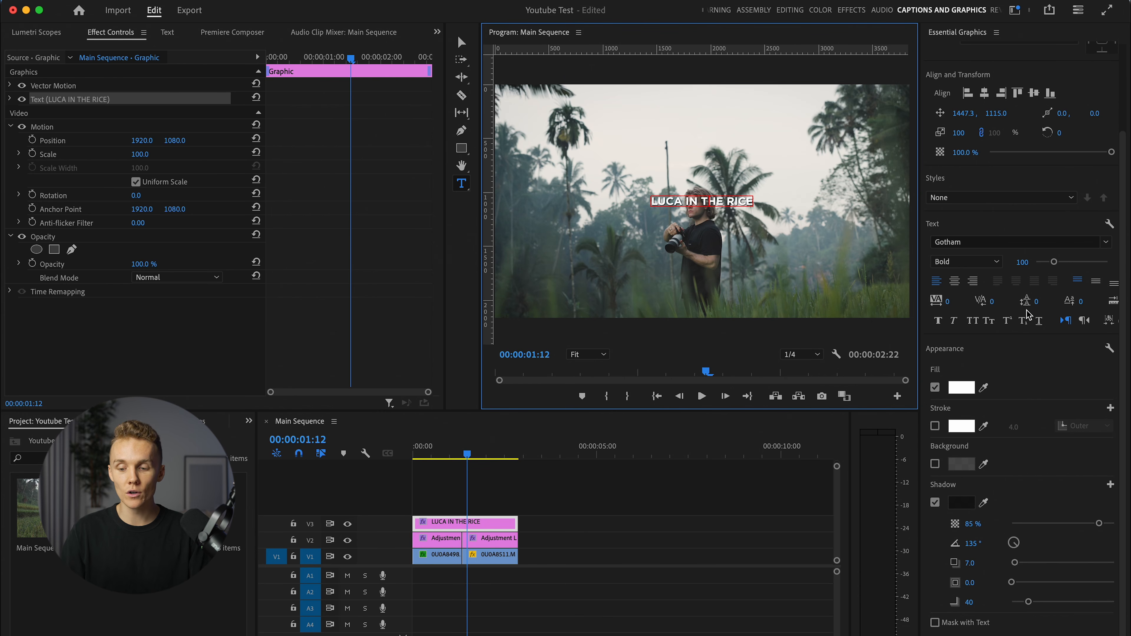
Step: Lower the title in the frame by setting its vertical position to 1539.0
scroll(1027, 185, "up", 5)
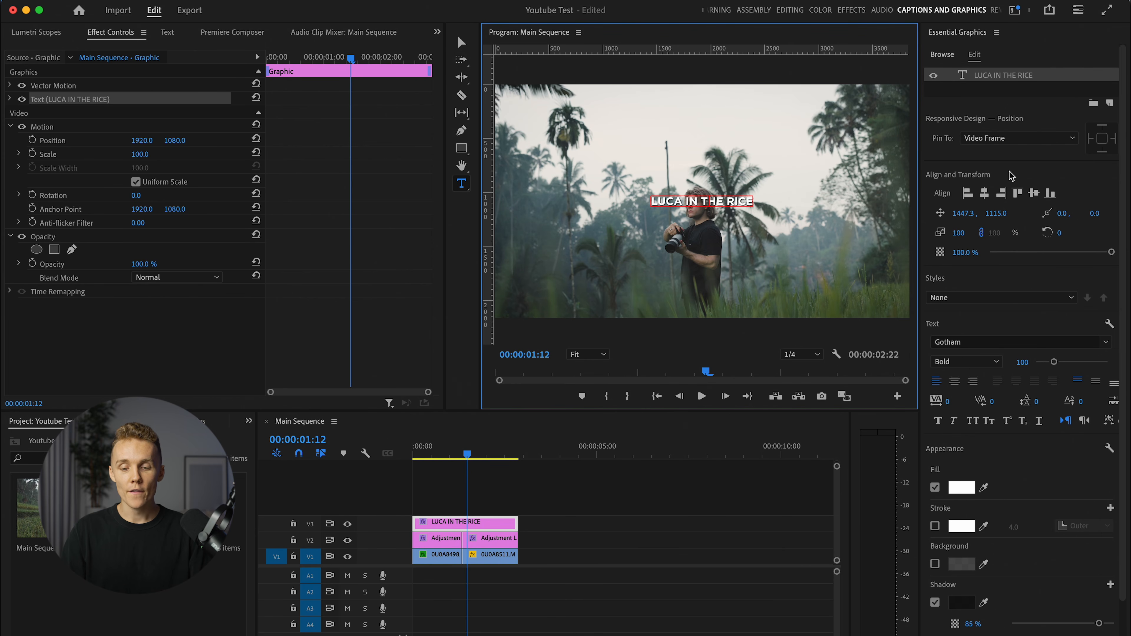
left_click(1000, 217)
left_click_drag(996, 213, 1117, 213)
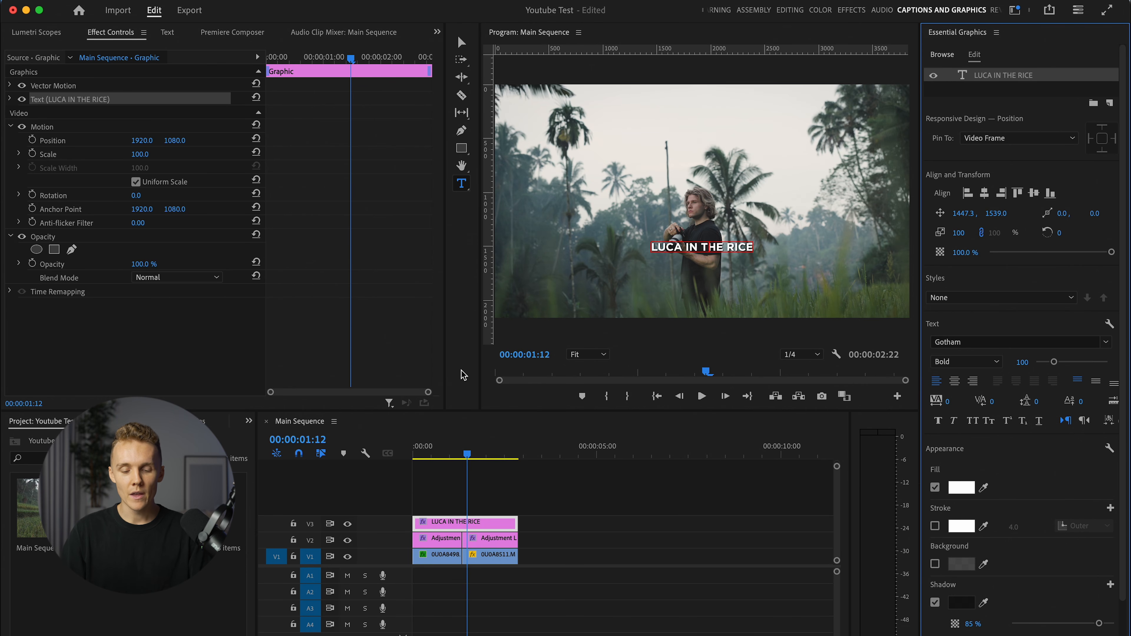
Step: Try adding a second text reading "dfhsiduf" above the walking man at the sequence start, and delete its graphic
left_click_drag(440, 454, 404, 454)
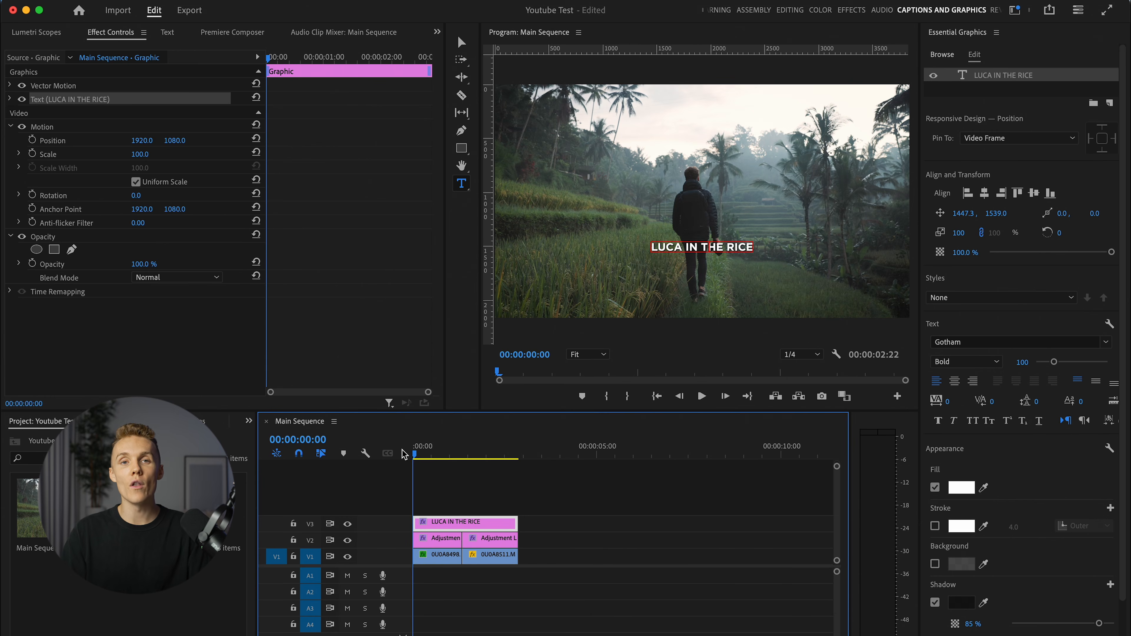
left_click(578, 525)
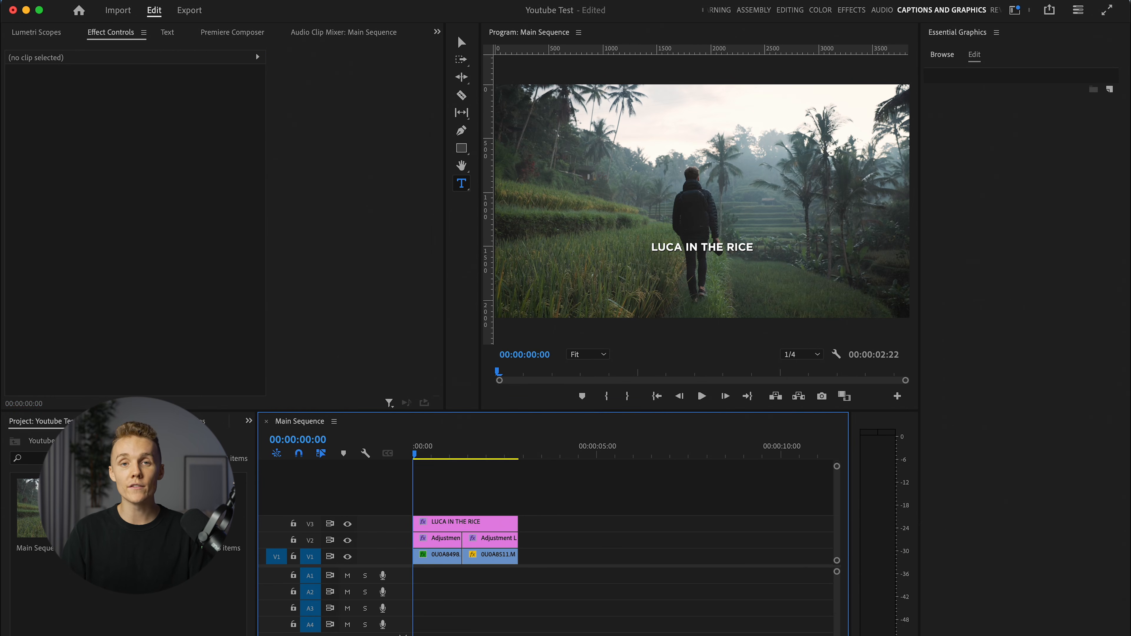
left_click(670, 153)
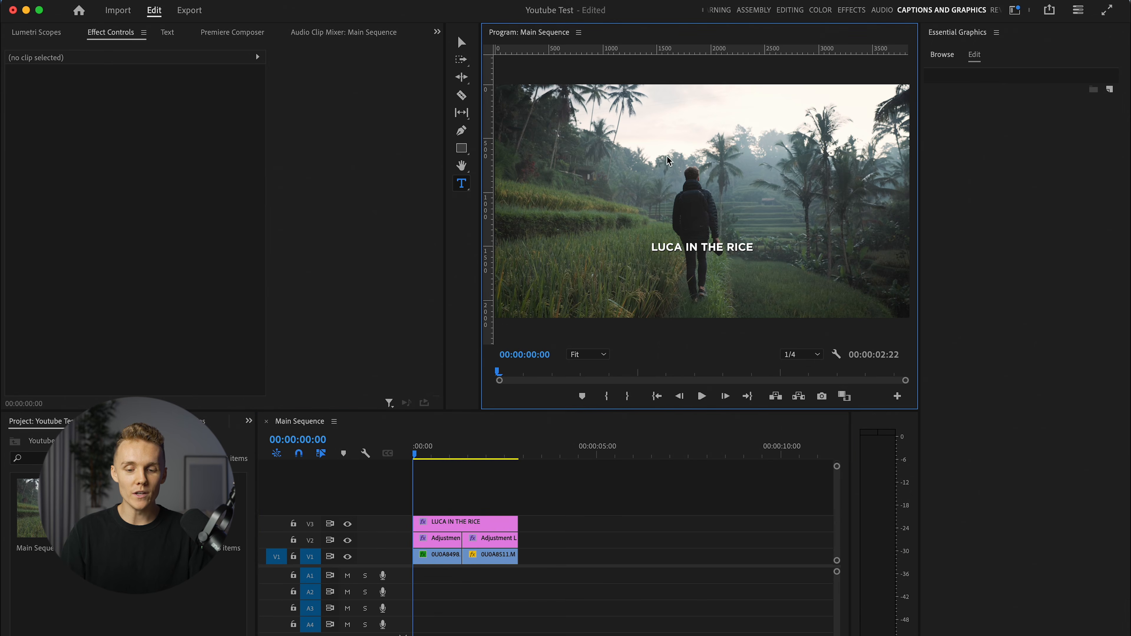
type("dfhsiduf")
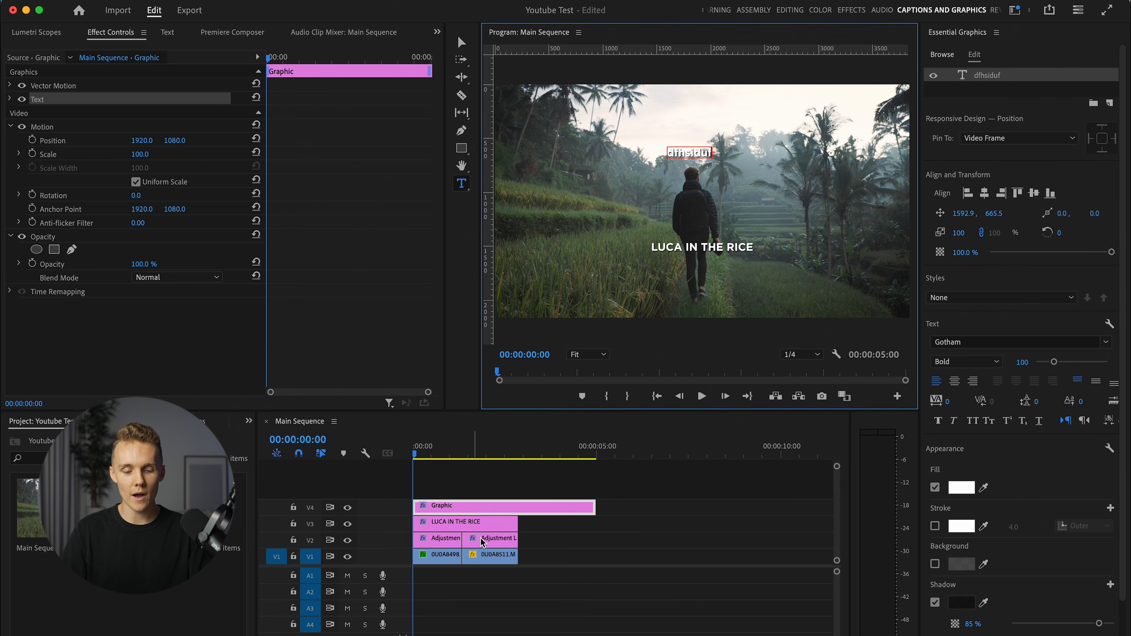
left_click(551, 506)
key("Delete")
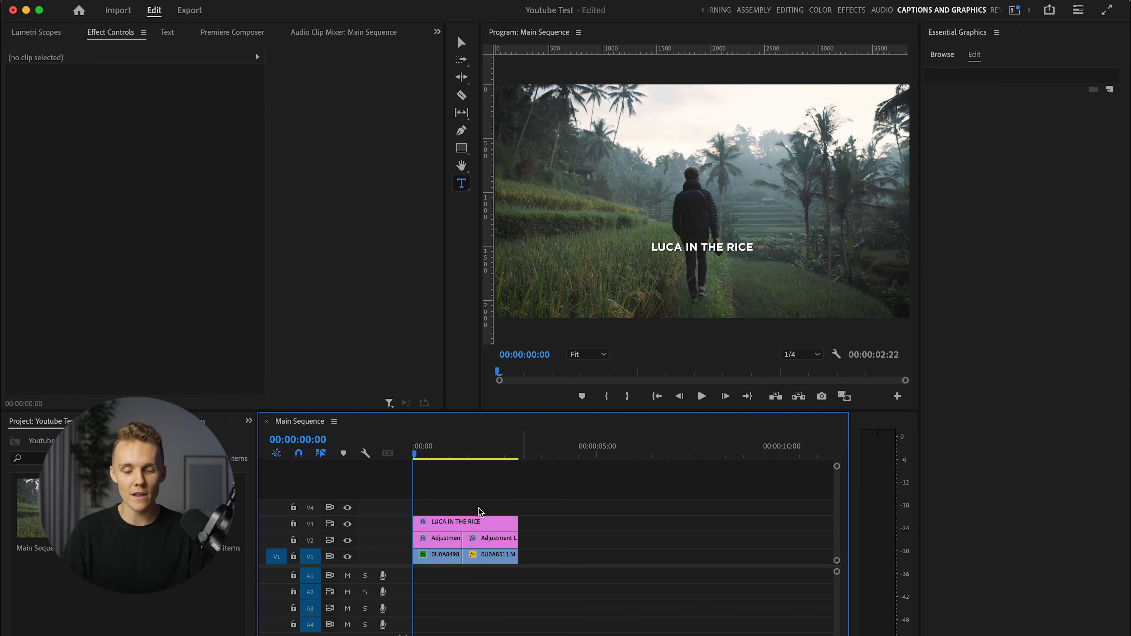
Step: Play the sequence from the start and scrub through the first clip to review the title
left_click_drag(435, 458, 382, 449)
key("space")
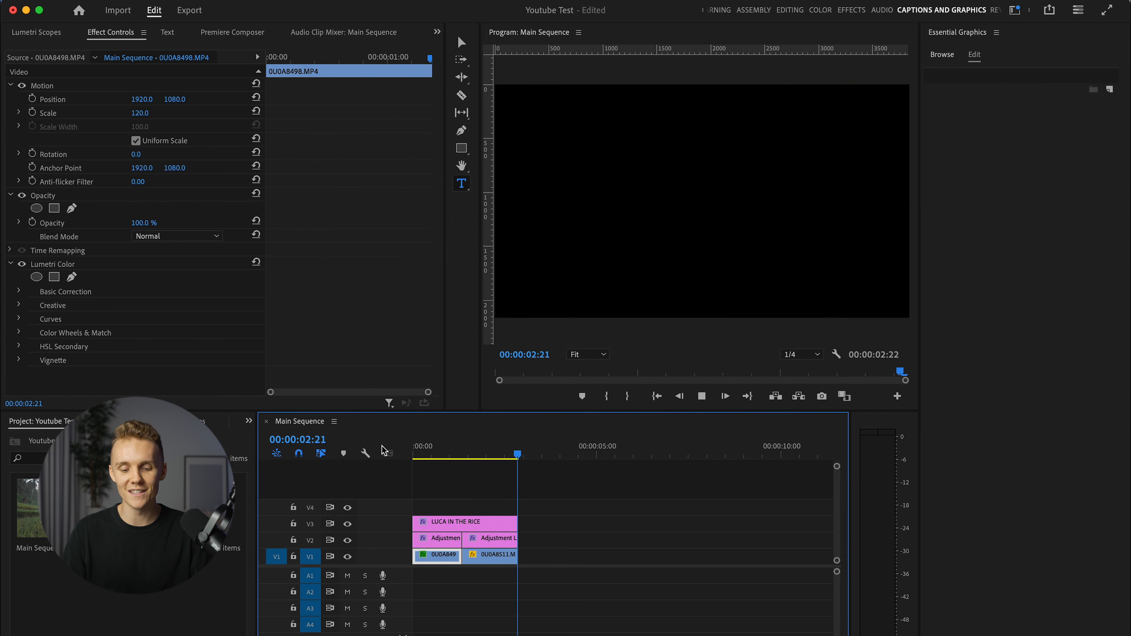
key("space")
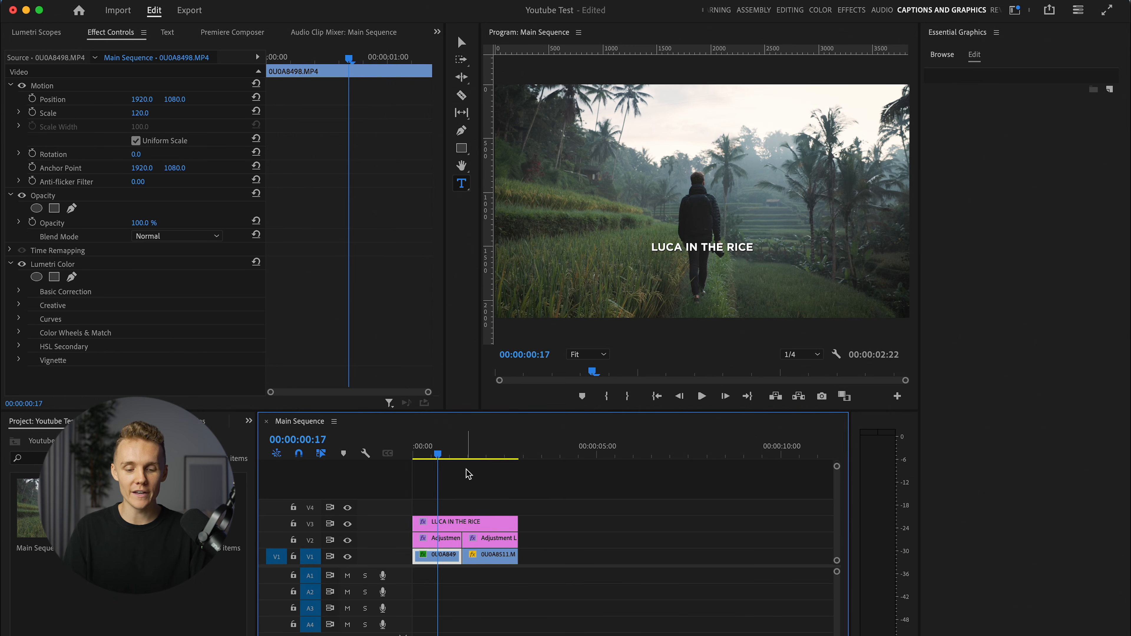
mouse_move(430, 451)
left_mouse_down()
mouse_move(462, 455)
mouse_move(447, 458)
left_mouse_up()
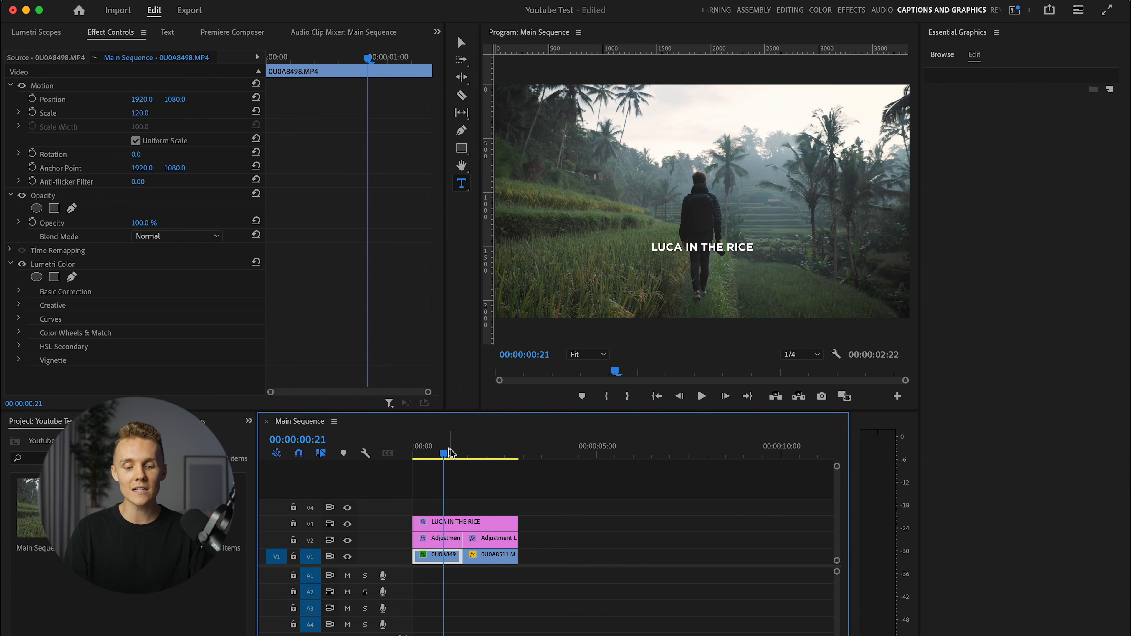
Step: Mark an In point at the start of the sequence and an Out point at the end of the last clip, 00:00:02:22
left_click_drag(444, 453, 384, 454)
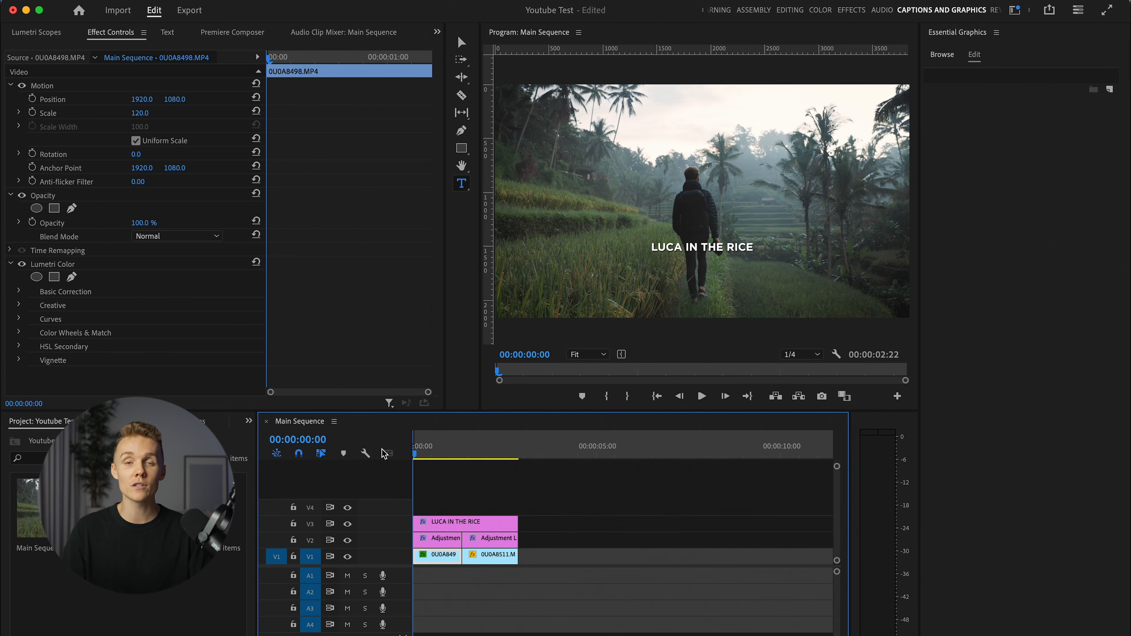
mouse_move(513, 455)
left_mouse_down()
mouse_move(495, 454)
mouse_move(528, 459)
left_mouse_up()
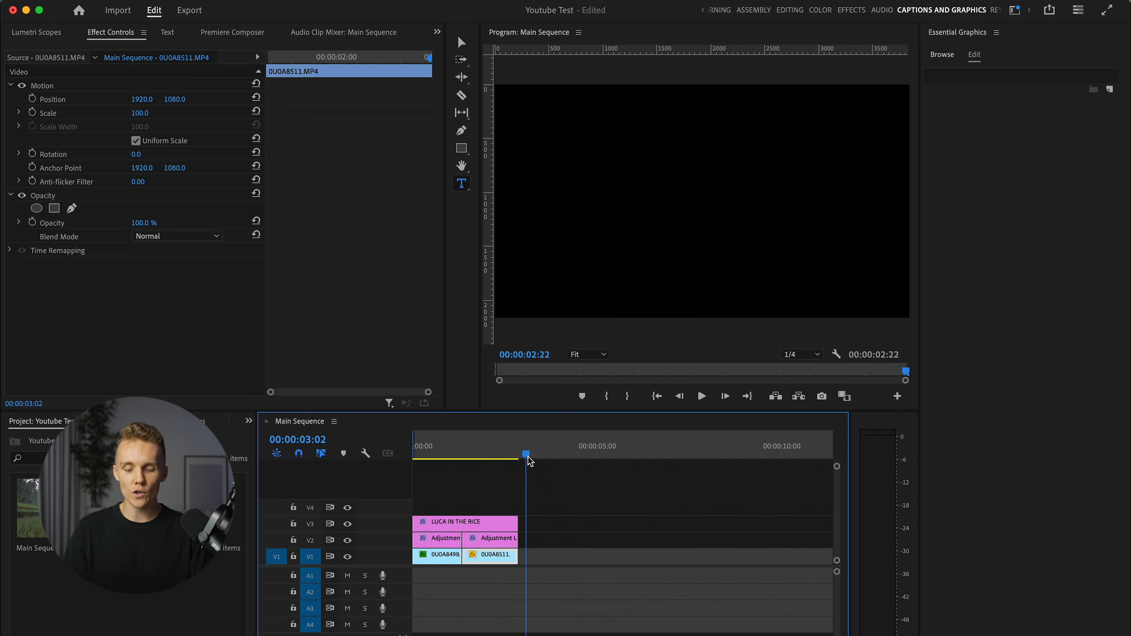
key("Up")
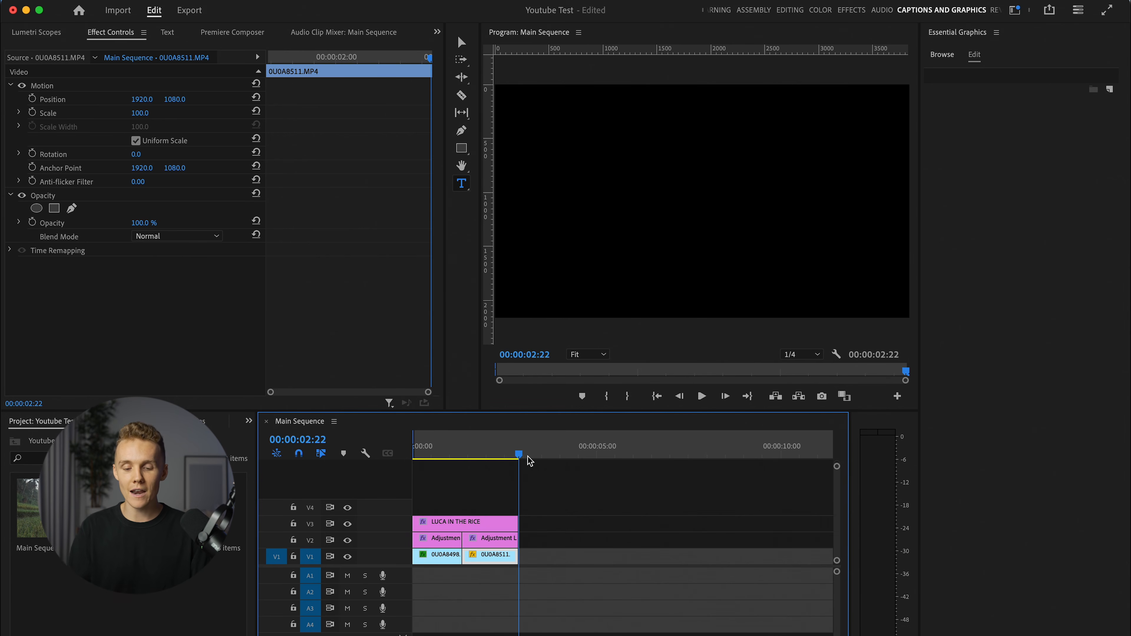
key("Up")
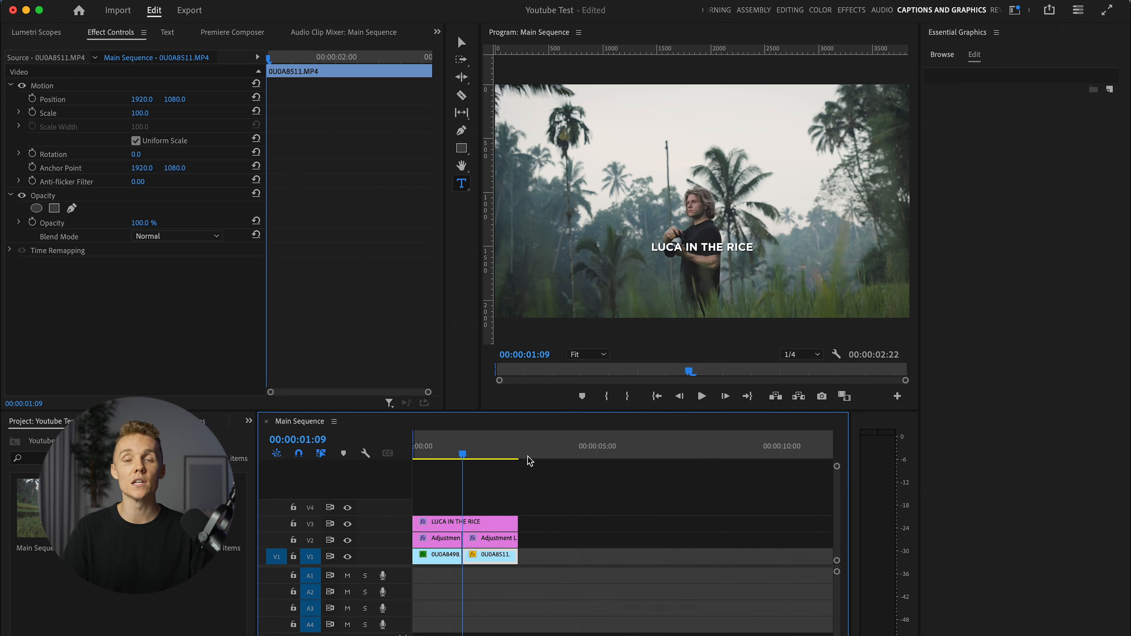
key("Up")
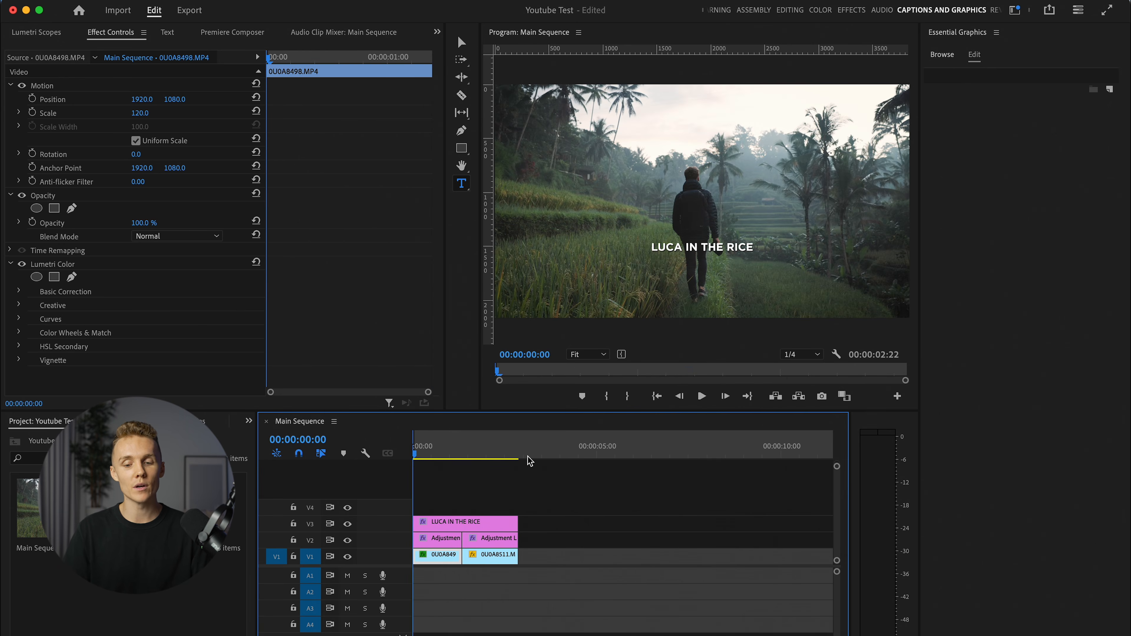
key("Down")
key("Down")
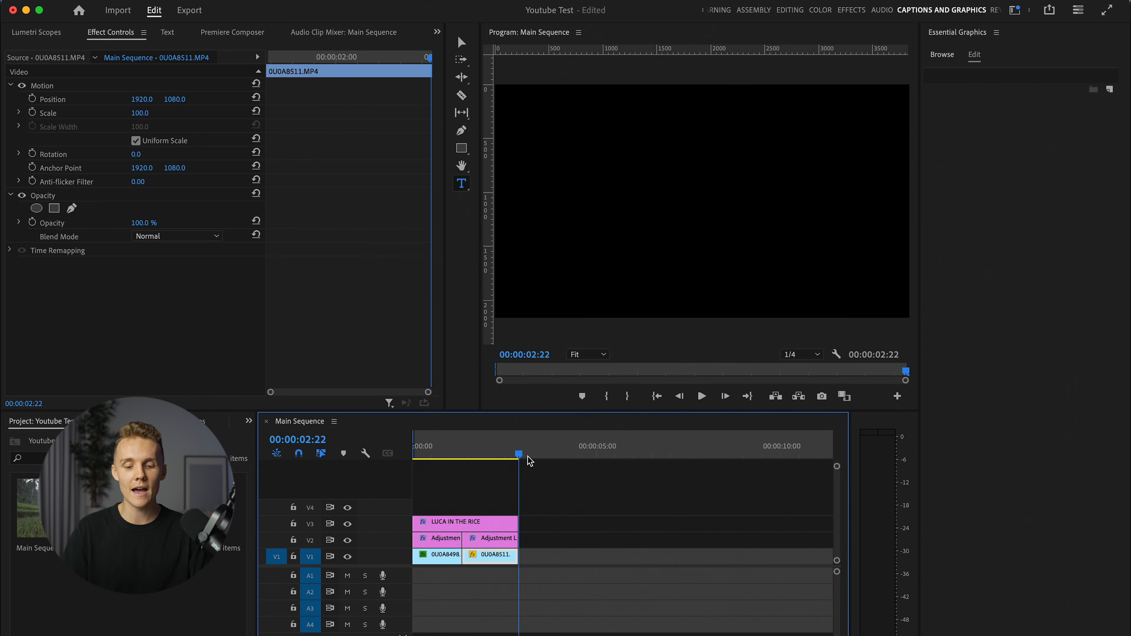
key("o")
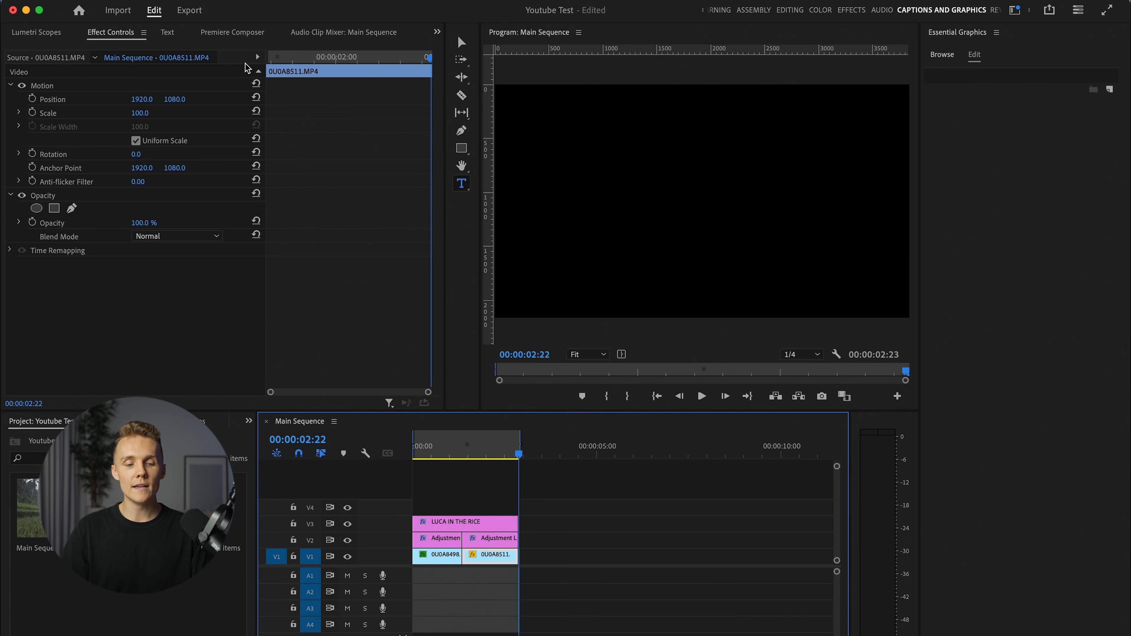
Step: Open the export settings for the Main Sequence and name the output file "Youtube Test"
left_click(191, 10)
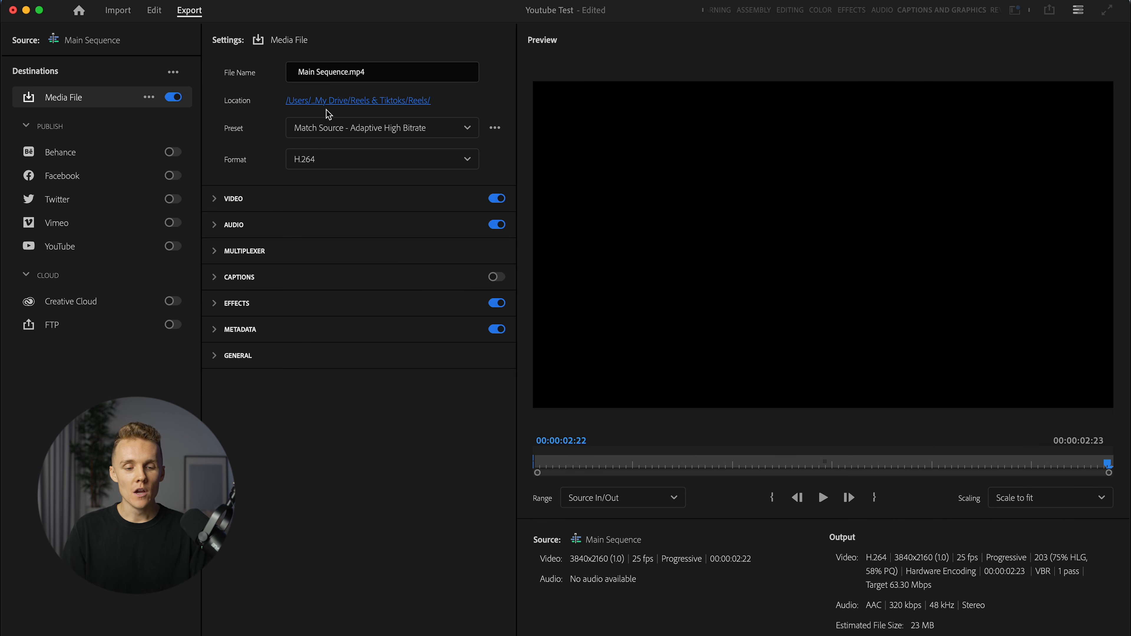
left_click(345, 62)
key("super+a")
type("Y")
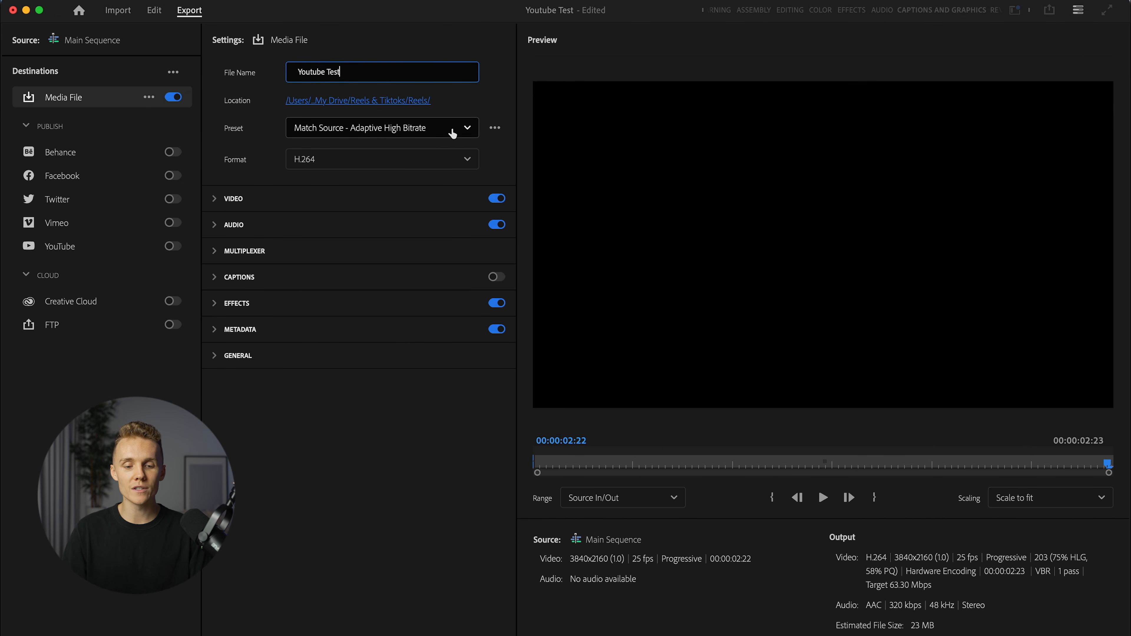
Step: Choose the Match Source - Adaptive High Bitrate preset and the H.264 format for the export
left_click(466, 134)
left_click(427, 217)
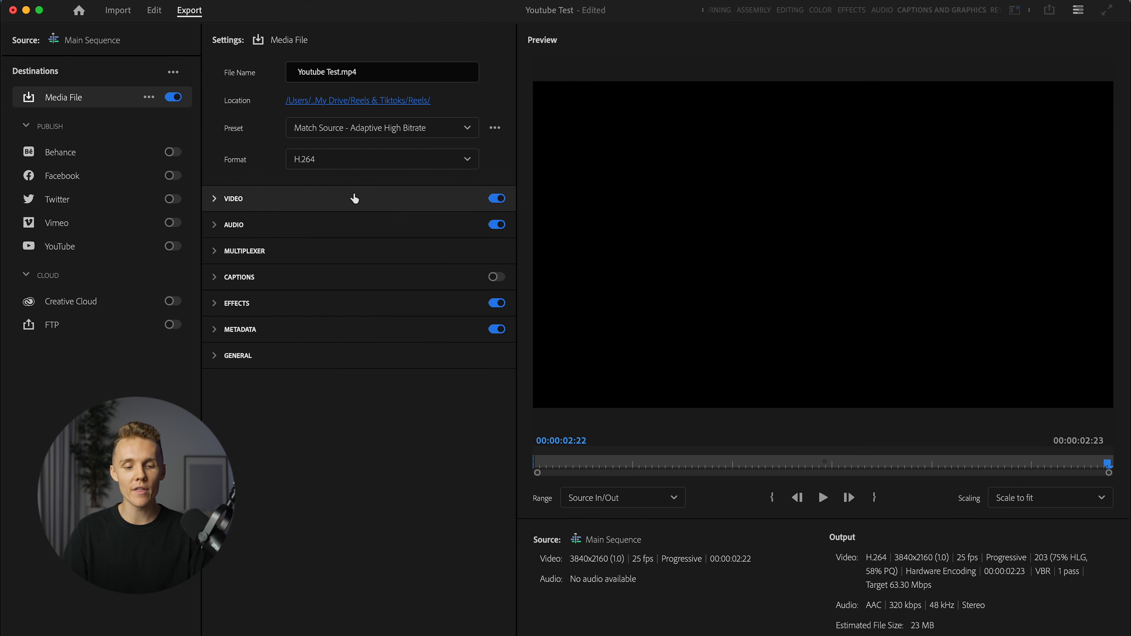
left_click(353, 168)
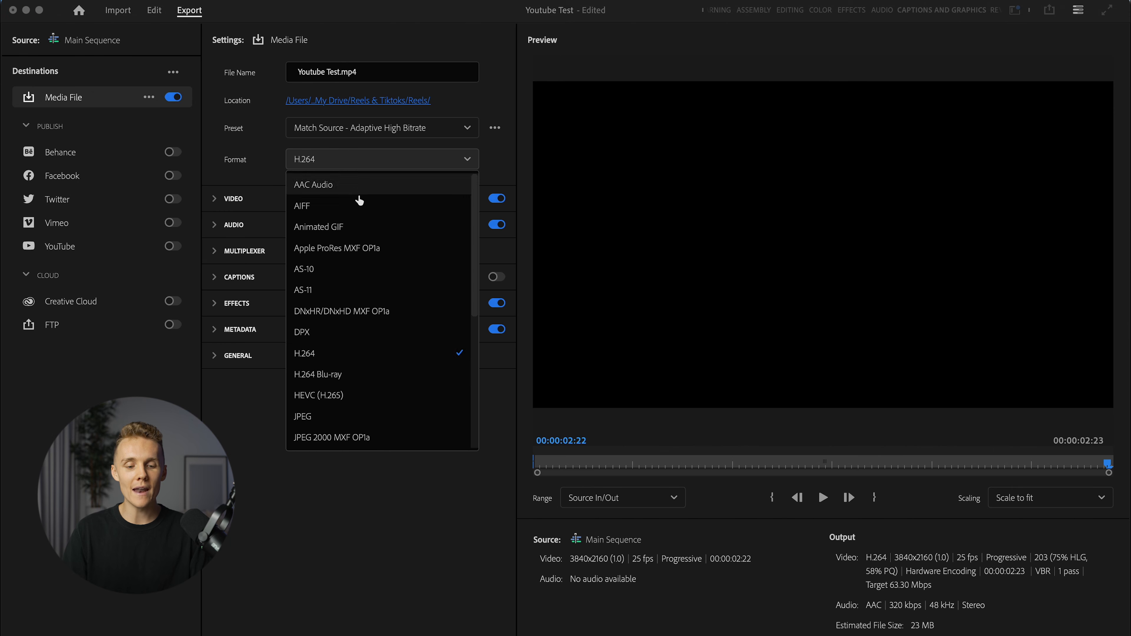
left_click(342, 359)
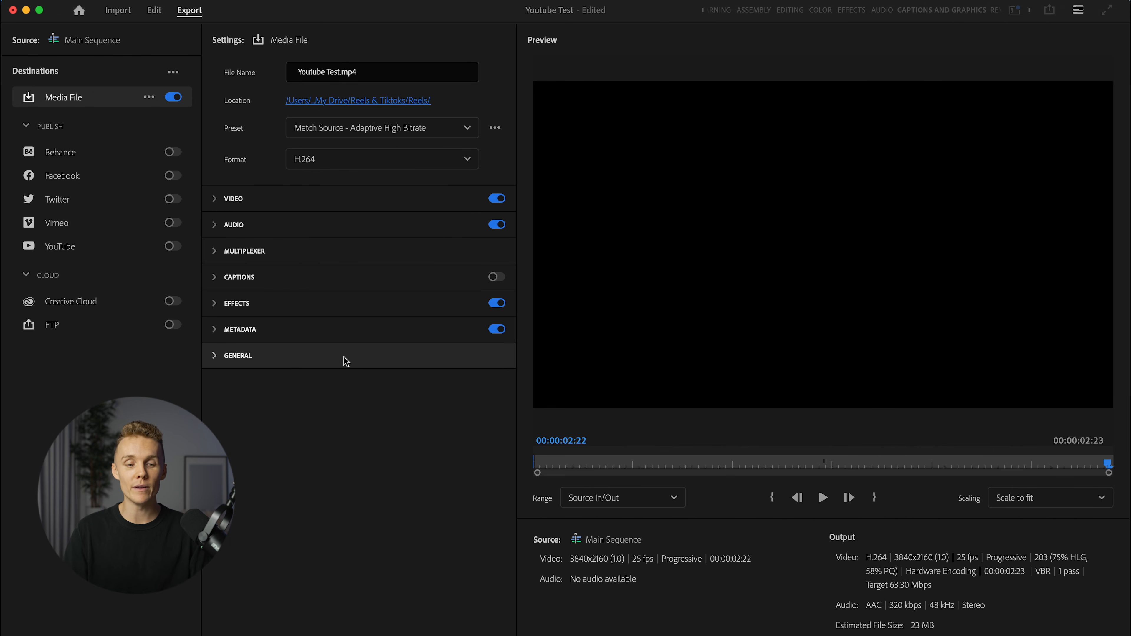
left_click(217, 203)
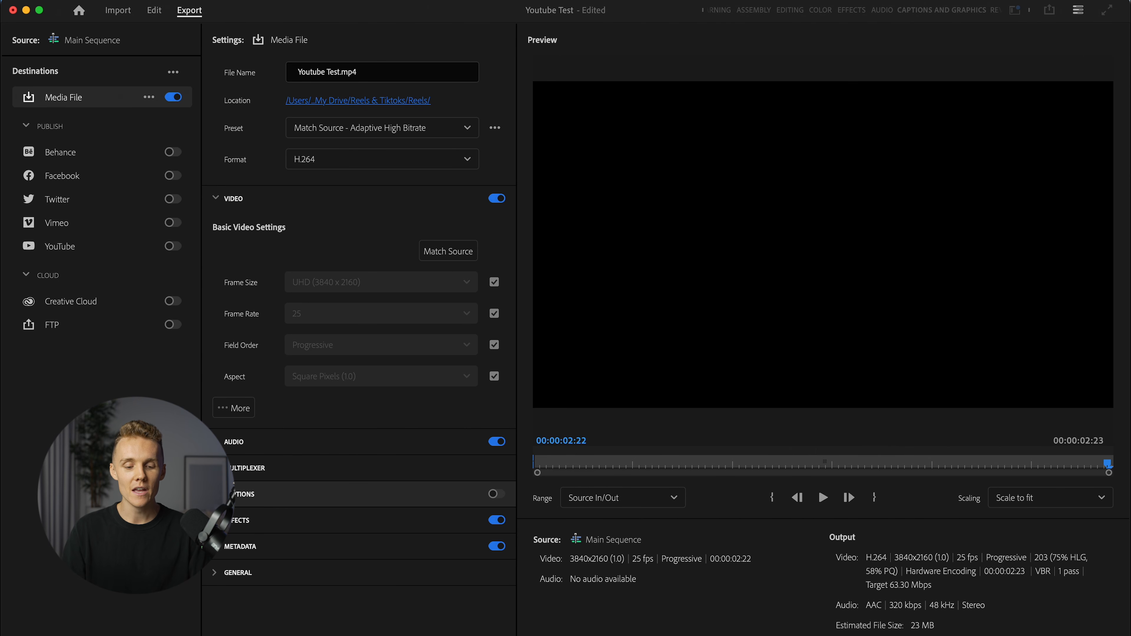
left_click(494, 503)
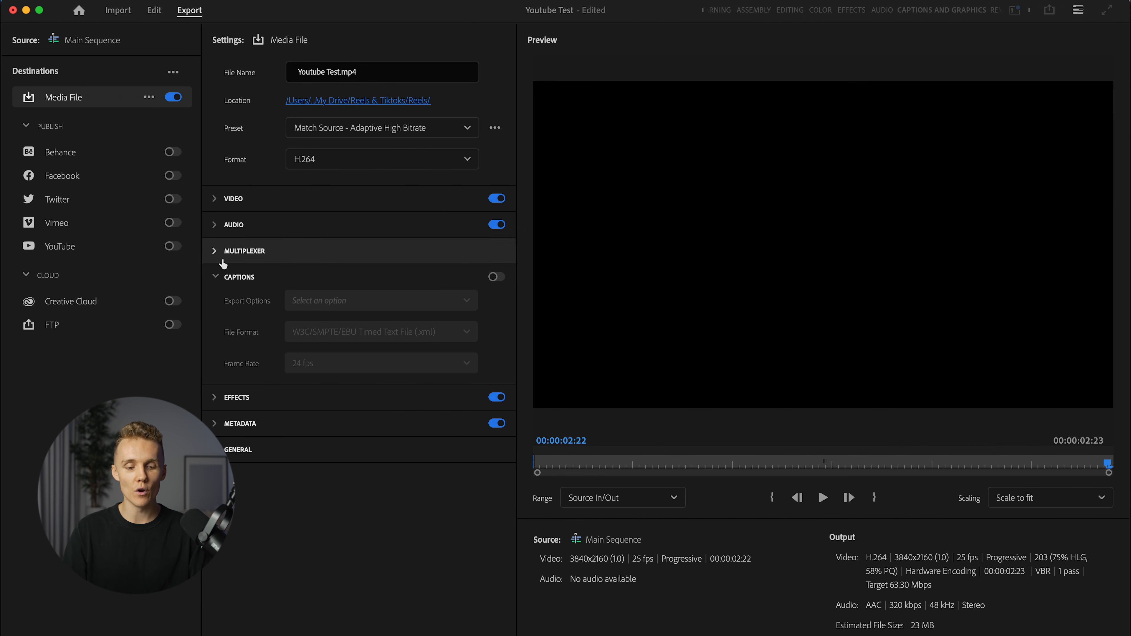
left_click(215, 283)
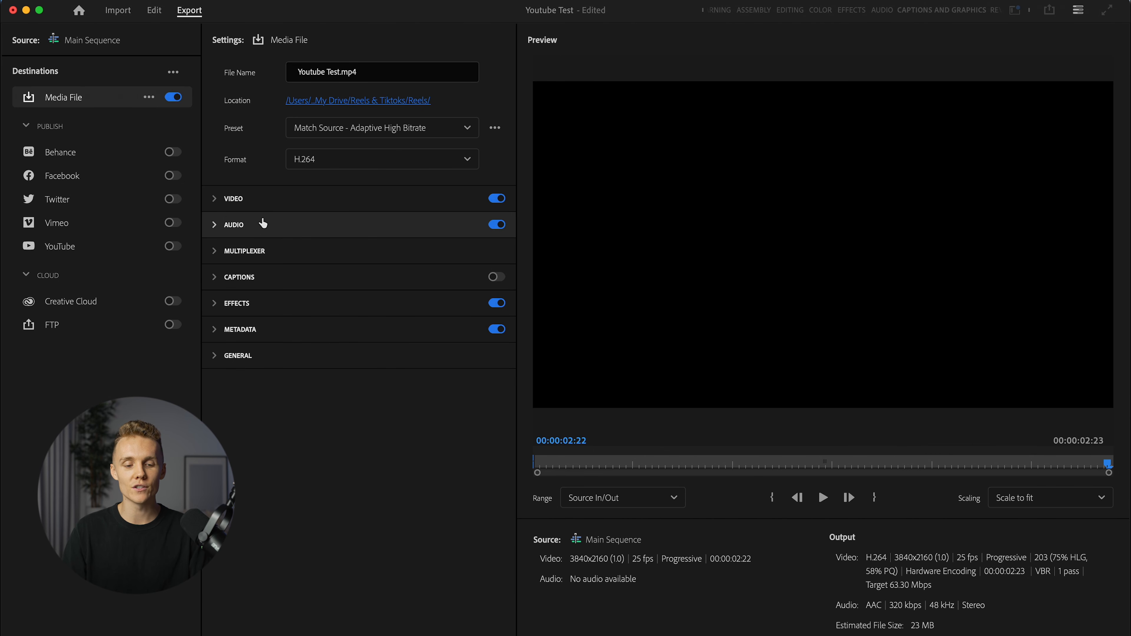
Step: Expand the additional basic video settings and enable Render at Maximum Depth and Use Maximum Render Quality
left_click(218, 198)
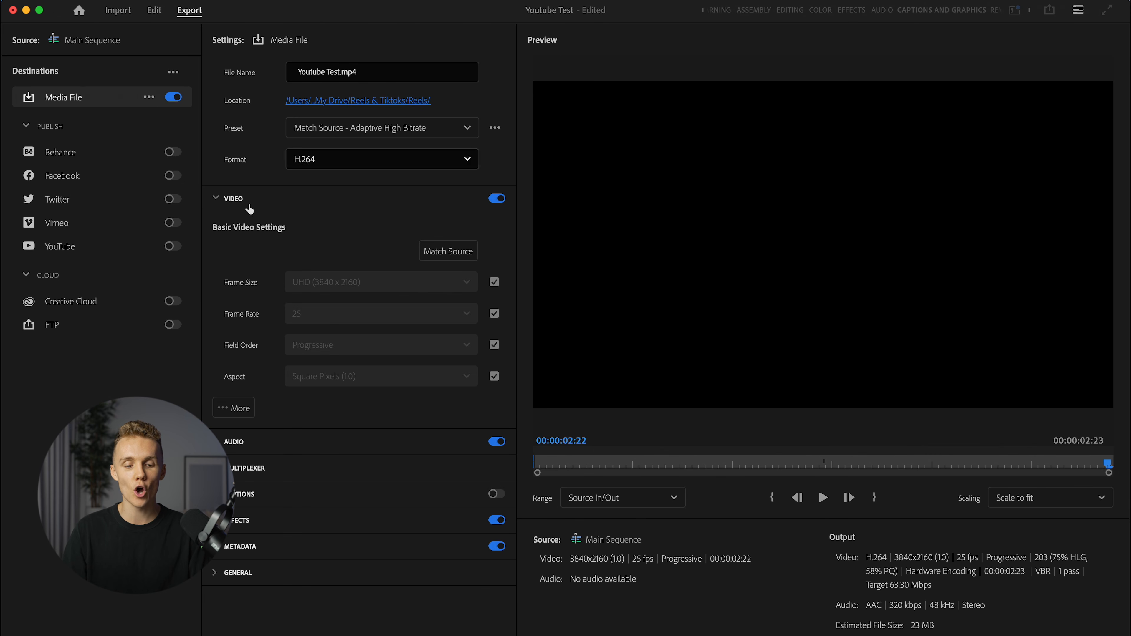
left_click(241, 408)
scroll(361, 399, "down", 2)
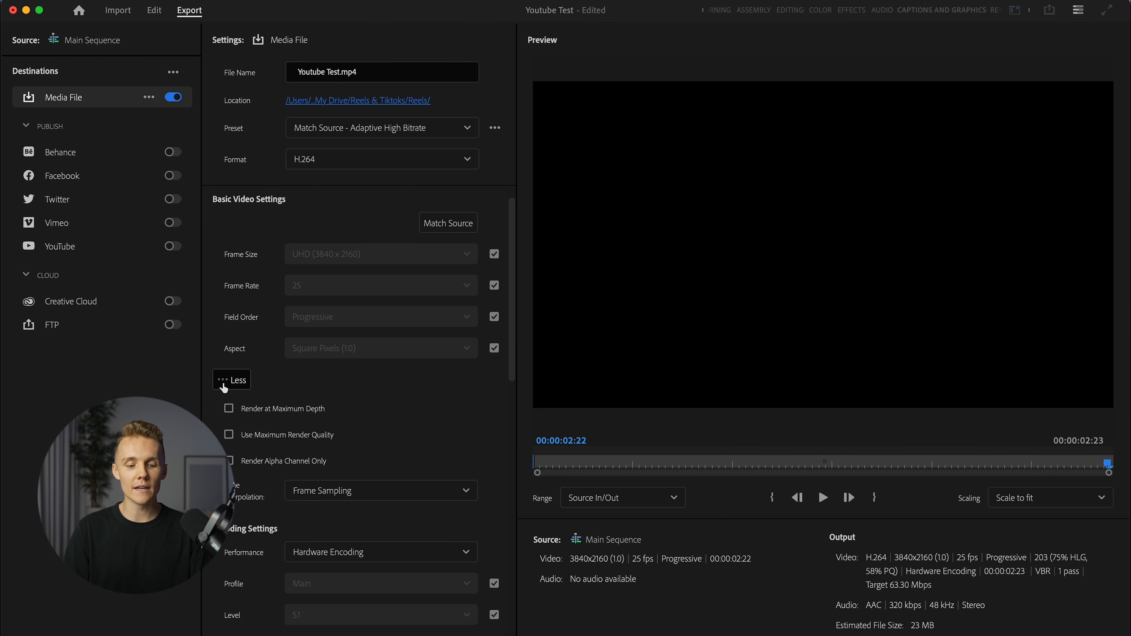
left_click(229, 409)
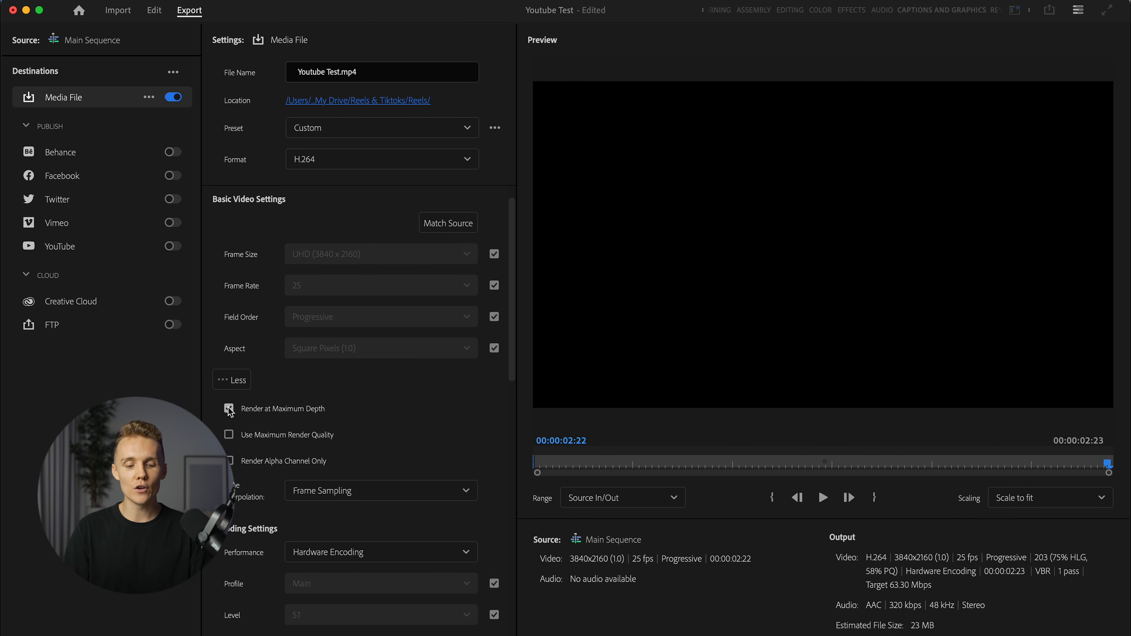
left_click(230, 436)
Step: Set the export's bitrate encoding to CBR with a target bitrate of 30 Mbps
scroll(353, 464, "down", 2)
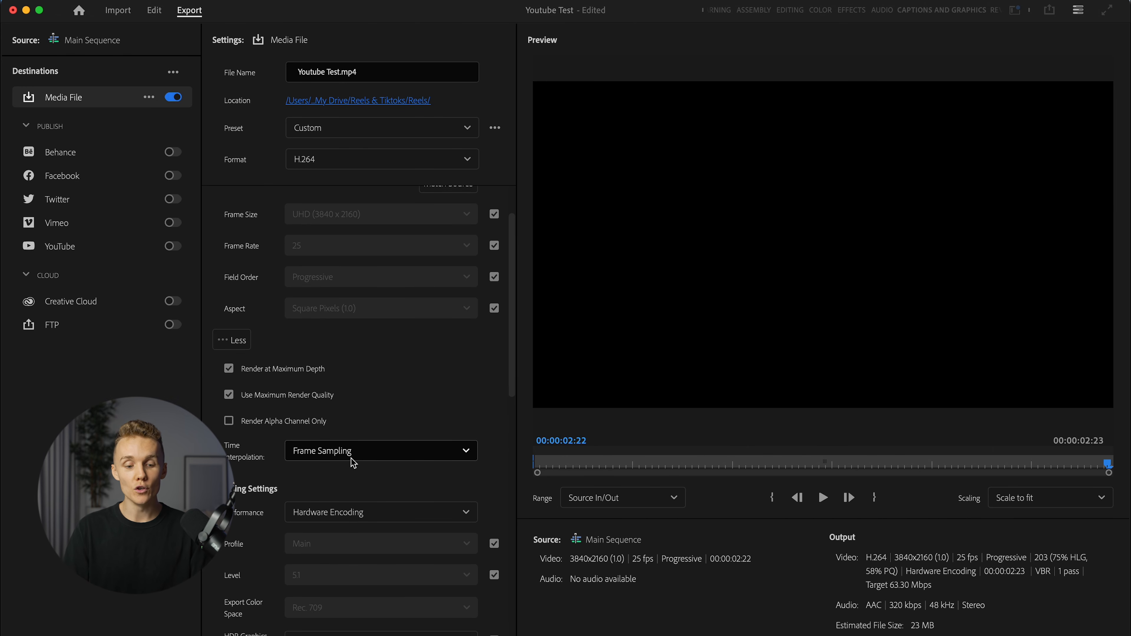
scroll(365, 472, "down", 4)
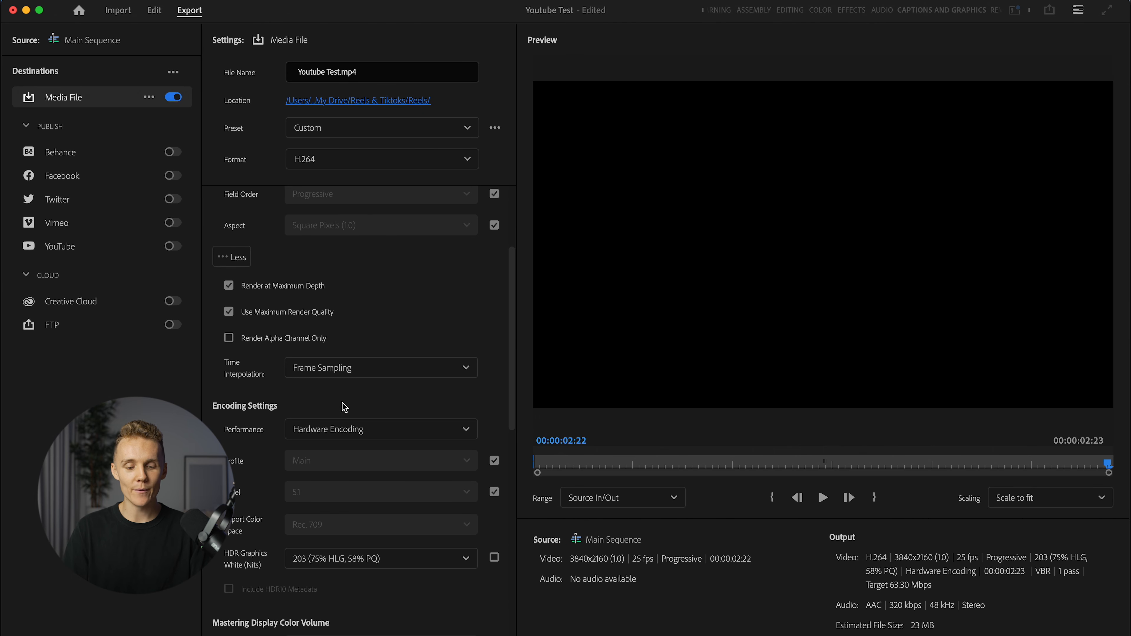
scroll(345, 408, "down", 7)
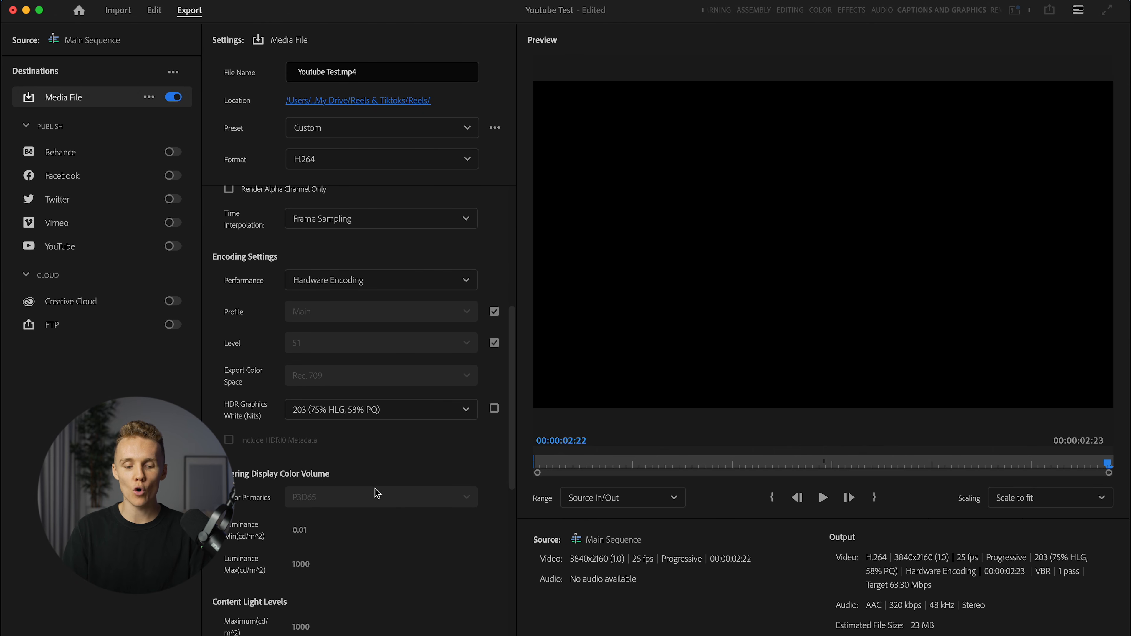
scroll(377, 493, "down", 15)
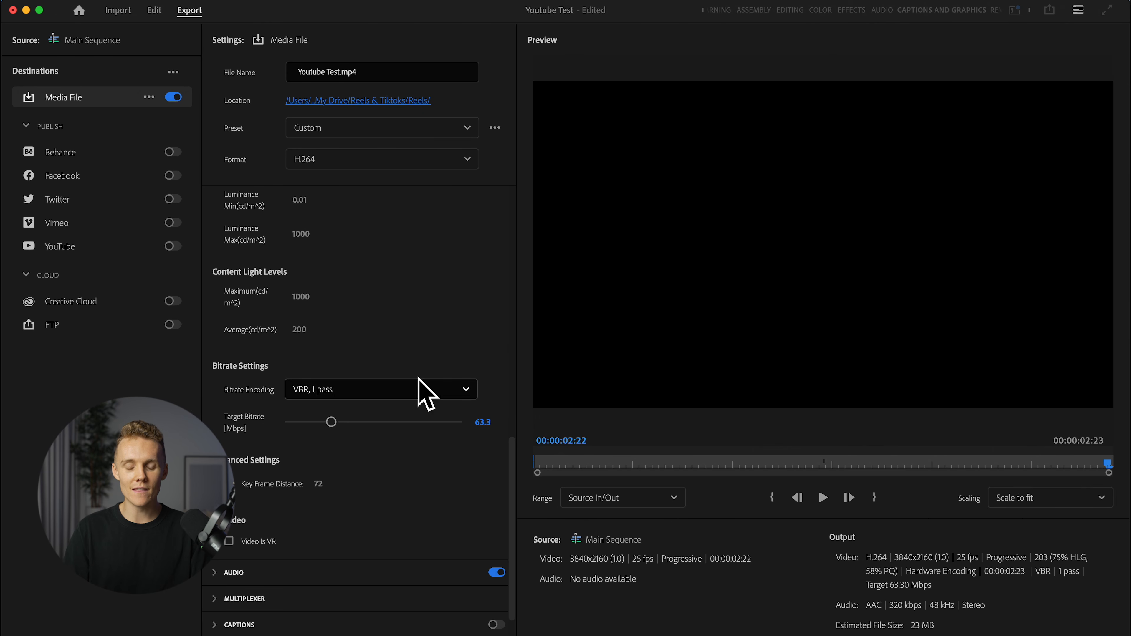
left_click(457, 392)
left_click(343, 413)
left_click(482, 451)
type("30")
key("Return")
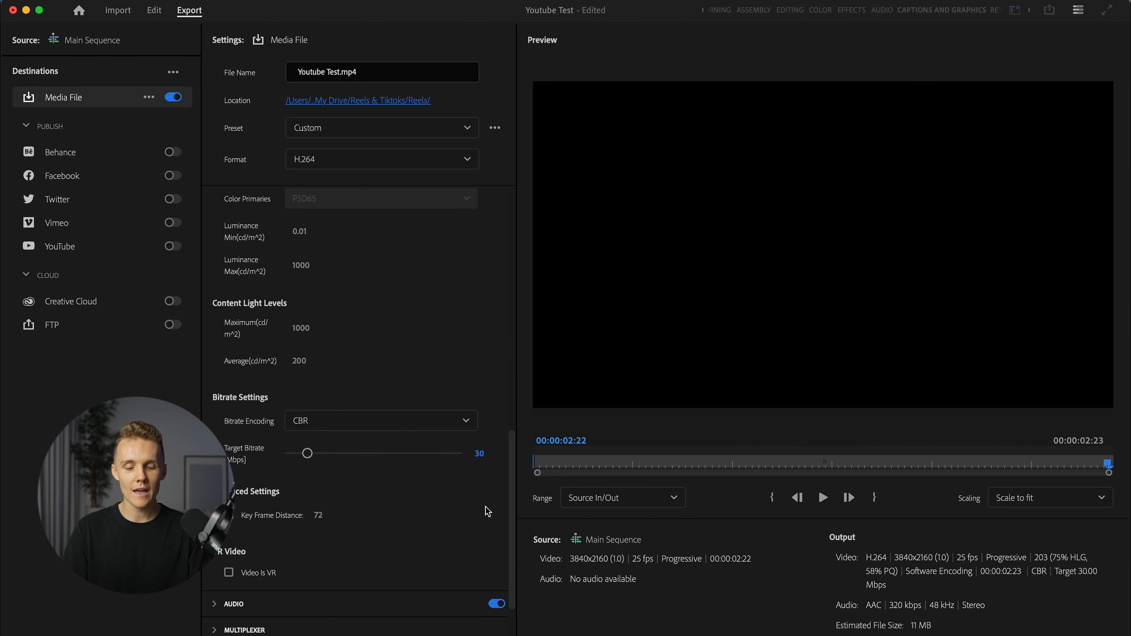